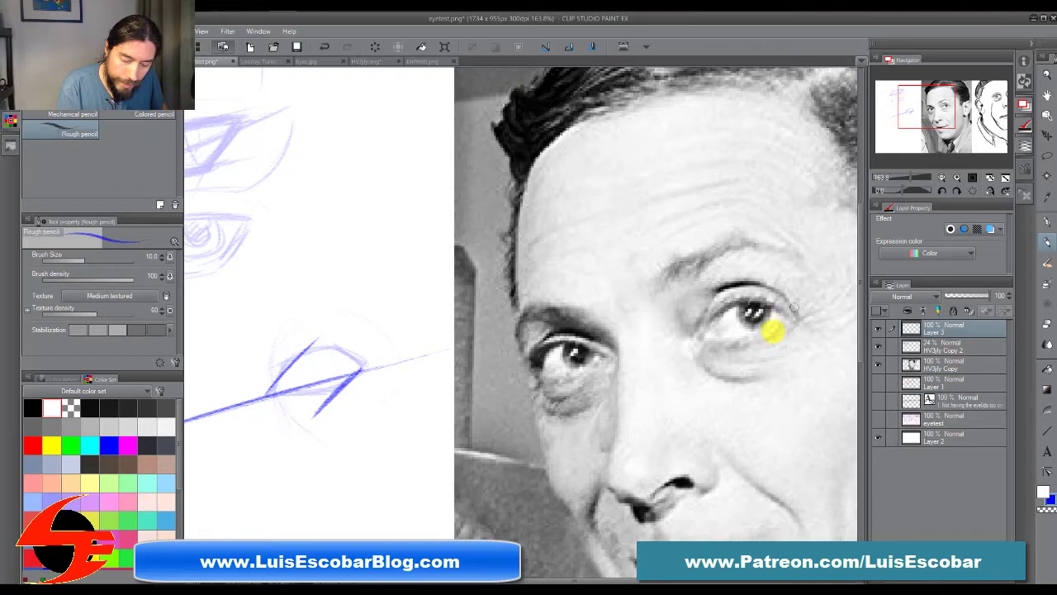
Step: Block in the man's left eye on the photo with slanted side lines and straight lid lines, marking the matching upper-lid plane on the sketch
{"action": "left_click_drag", "start_coordinate": [791, 312], "coordinate": [739, 357]}
{"action": "left_click_drag", "start_coordinate": [733, 307], "coordinate": [673, 356]}
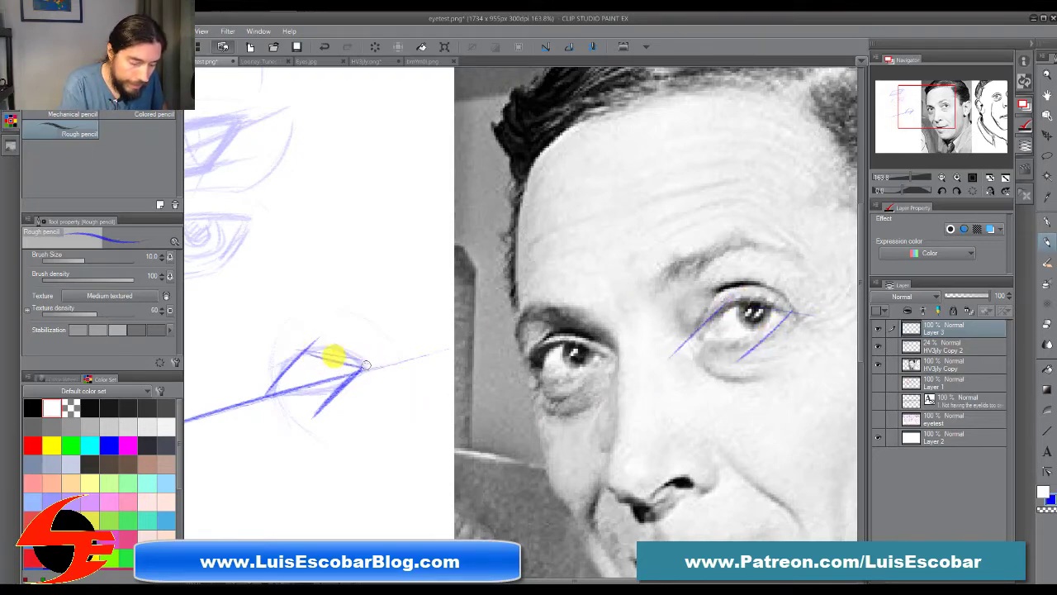
{"action": "left_click_drag", "start_coordinate": [302, 350], "coordinate": [375, 367]}
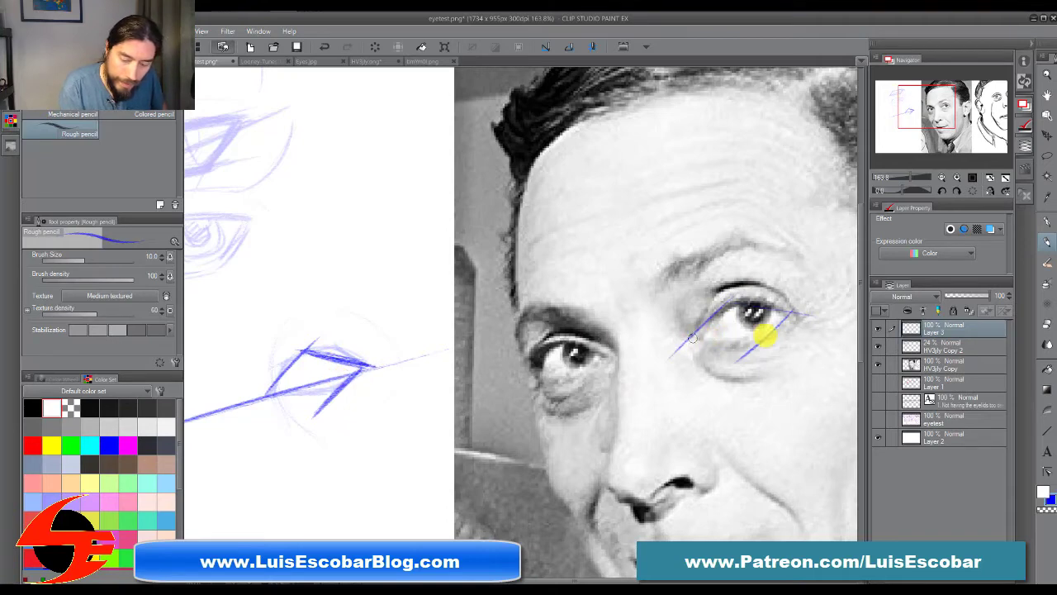
{"action": "left_click_drag", "start_coordinate": [697, 319], "coordinate": [799, 306]}
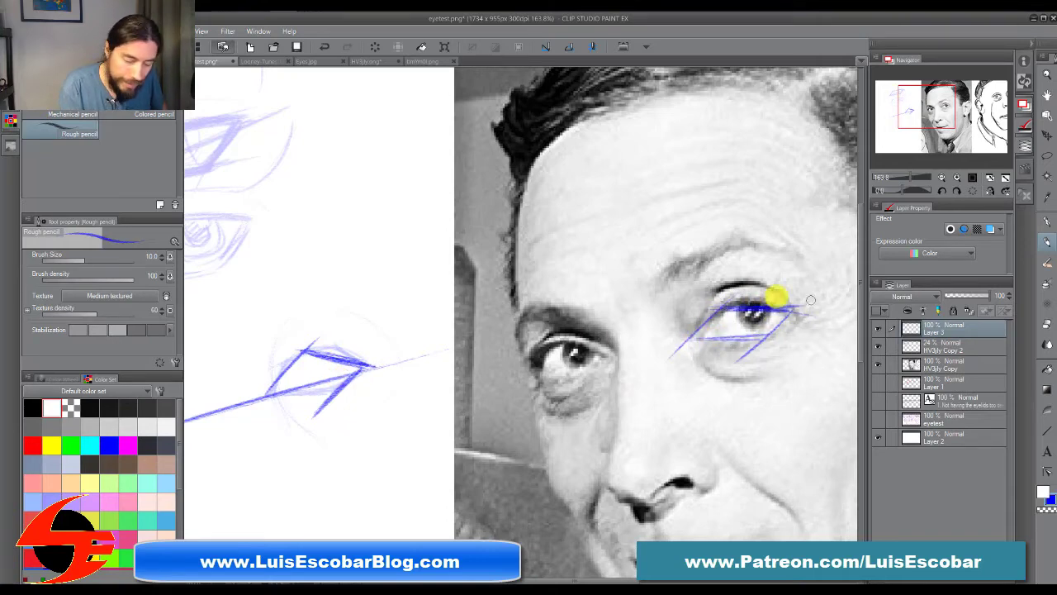
Step: Strengthen the sketched eye's straight upper and lower lid lines, and add two upright lines framing the iris on the photo eye
{"action": "left_click_drag", "start_coordinate": [278, 391], "coordinate": [331, 380]}
{"action": "left_click_drag", "start_coordinate": [268, 395], "coordinate": [370, 367]}
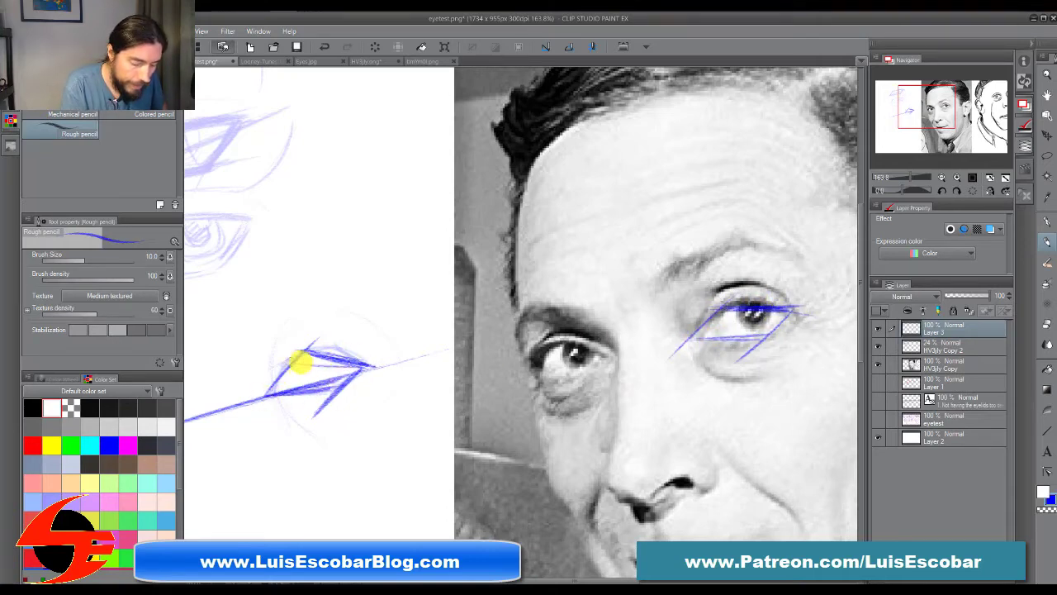
{"action": "mouse_move", "coordinate": [299, 361]}
{"action": "left_mouse_down"}
{"action": "mouse_move", "coordinate": [290, 355]}
{"action": "mouse_move", "coordinate": [379, 354]}
{"action": "mouse_move", "coordinate": [311, 348]}
{"action": "mouse_move", "coordinate": [393, 352]}
{"action": "left_mouse_up"}
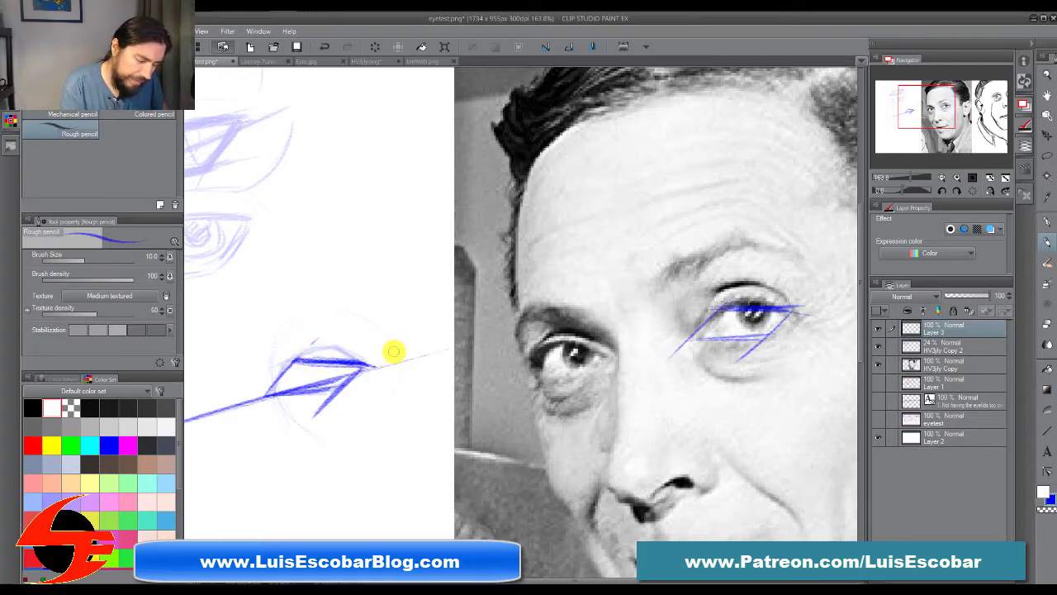
{"action": "mouse_move", "coordinate": [264, 391]}
{"action": "left_mouse_down"}
{"action": "mouse_move", "coordinate": [344, 385]}
{"action": "mouse_move", "coordinate": [318, 393]}
{"action": "mouse_move", "coordinate": [363, 367]}
{"action": "left_mouse_up"}
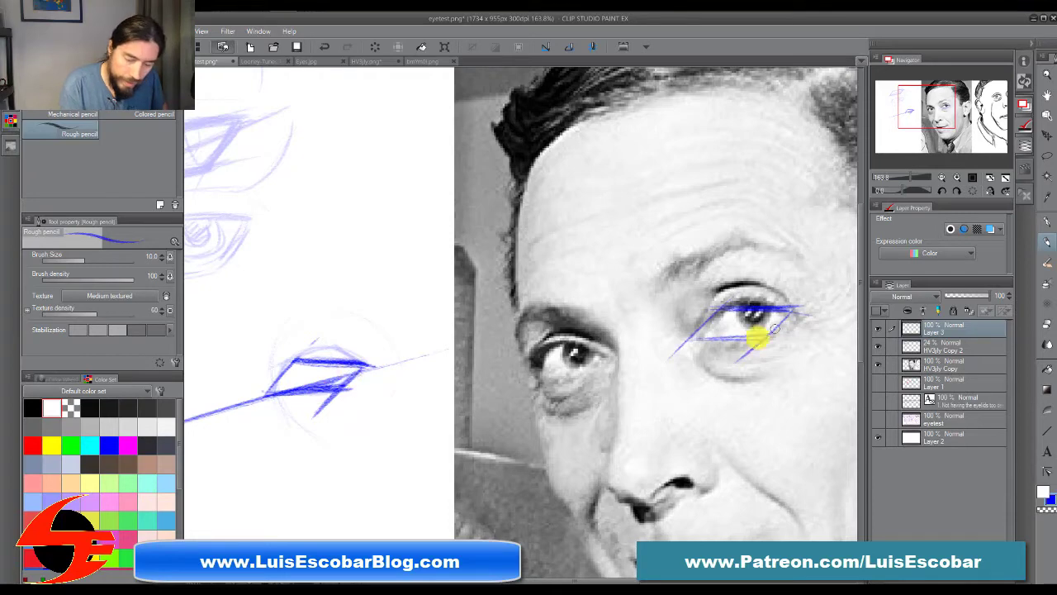
{"action": "left_click_drag", "start_coordinate": [767, 309], "coordinate": [769, 335]}
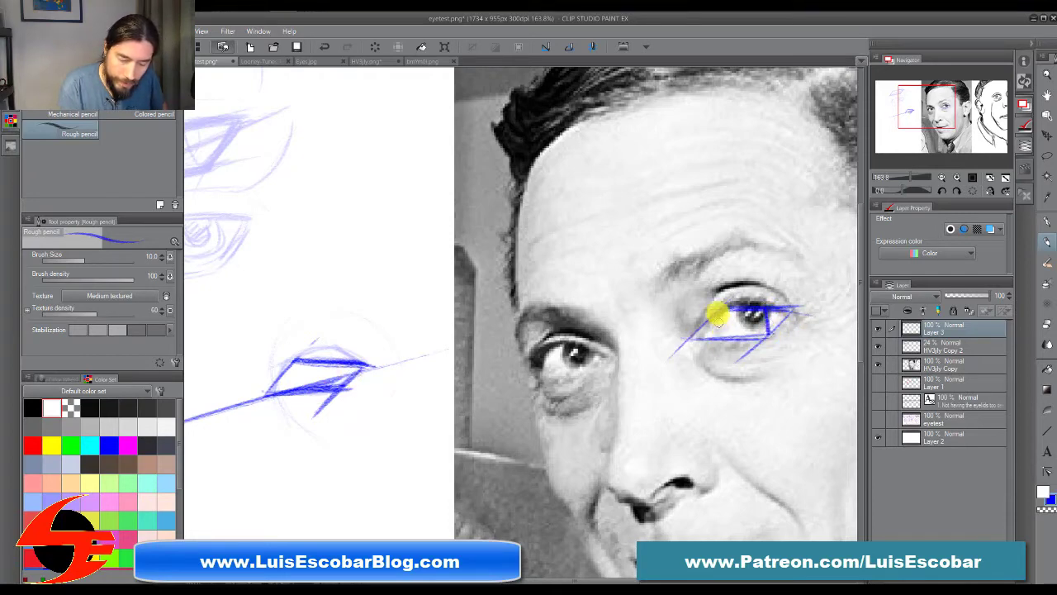
{"action": "left_click_drag", "start_coordinate": [718, 312], "coordinate": [721, 338]}
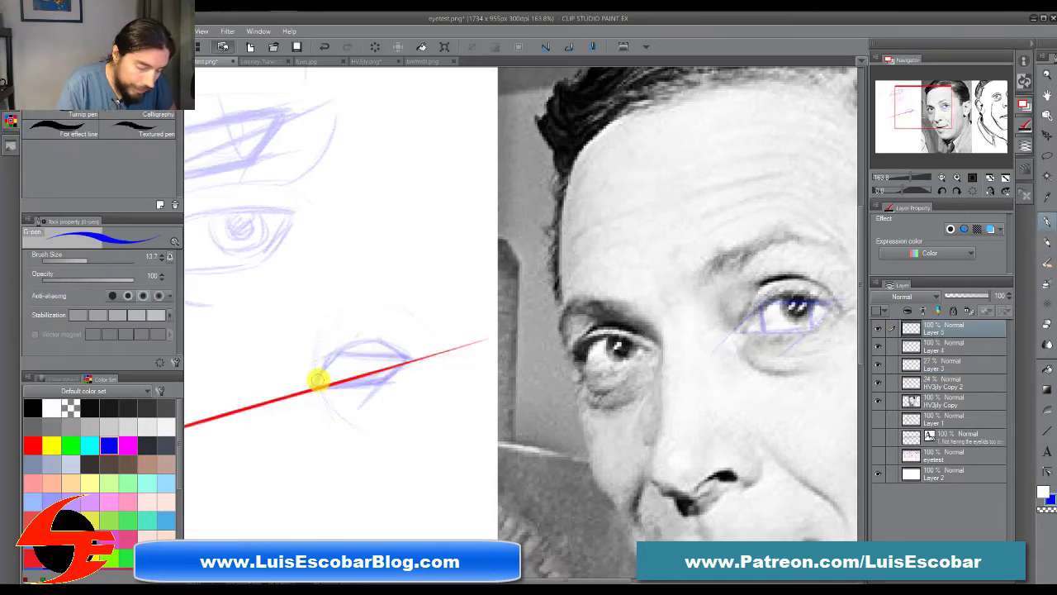
Step: Draw the refined eye in blue over the faded construction, with a tear duct, curved upper lid, flatter lower lid and round iris
{"action": "key", "text": "p"}
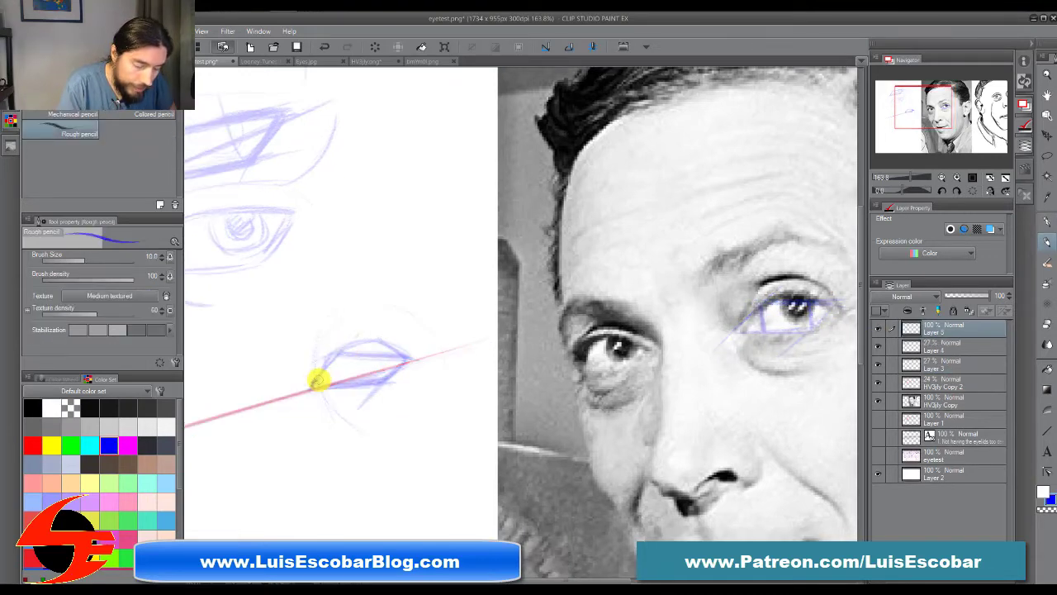
{"action": "left_click_drag", "start_coordinate": [321, 376], "coordinate": [332, 359]}
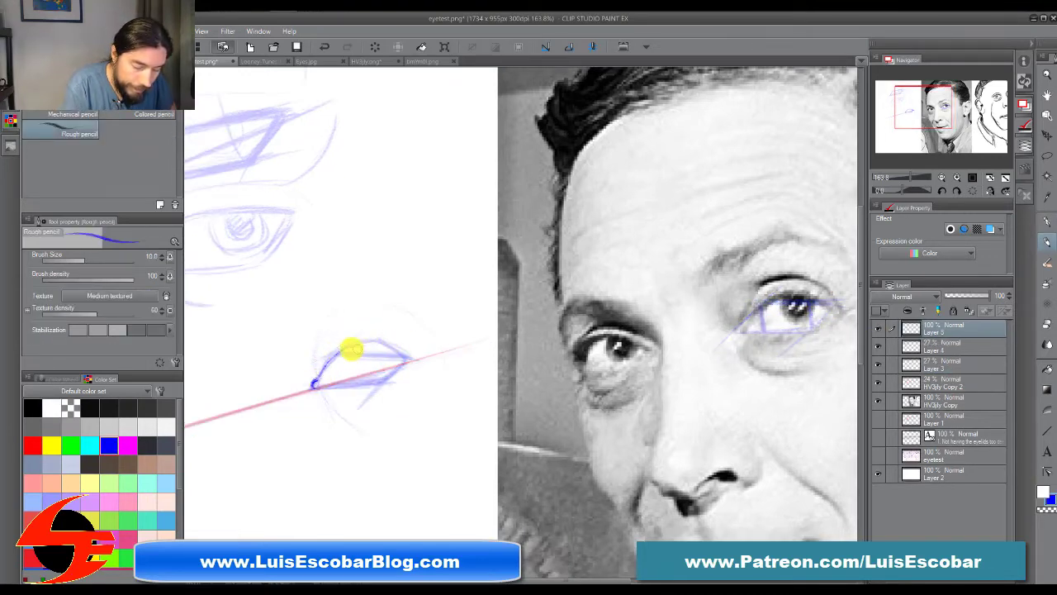
{"action": "left_click_drag", "start_coordinate": [405, 359], "coordinate": [363, 350]}
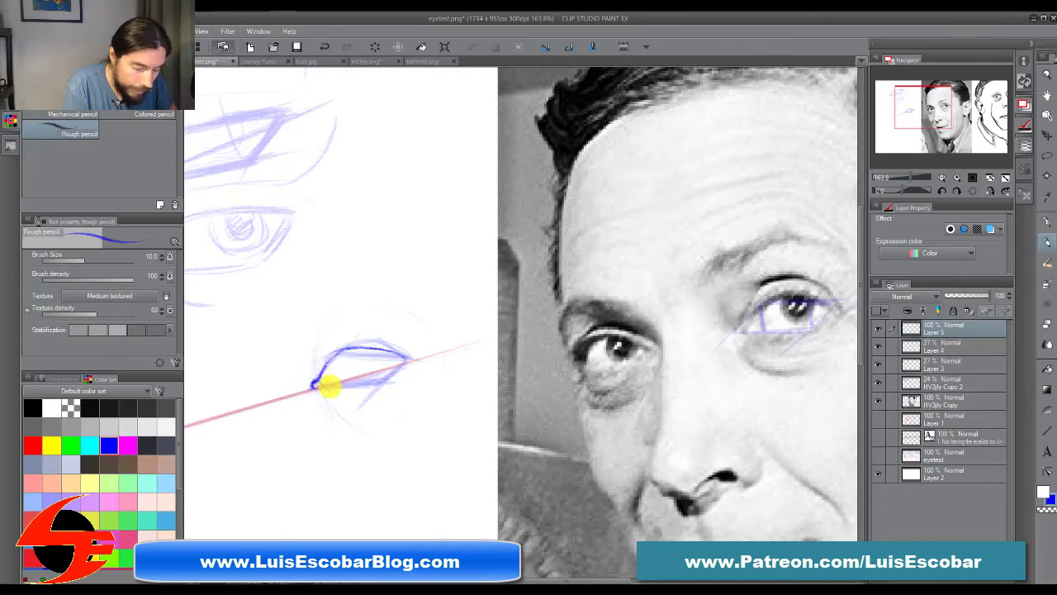
{"action": "mouse_move", "coordinate": [327, 387]}
{"action": "left_mouse_down"}
{"action": "mouse_move", "coordinate": [353, 373]}
{"action": "mouse_move", "coordinate": [385, 377]}
{"action": "left_mouse_up"}
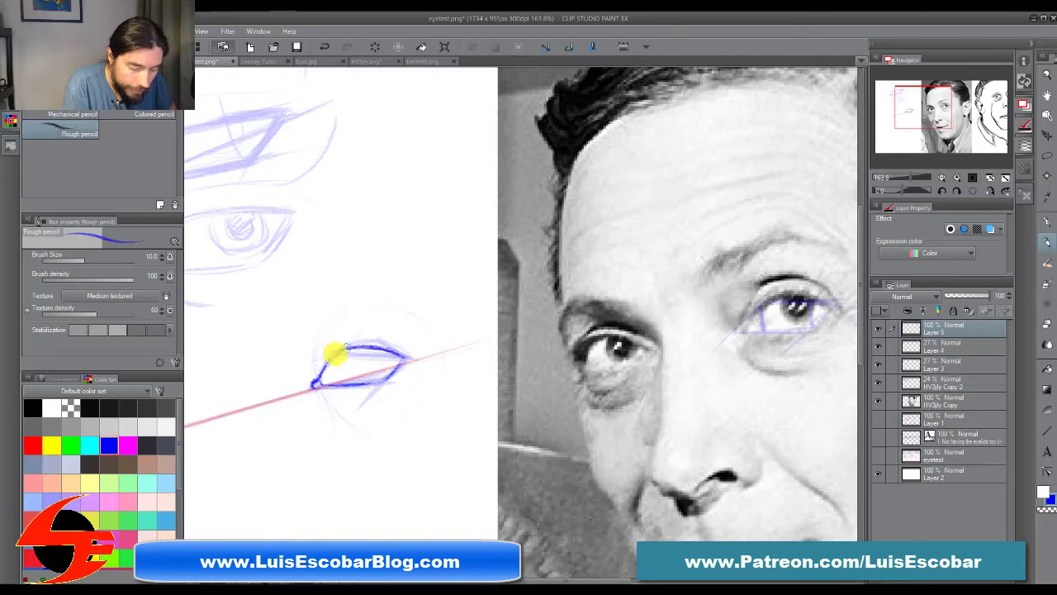
{"action": "mouse_move", "coordinate": [316, 381]}
{"action": "left_mouse_down"}
{"action": "mouse_move", "coordinate": [368, 342]}
{"action": "mouse_move", "coordinate": [343, 346]}
{"action": "mouse_move", "coordinate": [397, 350]}
{"action": "mouse_move", "coordinate": [347, 347]}
{"action": "mouse_move", "coordinate": [373, 345]}
{"action": "left_mouse_up"}
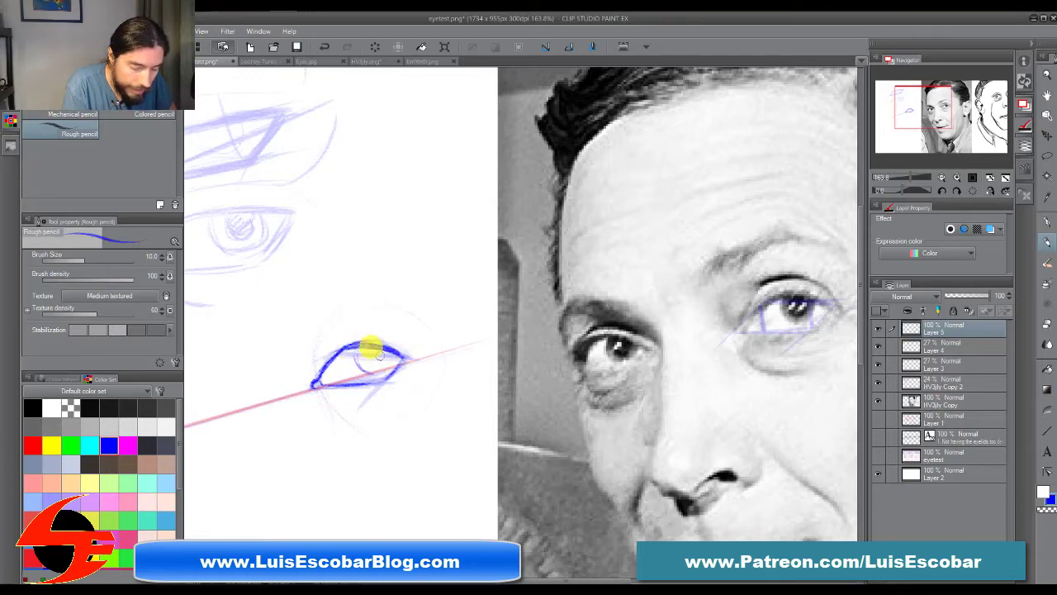
{"action": "mouse_move", "coordinate": [387, 357]}
{"action": "left_mouse_down"}
{"action": "mouse_move", "coordinate": [351, 363]}
{"action": "mouse_move", "coordinate": [363, 342]}
{"action": "mouse_move", "coordinate": [349, 296]}
{"action": "mouse_move", "coordinate": [342, 371]}
{"action": "mouse_move", "coordinate": [317, 385]}
{"action": "mouse_move", "coordinate": [327, 343]}
{"action": "mouse_move", "coordinate": [317, 387]}
{"action": "mouse_move", "coordinate": [324, 346]}
{"action": "left_mouse_up"}
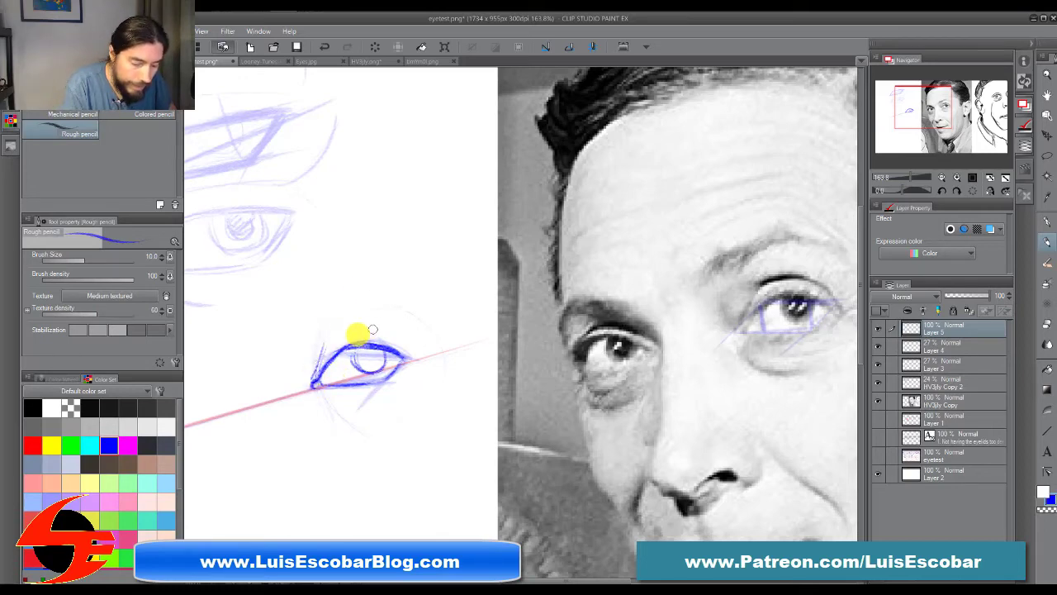
Step: Add the angular upper-eyelid planes above the sketched eye and trace the same three-sided lid shape over the photo eye
{"action": "mouse_move", "coordinate": [327, 341]}
{"action": "left_mouse_down"}
{"action": "mouse_move", "coordinate": [353, 319]}
{"action": "mouse_move", "coordinate": [340, 329]}
{"action": "mouse_move", "coordinate": [397, 329]}
{"action": "mouse_move", "coordinate": [399, 341]}
{"action": "mouse_move", "coordinate": [381, 325]}
{"action": "mouse_move", "coordinate": [409, 347]}
{"action": "left_mouse_up"}
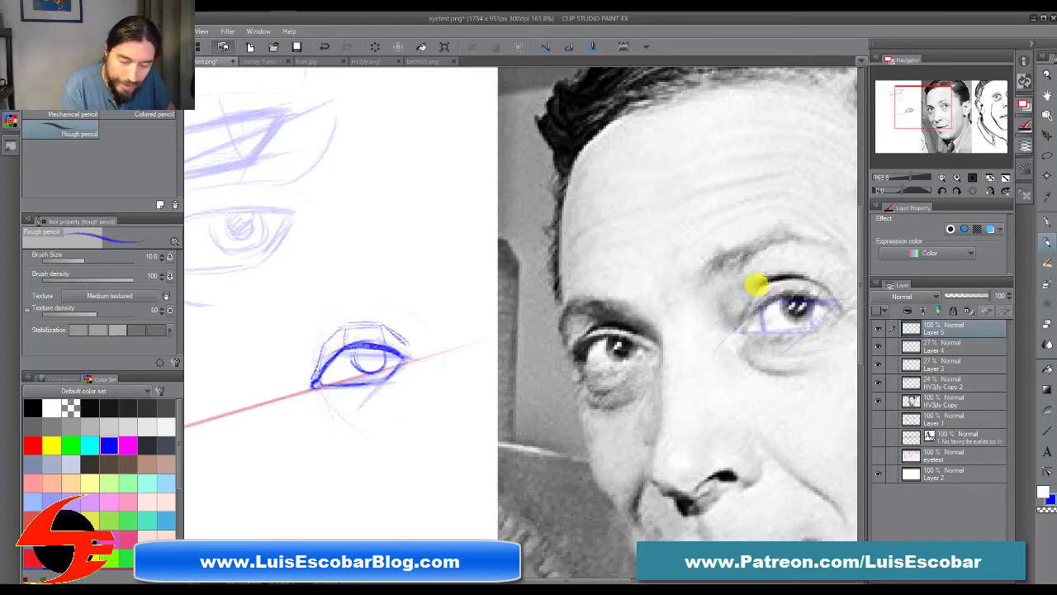
{"action": "mouse_move", "coordinate": [793, 277]}
{"action": "left_mouse_down"}
{"action": "mouse_move", "coordinate": [740, 319]}
{"action": "mouse_move", "coordinate": [815, 285]}
{"action": "mouse_move", "coordinate": [841, 300]}
{"action": "mouse_move", "coordinate": [804, 277]}
{"action": "mouse_move", "coordinate": [765, 286]}
{"action": "left_mouse_up"}
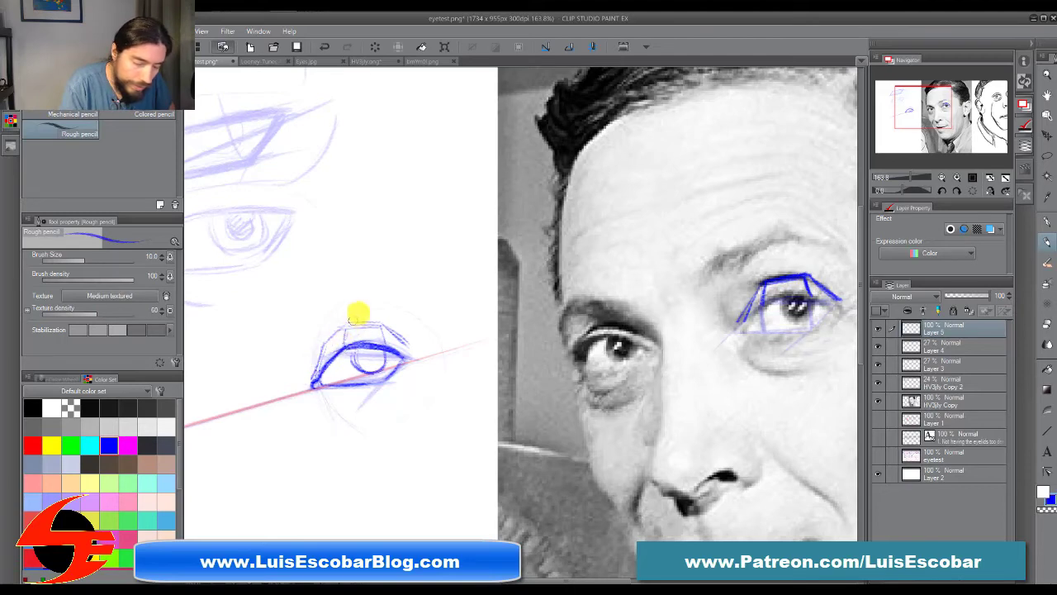
{"action": "mouse_move", "coordinate": [376, 318]}
{"action": "left_mouse_down"}
{"action": "mouse_move", "coordinate": [334, 341]}
{"action": "mouse_move", "coordinate": [408, 345]}
{"action": "left_mouse_up"}
{"action": "left_click_drag", "start_coordinate": [342, 330], "coordinate": [318, 362]}
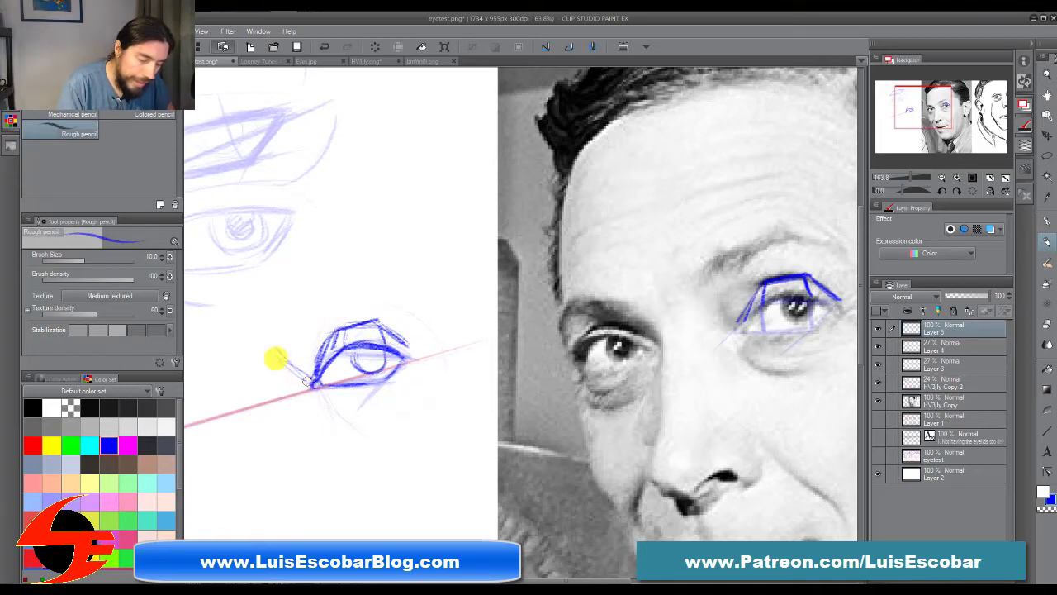
Step: Outline the eye socket around the sketched eye and fill the area under the brow with curved contour lines
{"action": "mouse_move", "coordinate": [266, 348]}
{"action": "left_mouse_down"}
{"action": "mouse_move", "coordinate": [339, 273]}
{"action": "mouse_move", "coordinate": [438, 282]}
{"action": "left_mouse_up"}
{"action": "mouse_move", "coordinate": [413, 351]}
{"action": "left_mouse_down"}
{"action": "mouse_move", "coordinate": [459, 305]}
{"action": "mouse_move", "coordinate": [415, 351]}
{"action": "left_mouse_up"}
{"action": "mouse_move", "coordinate": [432, 293]}
{"action": "left_mouse_down"}
{"action": "mouse_move", "coordinate": [415, 335]}
{"action": "mouse_move", "coordinate": [403, 326]}
{"action": "left_mouse_up"}
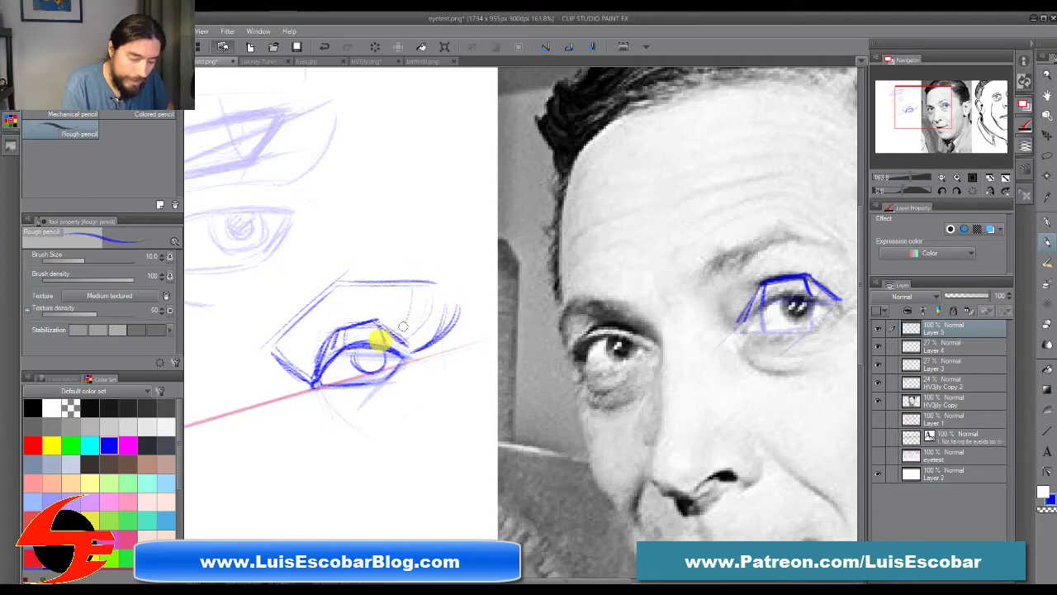
{"action": "left_click_drag", "start_coordinate": [396, 286], "coordinate": [388, 329]}
{"action": "mouse_move", "coordinate": [327, 289]}
{"action": "left_mouse_down"}
{"action": "mouse_move", "coordinate": [298, 319]}
{"action": "mouse_move", "coordinate": [325, 345]}
{"action": "mouse_move", "coordinate": [302, 359]}
{"action": "mouse_move", "coordinate": [324, 338]}
{"action": "left_mouse_up"}
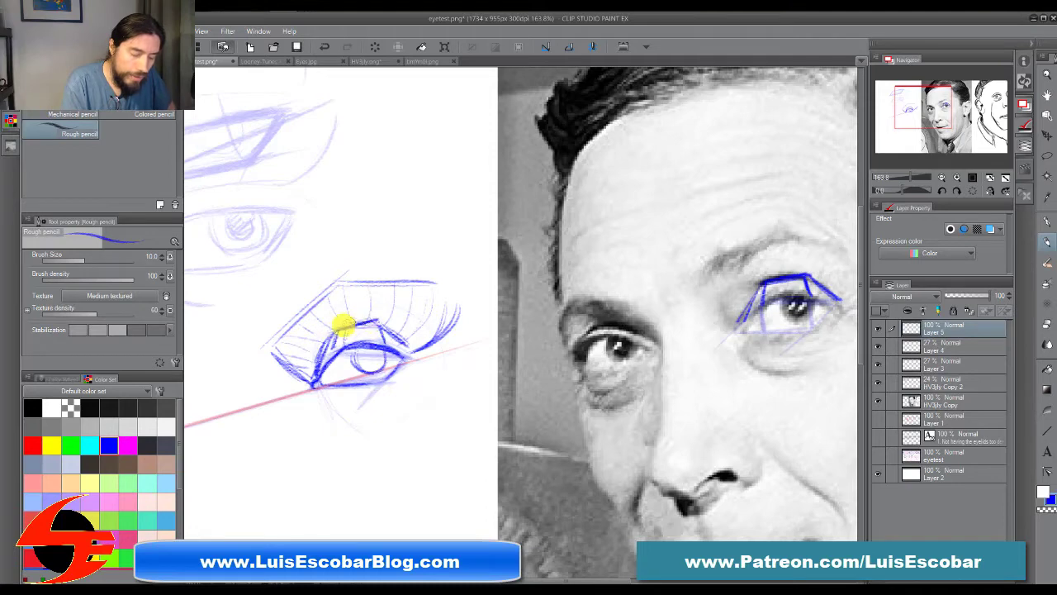
{"action": "left_click_drag", "start_coordinate": [424, 344], "coordinate": [455, 294]}
{"action": "left_click_drag", "start_coordinate": [447, 284], "coordinate": [437, 331]}
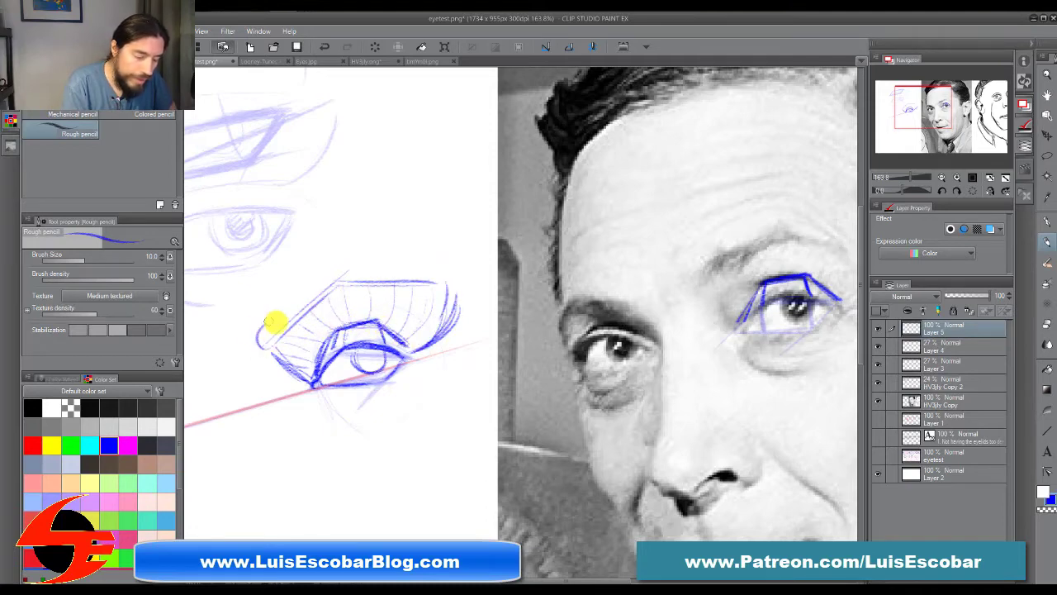
Step: Sketch an arched, tapering eyebrow along the socket's upper edge and a curved bag beneath the eye
{"action": "mouse_move", "coordinate": [273, 322]}
{"action": "left_mouse_down"}
{"action": "mouse_move", "coordinate": [344, 261]}
{"action": "mouse_move", "coordinate": [417, 263]}
{"action": "mouse_move", "coordinate": [399, 287]}
{"action": "mouse_move", "coordinate": [256, 341]}
{"action": "mouse_move", "coordinate": [337, 266]}
{"action": "mouse_move", "coordinate": [458, 272]}
{"action": "left_mouse_up"}
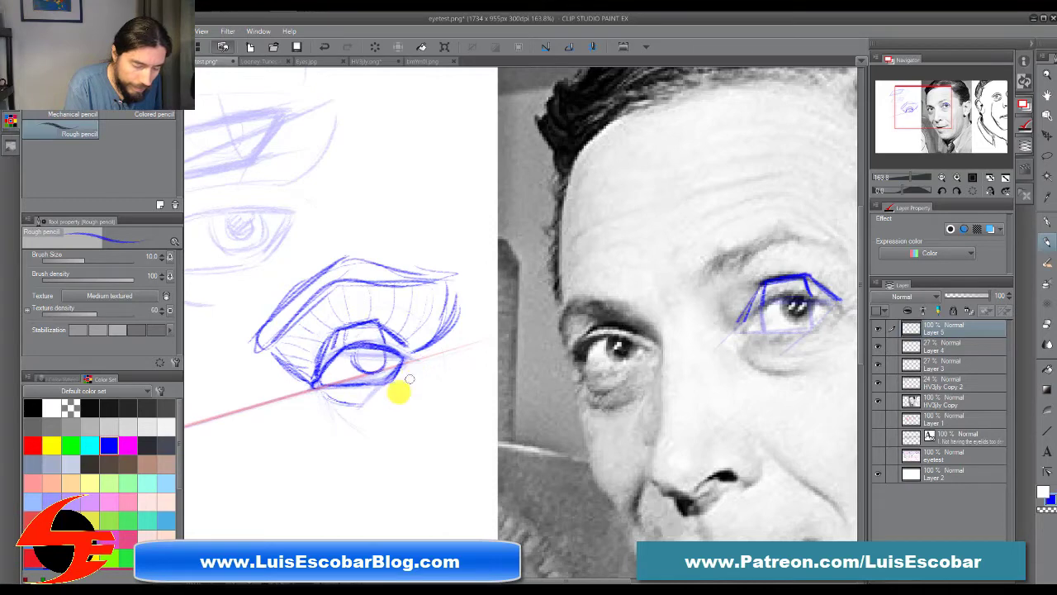
{"action": "mouse_move", "coordinate": [323, 418]}
{"action": "left_mouse_down"}
{"action": "mouse_move", "coordinate": [392, 439]}
{"action": "mouse_move", "coordinate": [357, 438]}
{"action": "left_mouse_up"}
{"action": "left_click_drag", "start_coordinate": [319, 394], "coordinate": [425, 392]}
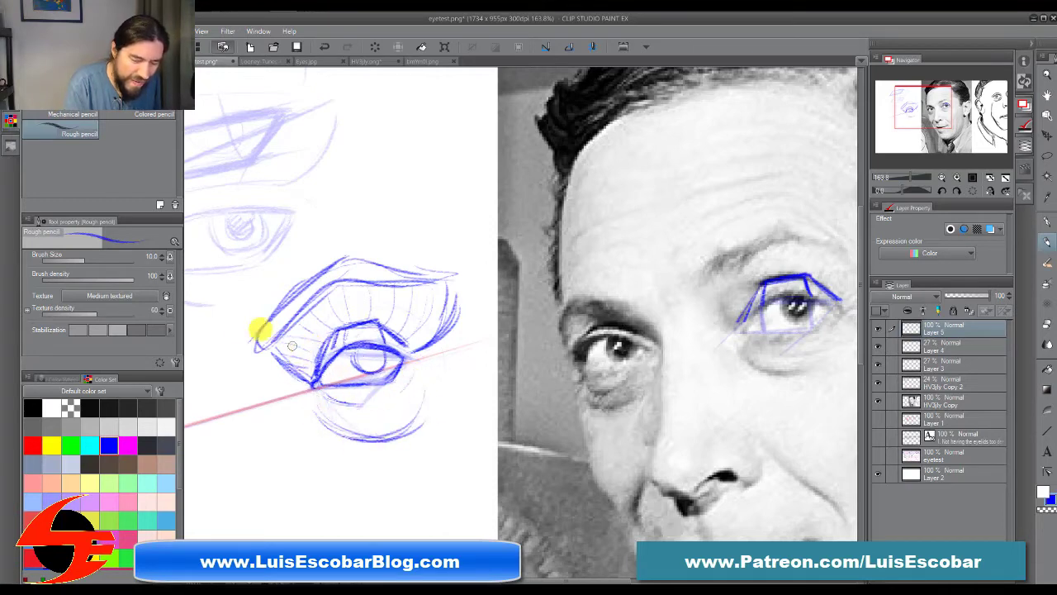
Step: Draw the descending side lines of the nose bridge beside the inner eye corner, and darken the iris and pupil
{"action": "mouse_move", "coordinate": [261, 355]}
{"action": "left_mouse_down"}
{"action": "mouse_move", "coordinate": [264, 445]}
{"action": "mouse_move", "coordinate": [273, 447]}
{"action": "left_mouse_up"}
{"action": "left_click_drag", "start_coordinate": [307, 387], "coordinate": [316, 493]}
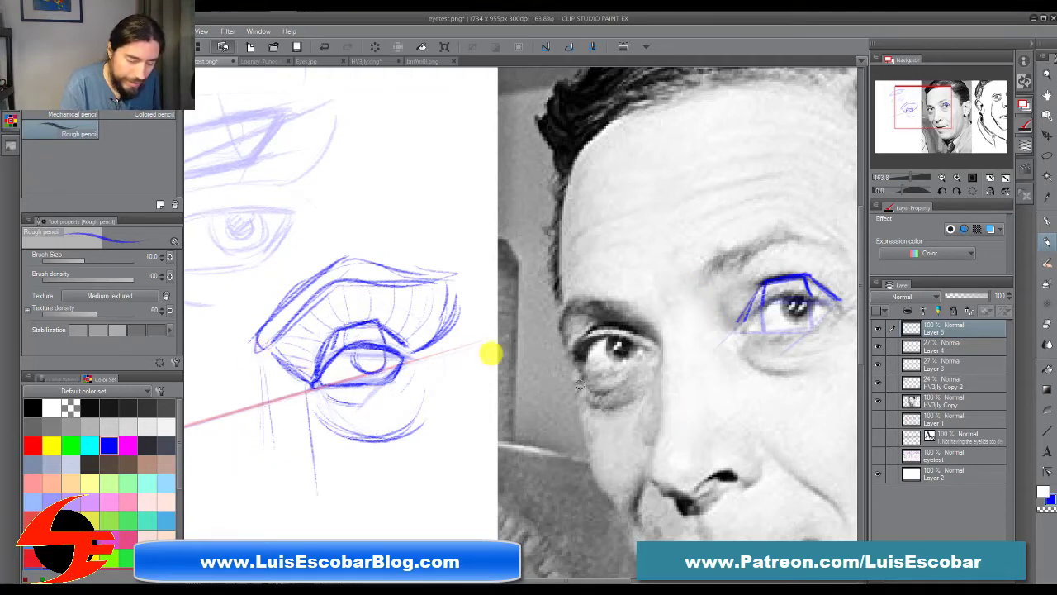
{"action": "left_click_drag", "start_coordinate": [249, 361], "coordinate": [263, 451]}
{"action": "left_click_drag", "start_coordinate": [297, 366], "coordinate": [317, 487]}
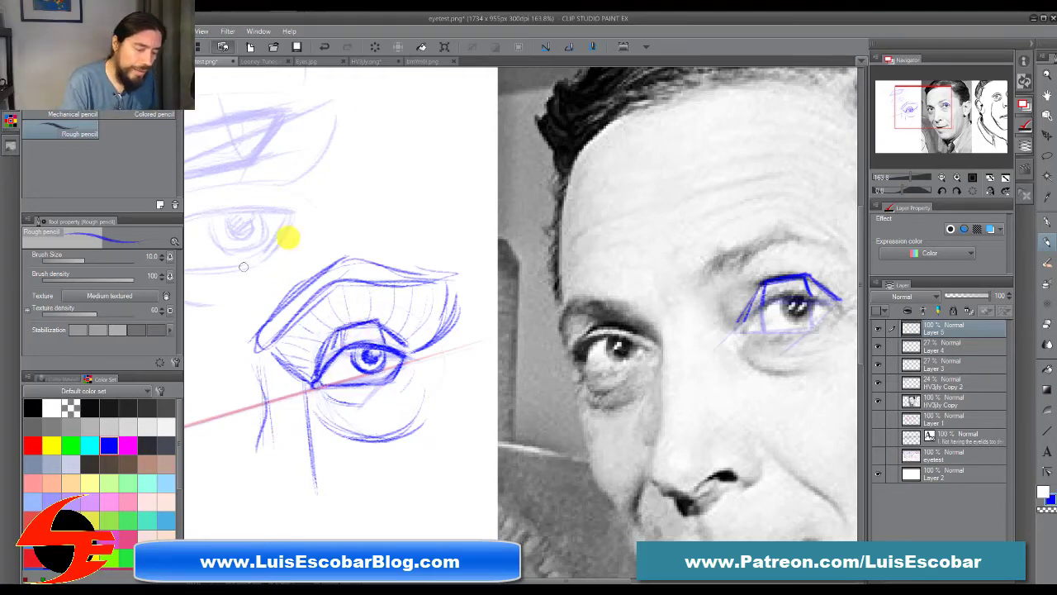
Step: Rough in a second, much larger eye beside the finished one, with lid outlines, a partly covered iris and a tear duct
{"action": "left_click_drag", "start_coordinate": [440, 321], "coordinate": [634, 353]}
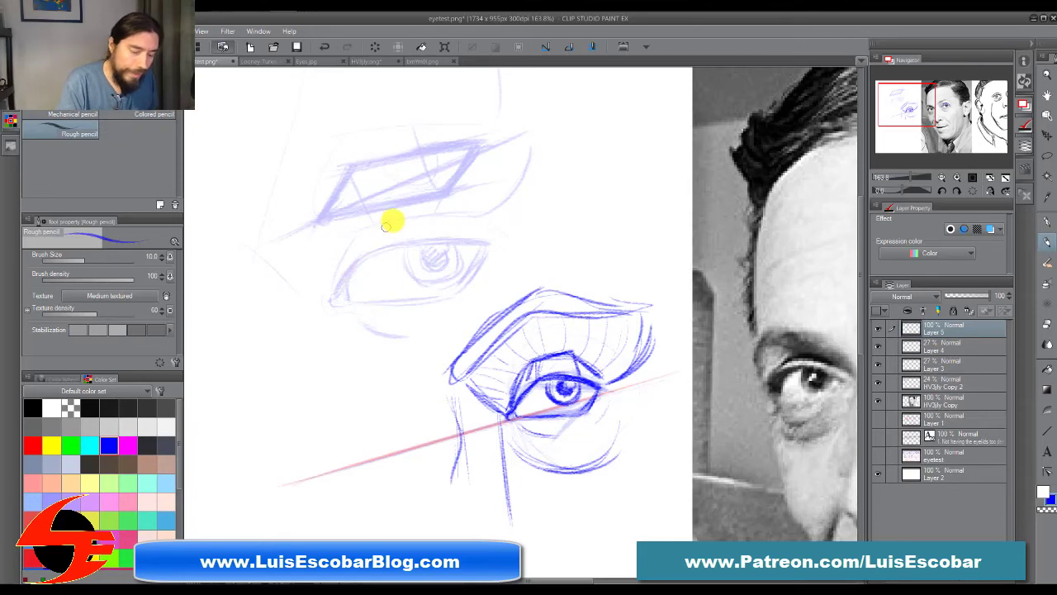
{"action": "left_click_drag", "start_coordinate": [245, 291], "coordinate": [260, 411]}
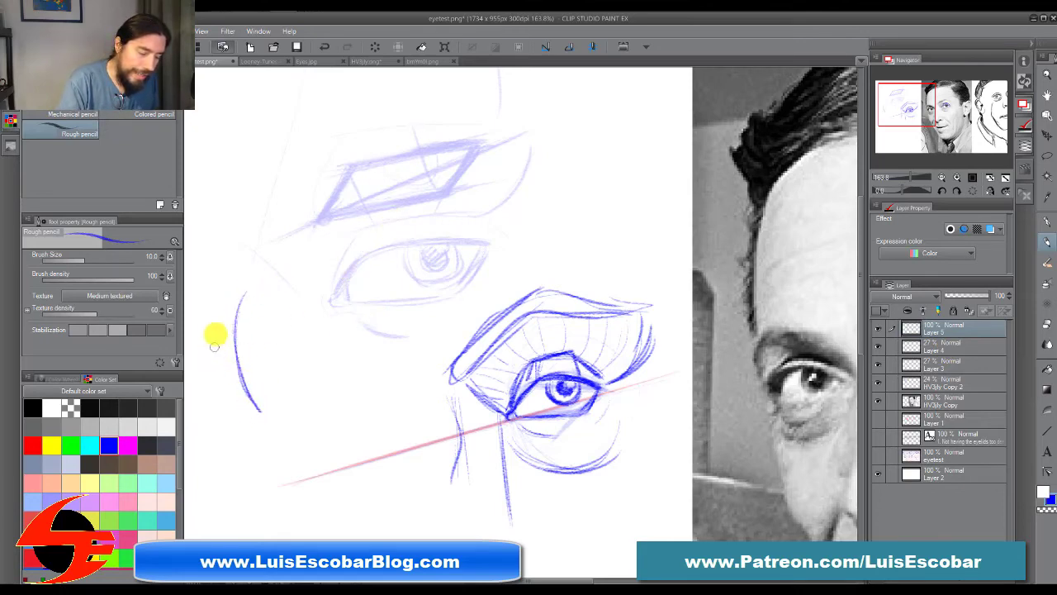
{"action": "mouse_move", "coordinate": [216, 323]}
{"action": "left_mouse_down"}
{"action": "mouse_move", "coordinate": [295, 289]}
{"action": "mouse_move", "coordinate": [385, 324]}
{"action": "left_mouse_up"}
{"action": "left_click_drag", "start_coordinate": [317, 298], "coordinate": [358, 362]}
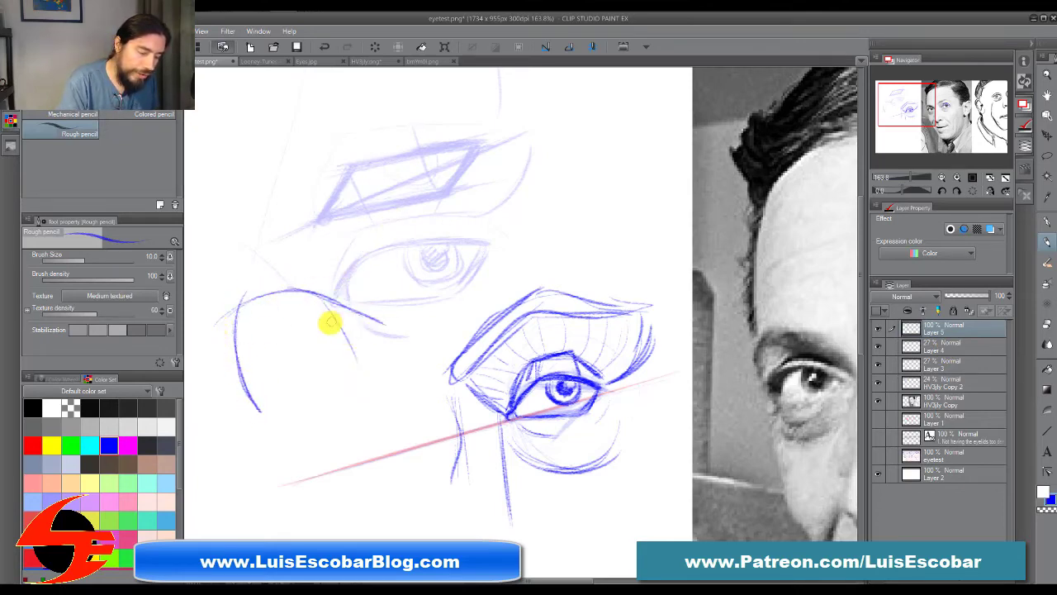
{"action": "mouse_move", "coordinate": [289, 304]}
{"action": "left_mouse_down"}
{"action": "mouse_move", "coordinate": [325, 361]}
{"action": "mouse_move", "coordinate": [360, 322]}
{"action": "left_mouse_up"}
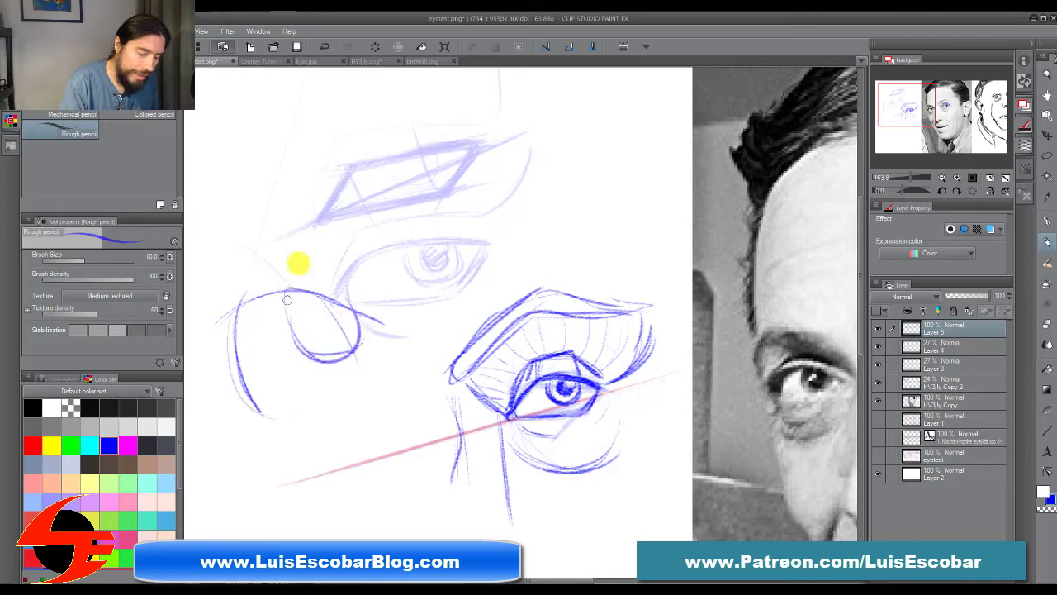
{"action": "mouse_move", "coordinate": [252, 275]}
{"action": "left_mouse_down"}
{"action": "mouse_move", "coordinate": [223, 415]}
{"action": "mouse_move", "coordinate": [246, 407]}
{"action": "mouse_move", "coordinate": [215, 383]}
{"action": "mouse_move", "coordinate": [248, 422]}
{"action": "mouse_move", "coordinate": [280, 415]}
{"action": "mouse_move", "coordinate": [266, 409]}
{"action": "mouse_move", "coordinate": [318, 400]}
{"action": "mouse_move", "coordinate": [389, 337]}
{"action": "left_mouse_up"}
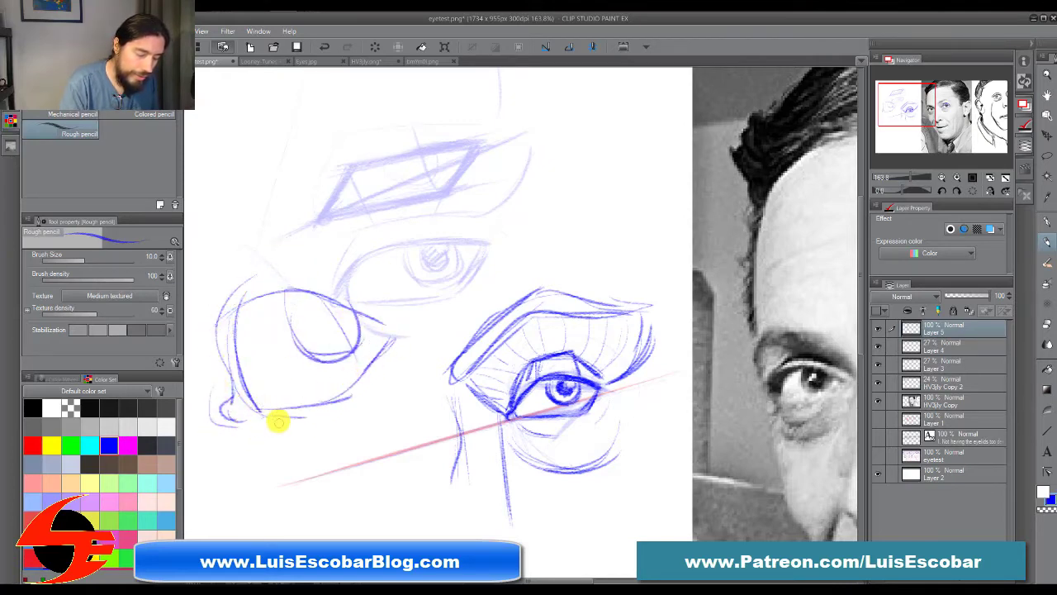
{"action": "left_click_drag", "start_coordinate": [277, 422], "coordinate": [385, 349]}
Step: Add the outer socket curve and angular upper-lid crease to the large eye, and thicken its inner edge and upper lid
{"action": "left_click_drag", "start_coordinate": [402, 309], "coordinate": [439, 240]}
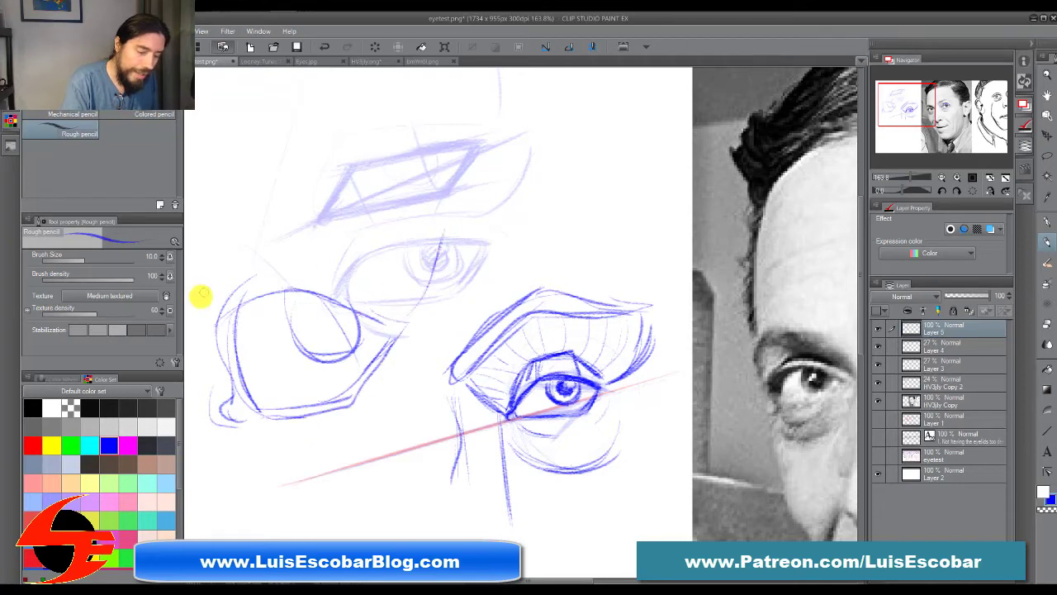
{"action": "left_click_drag", "start_coordinate": [301, 306], "coordinate": [488, 250]}
{"action": "mouse_move", "coordinate": [392, 241]}
{"action": "left_mouse_down"}
{"action": "mouse_move", "coordinate": [512, 196]}
{"action": "mouse_move", "coordinate": [391, 243]}
{"action": "mouse_move", "coordinate": [484, 200]}
{"action": "mouse_move", "coordinate": [569, 242]}
{"action": "left_mouse_up"}
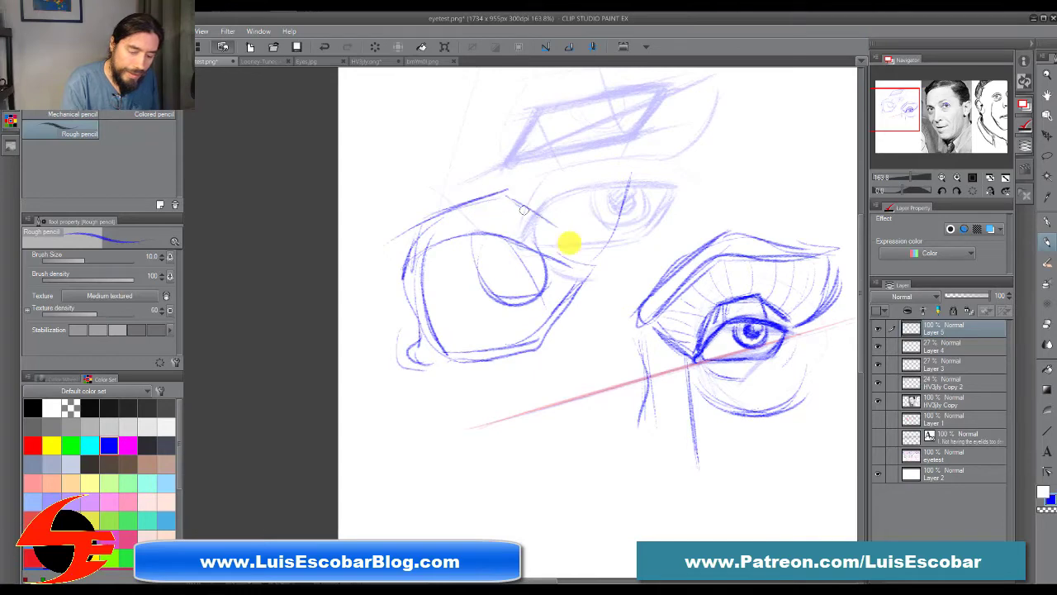
{"action": "mouse_move", "coordinate": [410, 235]}
{"action": "left_mouse_down"}
{"action": "mouse_move", "coordinate": [418, 290]}
{"action": "mouse_move", "coordinate": [420, 249]}
{"action": "mouse_move", "coordinate": [496, 228]}
{"action": "mouse_move", "coordinate": [421, 288]}
{"action": "mouse_move", "coordinate": [444, 358]}
{"action": "left_mouse_up"}
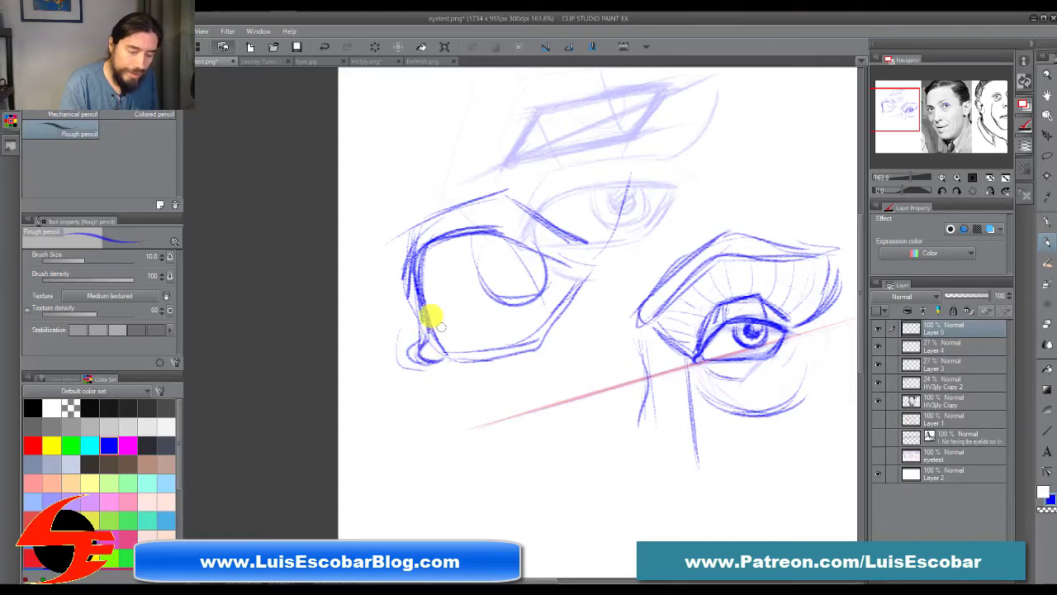
Step: Redraw the large eye's iris with a double contour and a small highlight, and darken the outer part of the upper lid
{"action": "left_click_drag", "start_coordinate": [474, 246], "coordinate": [497, 311]}
{"action": "mouse_move", "coordinate": [475, 240]}
{"action": "left_mouse_down"}
{"action": "mouse_move", "coordinate": [474, 278]}
{"action": "mouse_move", "coordinate": [556, 288]}
{"action": "left_mouse_up"}
{"action": "mouse_move", "coordinate": [523, 252]}
{"action": "left_mouse_down"}
{"action": "mouse_move", "coordinate": [487, 236]}
{"action": "mouse_move", "coordinate": [582, 279]}
{"action": "mouse_move", "coordinate": [537, 343]}
{"action": "left_mouse_up"}
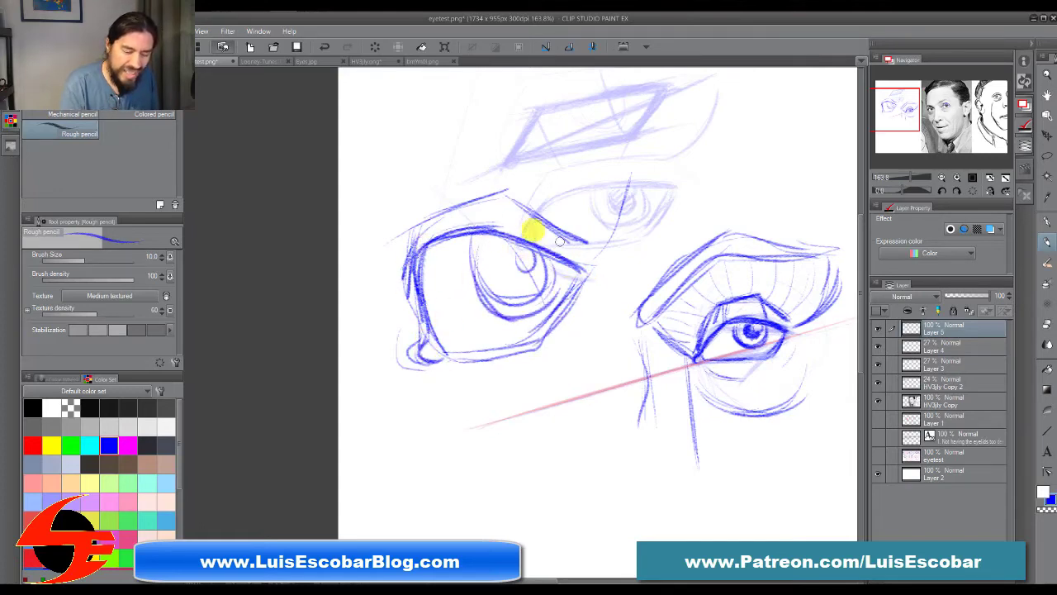
Step: Draw a thick arched eyebrow and the outer socket edge above the large eye, and reinforce its lower lid
{"action": "left_click_drag", "start_coordinate": [606, 242], "coordinate": [652, 146]}
{"action": "left_click_drag", "start_coordinate": [649, 148], "coordinate": [610, 195]}
{"action": "mouse_move", "coordinate": [643, 119]}
{"action": "left_mouse_down"}
{"action": "mouse_move", "coordinate": [587, 108]}
{"action": "mouse_move", "coordinate": [378, 161]}
{"action": "left_mouse_up"}
{"action": "mouse_move", "coordinate": [374, 179]}
{"action": "left_mouse_down"}
{"action": "mouse_move", "coordinate": [629, 129]}
{"action": "mouse_move", "coordinate": [373, 154]}
{"action": "mouse_move", "coordinate": [349, 219]}
{"action": "mouse_move", "coordinate": [455, 129]}
{"action": "mouse_move", "coordinate": [611, 148]}
{"action": "mouse_move", "coordinate": [371, 199]}
{"action": "mouse_move", "coordinate": [640, 133]}
{"action": "mouse_move", "coordinate": [564, 266]}
{"action": "mouse_move", "coordinate": [502, 267]}
{"action": "mouse_move", "coordinate": [502, 295]}
{"action": "mouse_move", "coordinate": [531, 279]}
{"action": "mouse_move", "coordinate": [497, 243]}
{"action": "mouse_move", "coordinate": [501, 288]}
{"action": "mouse_move", "coordinate": [559, 278]}
{"action": "mouse_move", "coordinate": [441, 349]}
{"action": "mouse_move", "coordinate": [552, 309]}
{"action": "mouse_move", "coordinate": [573, 278]}
{"action": "mouse_move", "coordinate": [521, 338]}
{"action": "mouse_move", "coordinate": [418, 245]}
{"action": "mouse_move", "coordinate": [423, 310]}
{"action": "mouse_move", "coordinate": [470, 236]}
{"action": "mouse_move", "coordinate": [415, 239]}
{"action": "mouse_move", "coordinate": [405, 270]}
{"action": "mouse_move", "coordinate": [422, 218]}
{"action": "mouse_move", "coordinate": [474, 198]}
{"action": "mouse_move", "coordinate": [597, 239]}
{"action": "mouse_move", "coordinate": [641, 156]}
{"action": "mouse_move", "coordinate": [557, 141]}
{"action": "mouse_move", "coordinate": [408, 146]}
{"action": "mouse_move", "coordinate": [608, 130]}
{"action": "mouse_move", "coordinate": [638, 148]}
{"action": "left_mouse_up"}
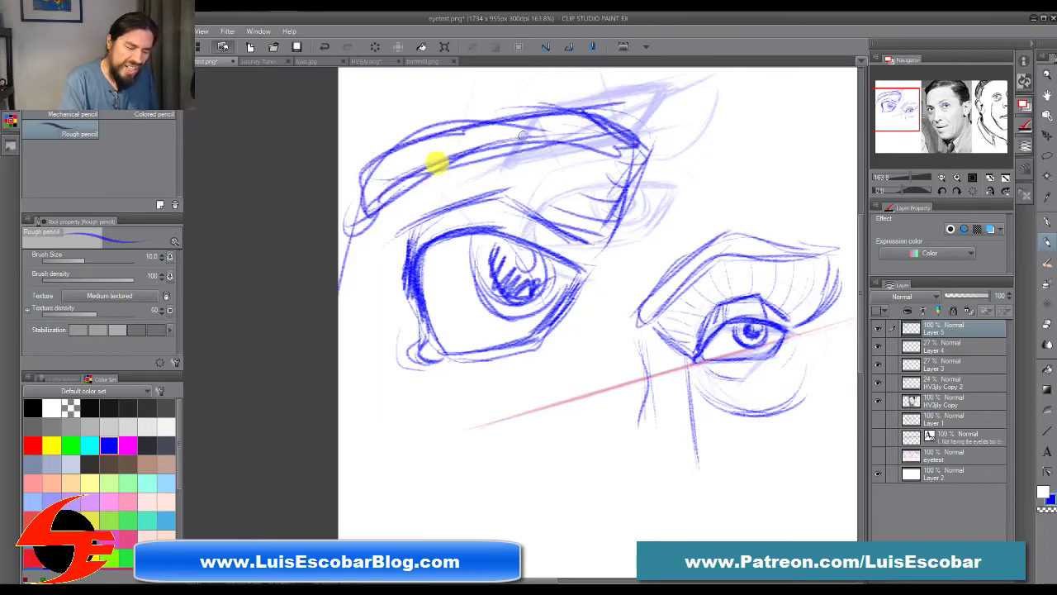
{"action": "mouse_move", "coordinate": [429, 359]}
{"action": "left_mouse_down"}
{"action": "mouse_move", "coordinate": [422, 305]}
{"action": "mouse_move", "coordinate": [439, 342]}
{"action": "mouse_move", "coordinate": [484, 347]}
{"action": "left_mouse_up"}
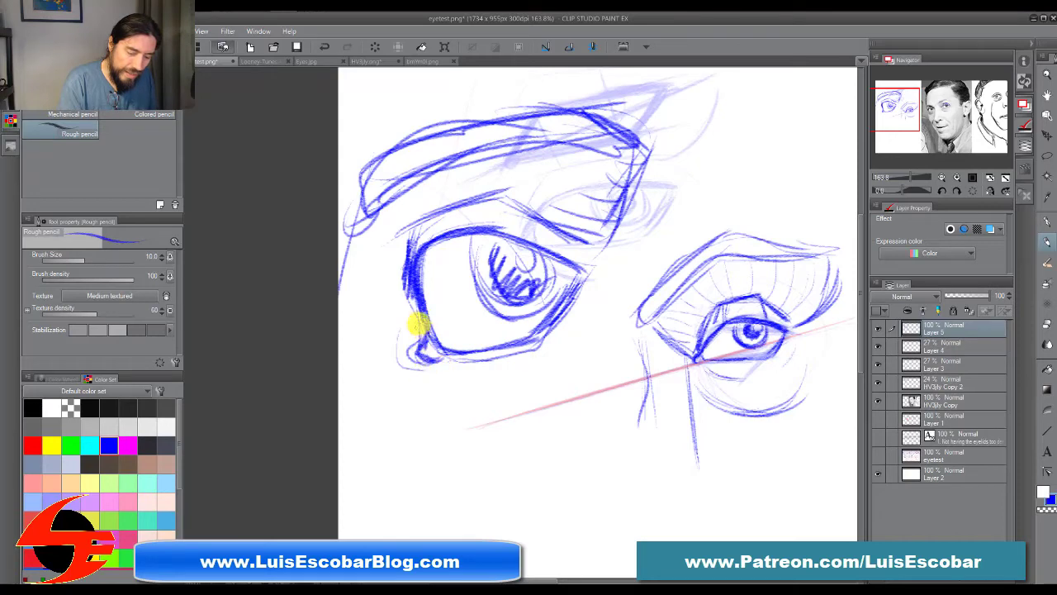
Step: Add a short fold under the large eye's tear duct and light contour lines across the skin around its inner side
{"action": "mouse_move", "coordinate": [418, 323]}
{"action": "left_mouse_down"}
{"action": "mouse_move", "coordinate": [448, 355]}
{"action": "mouse_move", "coordinate": [536, 344]}
{"action": "mouse_move", "coordinate": [480, 369]}
{"action": "left_mouse_up"}
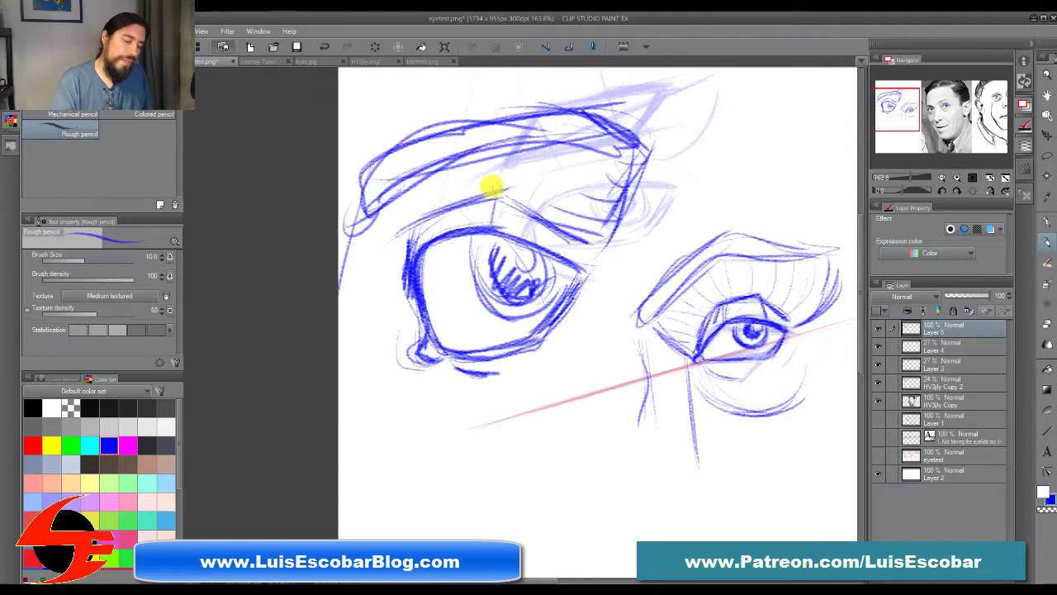
{"action": "mouse_move", "coordinate": [400, 257]}
{"action": "left_mouse_down"}
{"action": "mouse_move", "coordinate": [405, 302]}
{"action": "mouse_move", "coordinate": [385, 239]}
{"action": "mouse_move", "coordinate": [345, 259]}
{"action": "mouse_move", "coordinate": [353, 316]}
{"action": "left_mouse_up"}
{"action": "mouse_move", "coordinate": [543, 353]}
{"action": "left_mouse_down"}
{"action": "mouse_move", "coordinate": [597, 319]}
{"action": "mouse_move", "coordinate": [591, 310]}
{"action": "left_mouse_up"}
Step: Sketch the angled far side of the nose bridge beside the small eye and mark the far inner eye corner on the red guideline
{"action": "left_click_drag", "start_coordinate": [717, 426], "coordinate": [519, 427]}
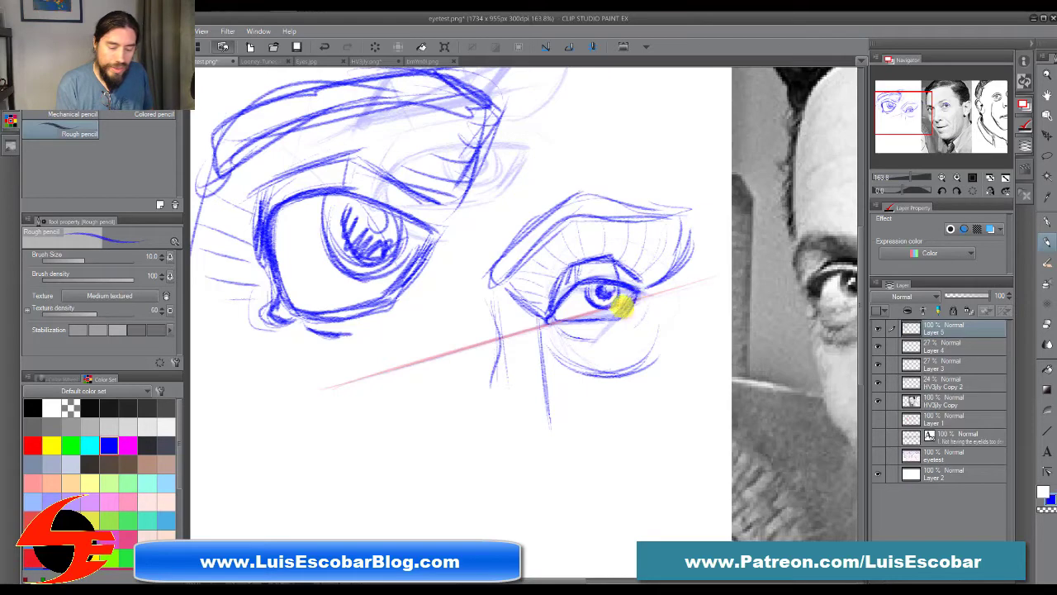
{"action": "left_click_drag", "start_coordinate": [647, 426], "coordinate": [485, 449]}
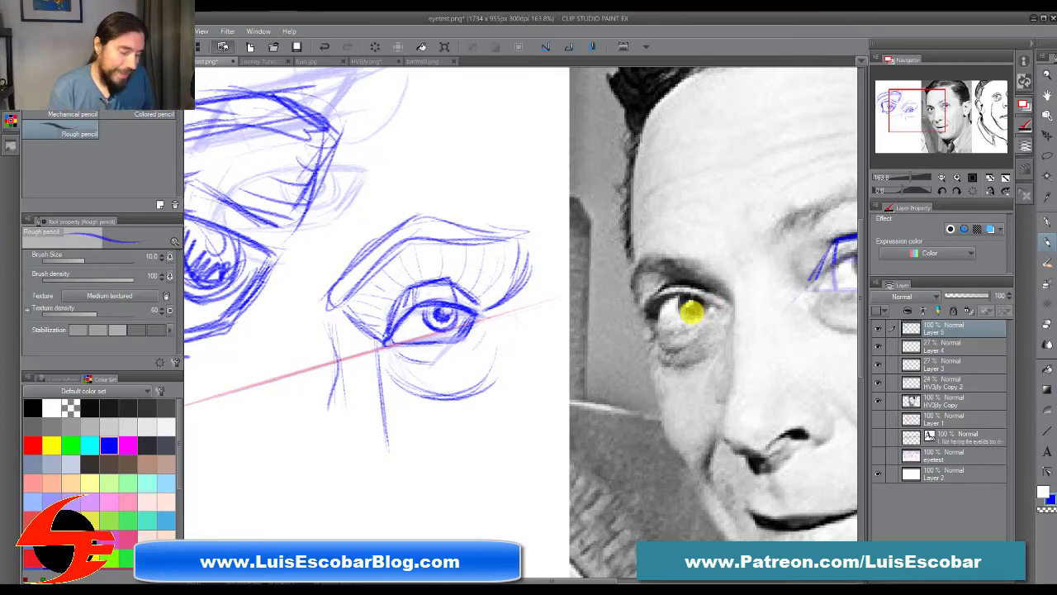
{"action": "mouse_move", "coordinate": [515, 435]}
{"action": "left_mouse_down"}
{"action": "mouse_move", "coordinate": [587, 408]}
{"action": "mouse_move", "coordinate": [633, 412]}
{"action": "left_mouse_up"}
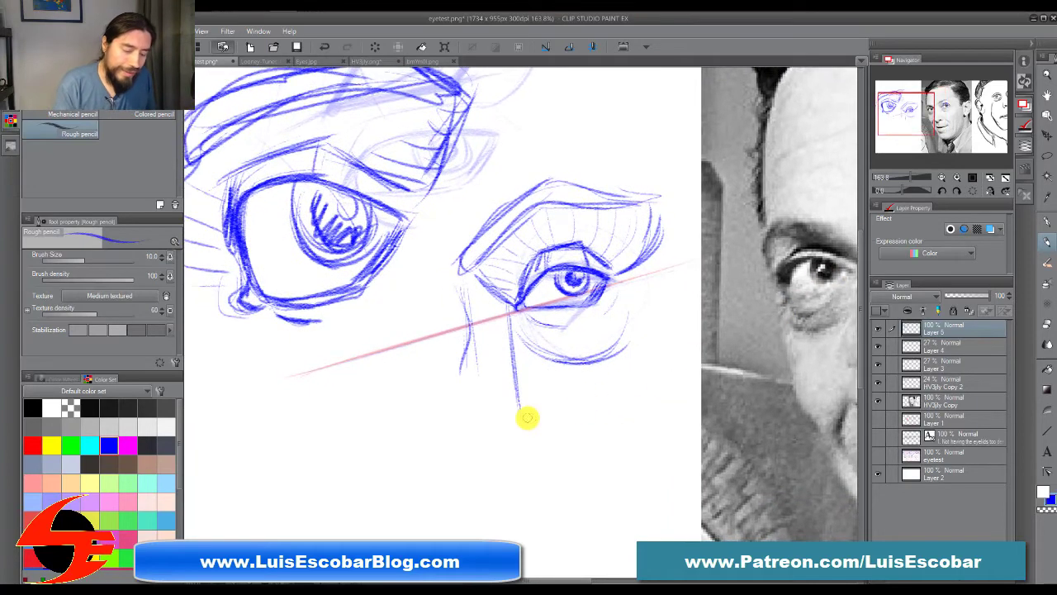
{"action": "left_click_drag", "start_coordinate": [704, 373], "coordinate": [674, 392]}
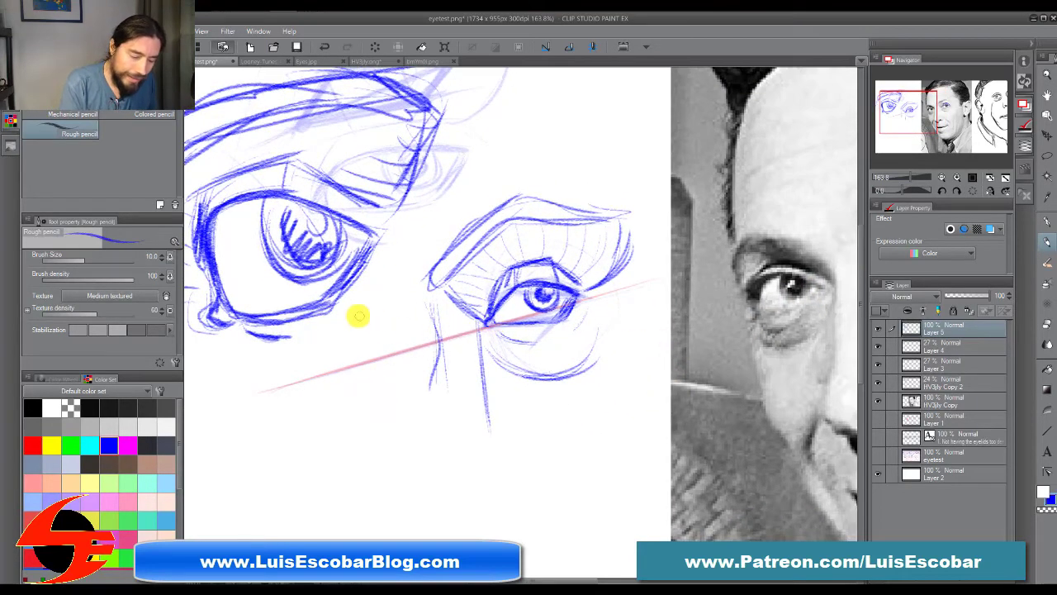
{"action": "mouse_move", "coordinate": [362, 314]}
{"action": "left_mouse_down"}
{"action": "mouse_move", "coordinate": [402, 349]}
{"action": "mouse_move", "coordinate": [405, 377]}
{"action": "left_mouse_up"}
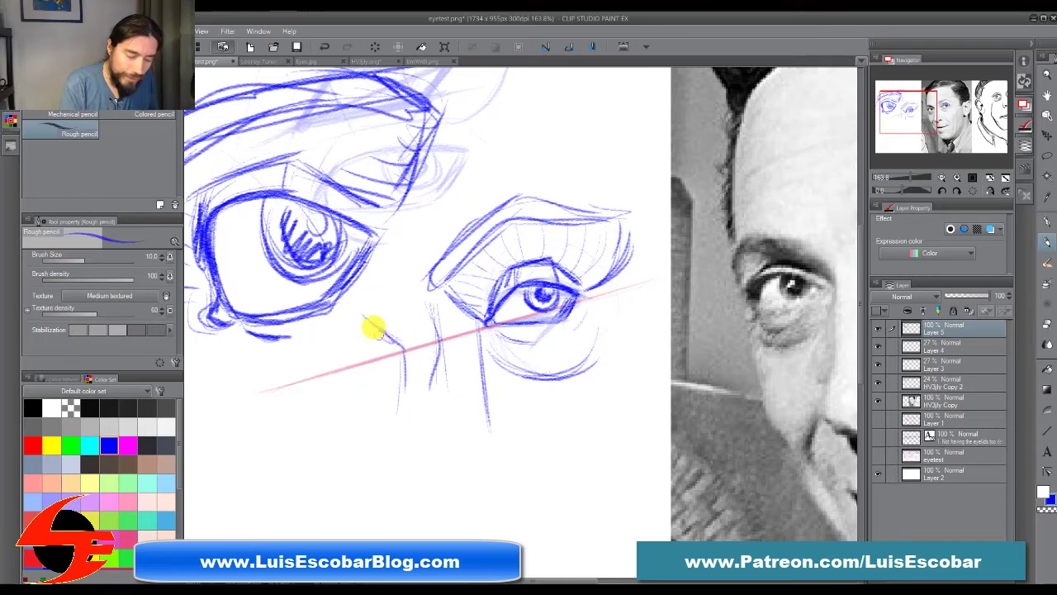
{"action": "mouse_move", "coordinate": [373, 327]}
{"action": "left_mouse_down"}
{"action": "mouse_move", "coordinate": [406, 378]}
{"action": "mouse_move", "coordinate": [399, 388]}
{"action": "left_mouse_up"}
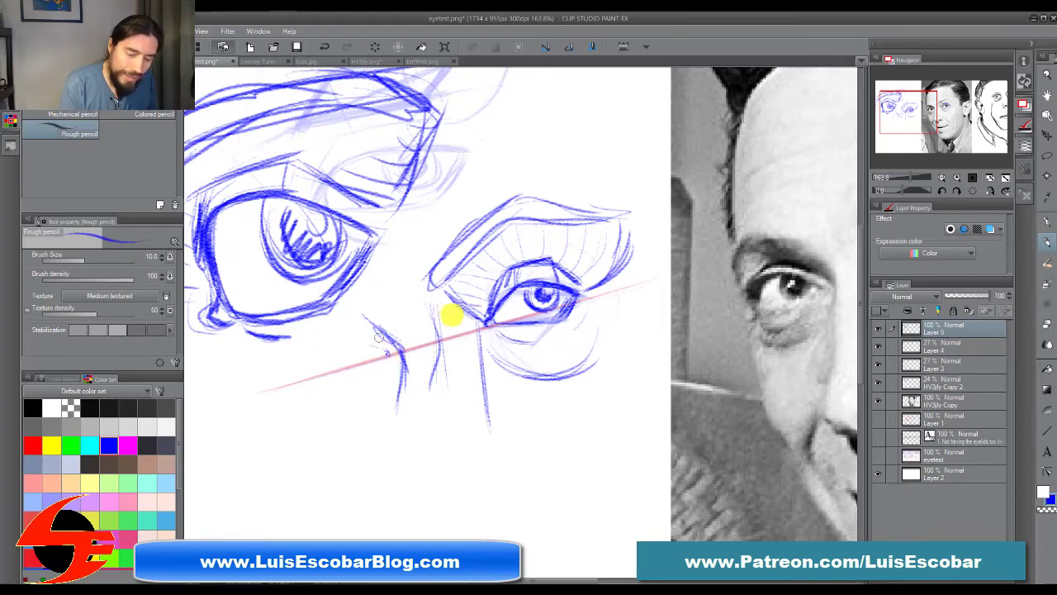
Step: Trace the angular lid planes over the far eye in the photo as a demonstration and remove the strokes
{"action": "left_click_drag", "start_coordinate": [642, 366], "coordinate": [539, 374]}
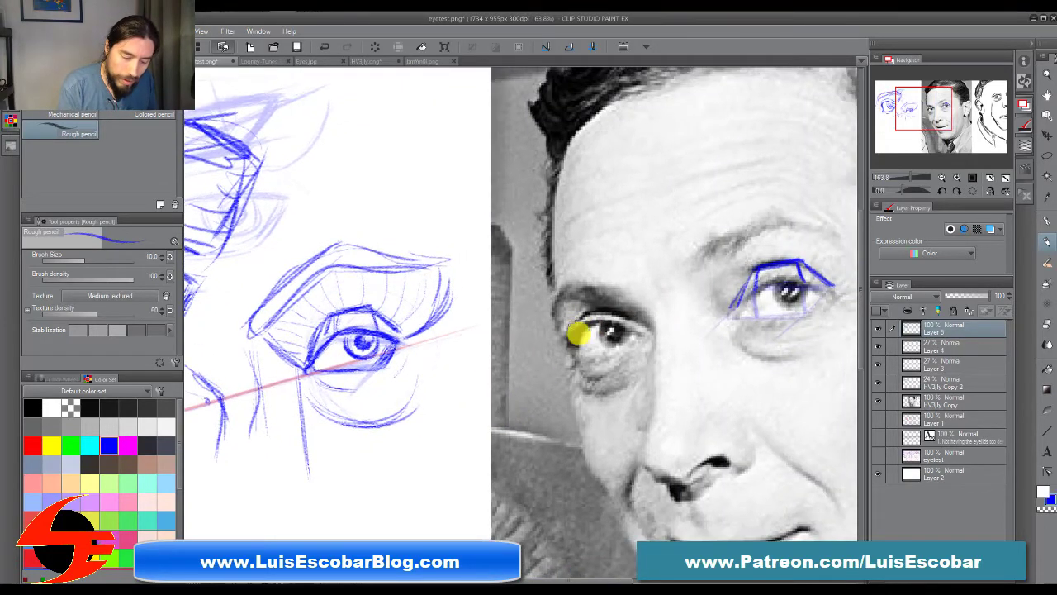
{"action": "left_click_drag", "start_coordinate": [640, 332], "coordinate": [593, 361]}
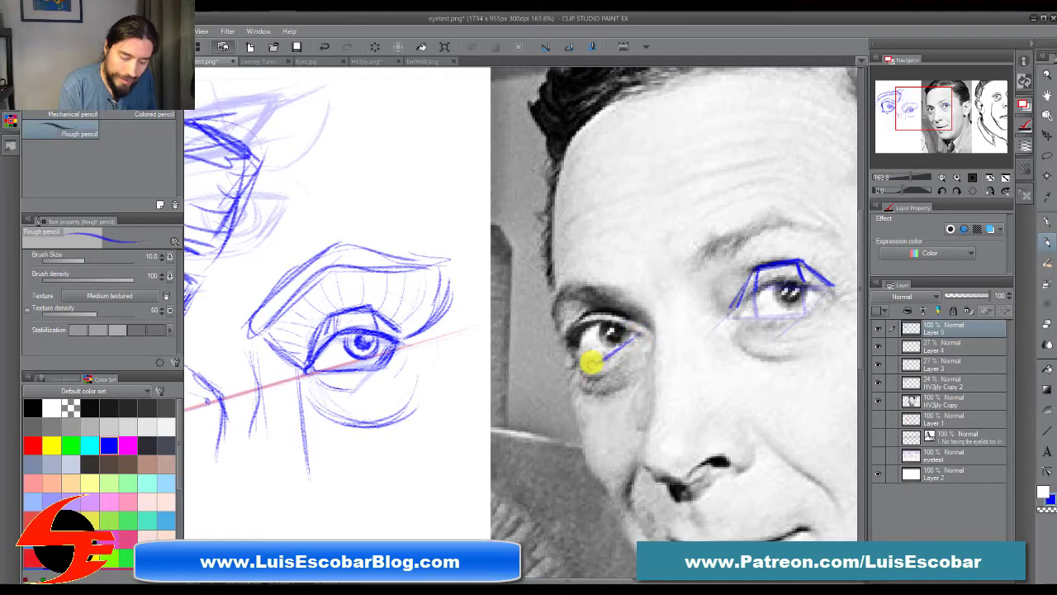
{"action": "mouse_move", "coordinate": [590, 323]}
{"action": "left_mouse_down"}
{"action": "mouse_move", "coordinate": [557, 351]}
{"action": "mouse_move", "coordinate": [616, 326]}
{"action": "mouse_move", "coordinate": [638, 332]}
{"action": "left_mouse_up"}
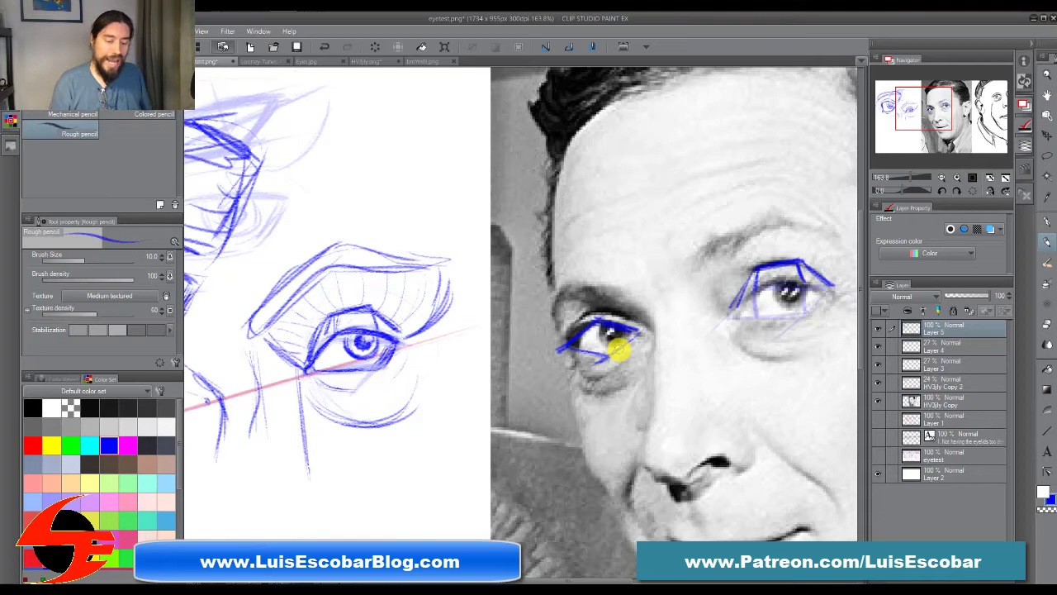
{"action": "mouse_move", "coordinate": [619, 351]}
{"action": "left_mouse_down"}
{"action": "mouse_move", "coordinate": [643, 333]}
{"action": "mouse_move", "coordinate": [591, 363]}
{"action": "mouse_move", "coordinate": [599, 354]}
{"action": "mouse_move", "coordinate": [586, 348]}
{"action": "mouse_move", "coordinate": [563, 353]}
{"action": "mouse_move", "coordinate": [602, 322]}
{"action": "mouse_move", "coordinate": [532, 343]}
{"action": "left_mouse_up"}
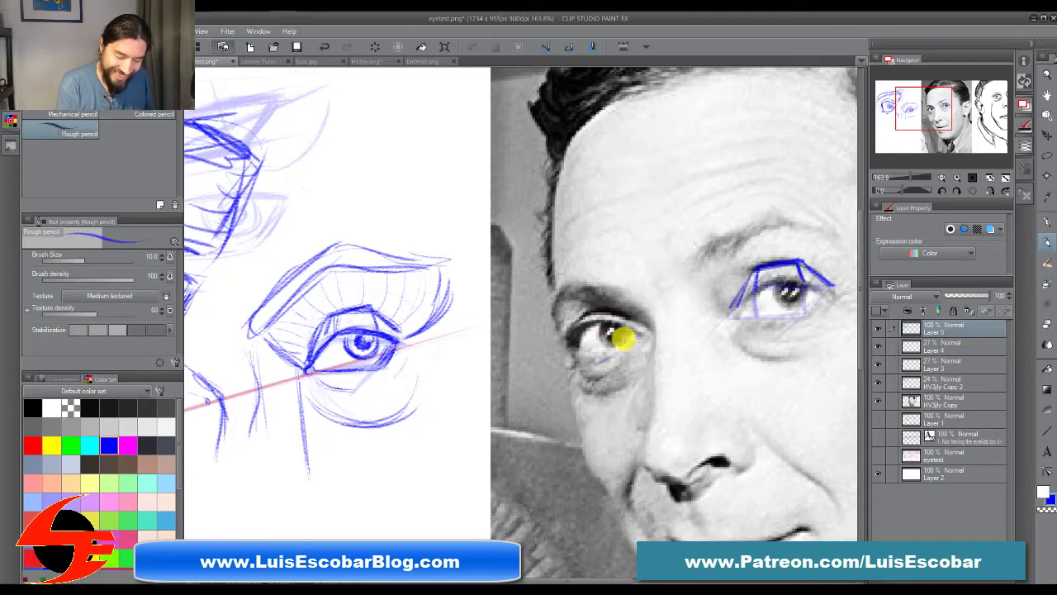
{"action": "left_click_drag", "start_coordinate": [601, 355], "coordinate": [635, 336]}
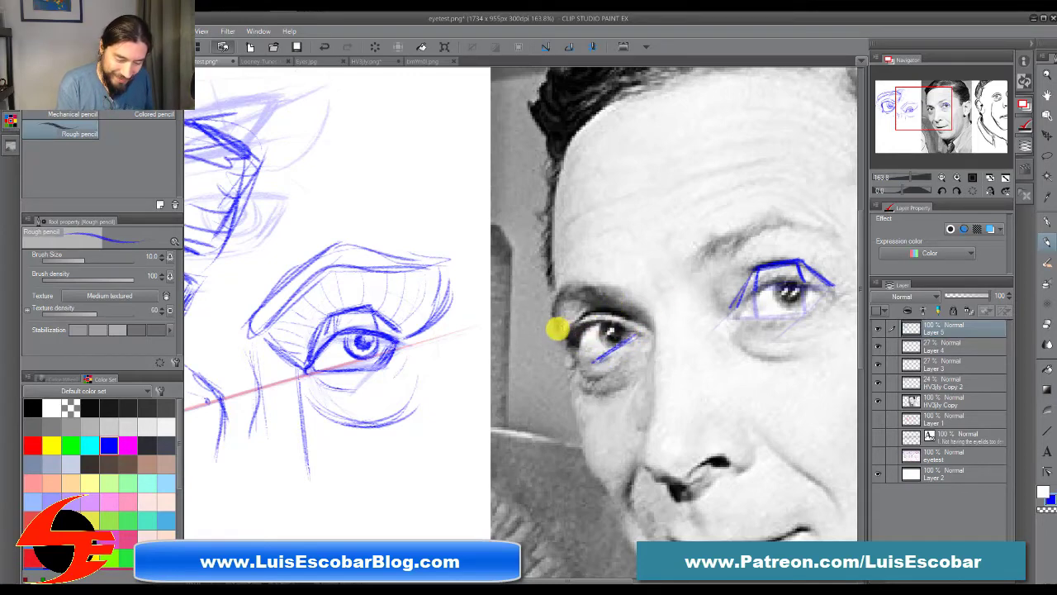
{"action": "mouse_move", "coordinate": [567, 330]}
{"action": "left_mouse_down"}
{"action": "mouse_move", "coordinate": [643, 330]}
{"action": "mouse_move", "coordinate": [572, 342]}
{"action": "mouse_move", "coordinate": [572, 326]}
{"action": "mouse_move", "coordinate": [549, 355]}
{"action": "mouse_move", "coordinate": [575, 355]}
{"action": "mouse_move", "coordinate": [537, 355]}
{"action": "mouse_move", "coordinate": [565, 347]}
{"action": "mouse_move", "coordinate": [541, 367]}
{"action": "left_mouse_up"}
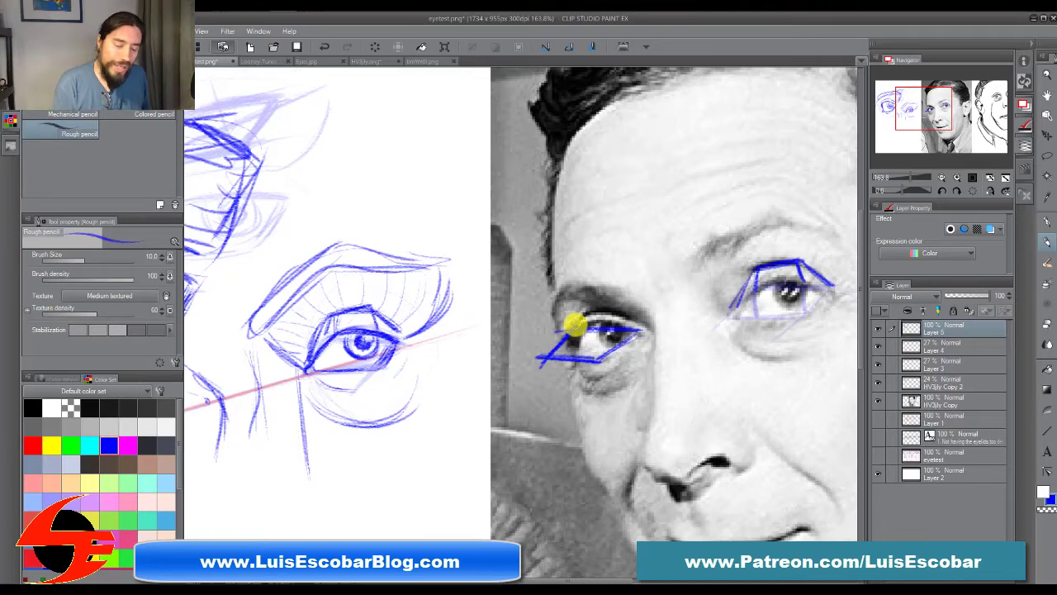
{"action": "mouse_move", "coordinate": [572, 322]}
{"action": "left_mouse_down"}
{"action": "mouse_move", "coordinate": [526, 368]}
{"action": "mouse_move", "coordinate": [583, 351]}
{"action": "mouse_move", "coordinate": [561, 375]}
{"action": "mouse_move", "coordinate": [608, 368]}
{"action": "left_mouse_up"}
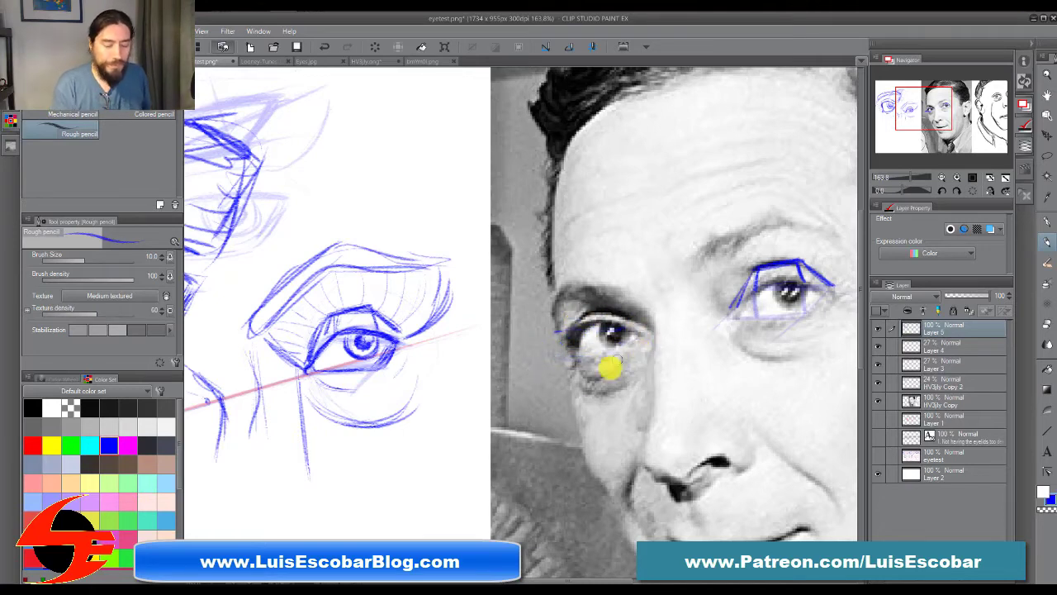
Step: Draw a large open circular arc in the blank area below the eyes, with a tilted double guideline running across it
{"action": "mouse_move", "coordinate": [330, 458]}
{"action": "left_mouse_down"}
{"action": "mouse_move", "coordinate": [559, 369]}
{"action": "mouse_move", "coordinate": [517, 286]}
{"action": "left_mouse_up"}
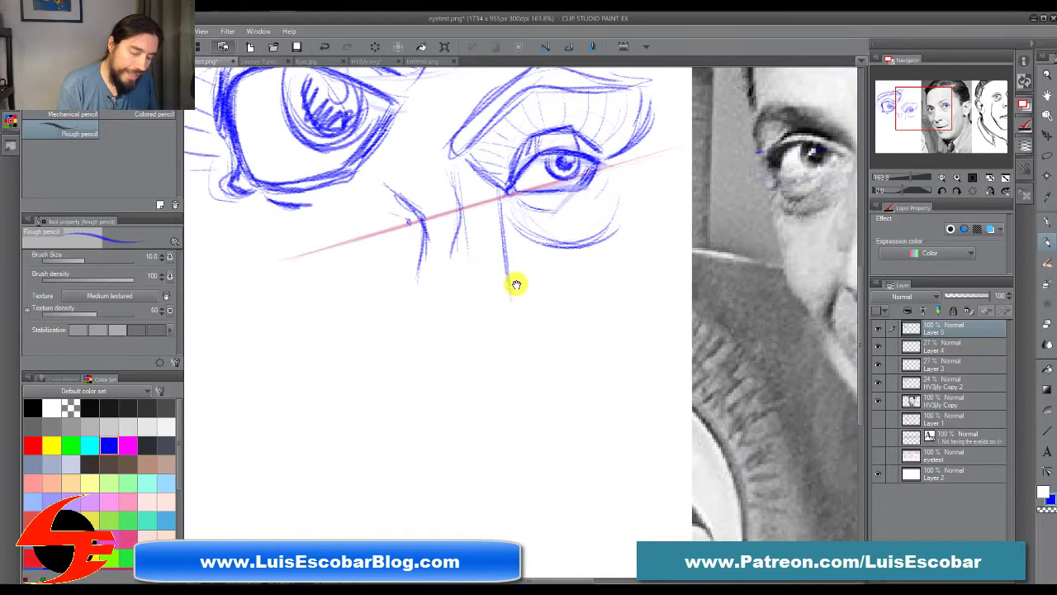
{"action": "left_click_drag", "start_coordinate": [528, 442], "coordinate": [524, 366]}
{"action": "mouse_move", "coordinate": [308, 361]}
{"action": "left_mouse_down"}
{"action": "mouse_move", "coordinate": [368, 470]}
{"action": "mouse_move", "coordinate": [401, 476]}
{"action": "left_mouse_up"}
{"action": "left_click_drag", "start_coordinate": [315, 344], "coordinate": [405, 473]}
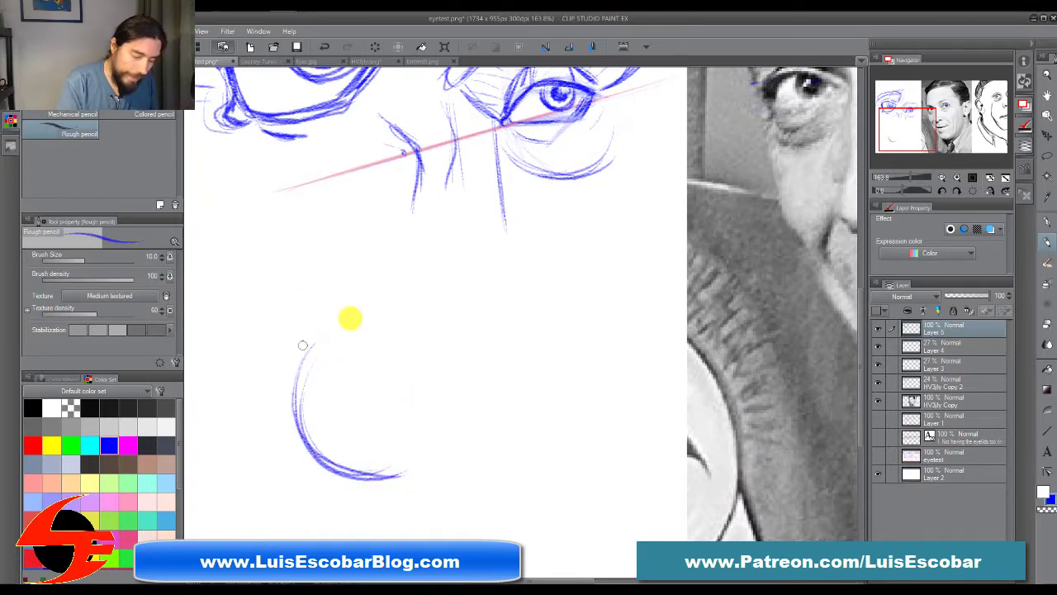
{"action": "left_click_drag", "start_coordinate": [305, 347], "coordinate": [377, 311]}
{"action": "left_click_drag", "start_coordinate": [666, 231], "coordinate": [599, 315]}
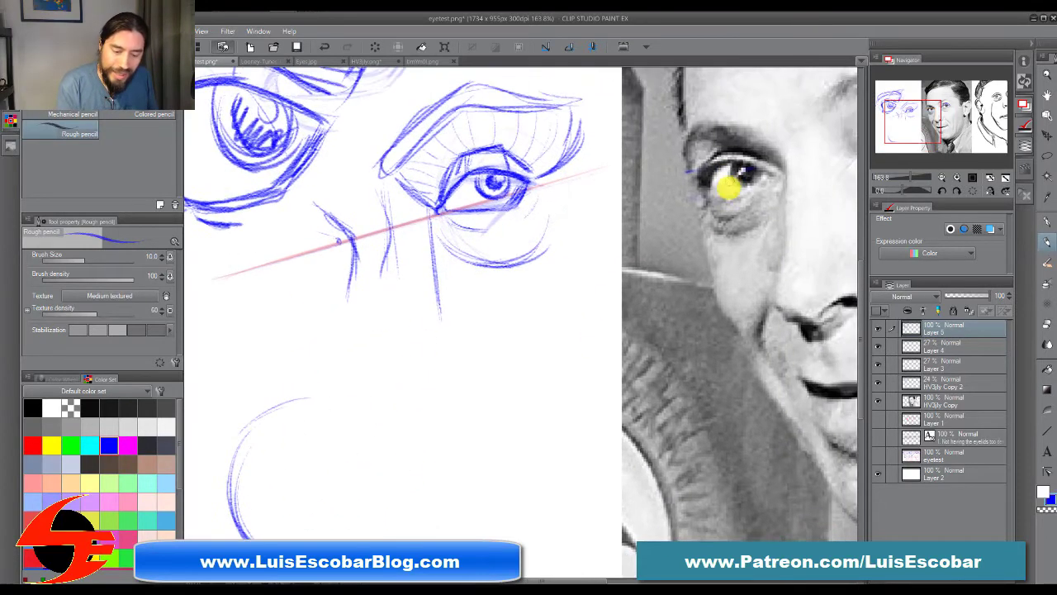
{"action": "left_click_drag", "start_coordinate": [375, 474], "coordinate": [503, 385]}
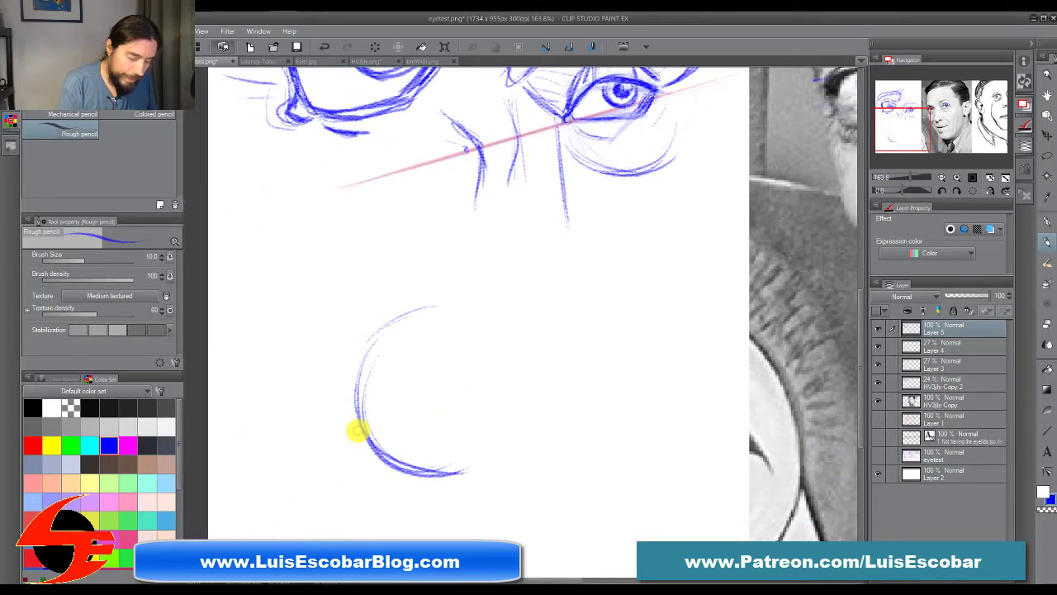
{"action": "left_click_drag", "start_coordinate": [591, 357], "coordinate": [379, 425]}
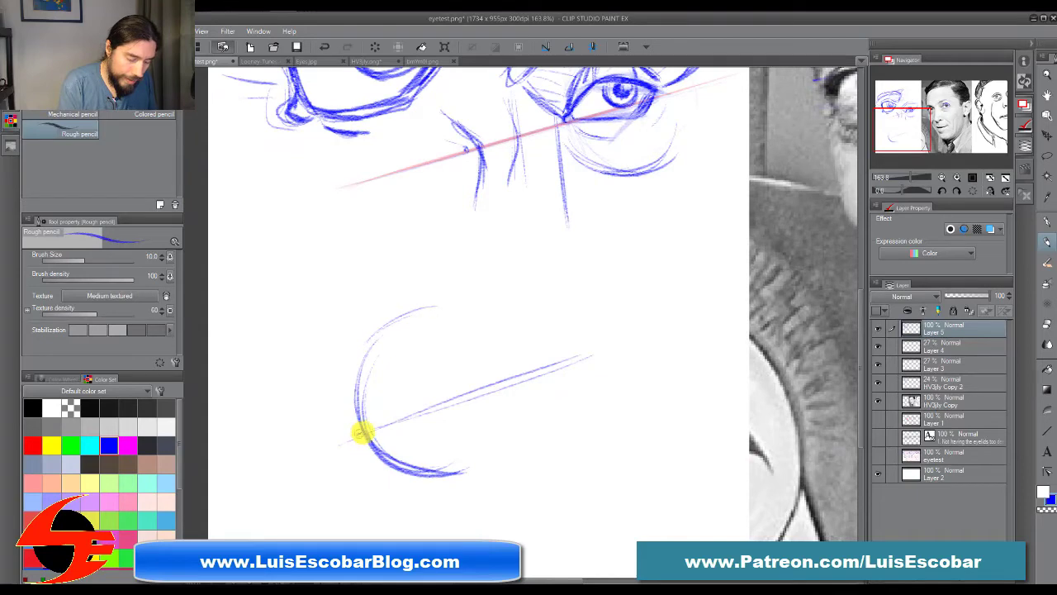
{"action": "left_click_drag", "start_coordinate": [366, 430], "coordinate": [354, 436]}
Step: Draw the far eye's curved upper lid inside the arc, running from the outer corner to a small round tear duct on the guideline
{"action": "left_click_drag", "start_coordinate": [597, 70], "coordinate": [521, 136]}
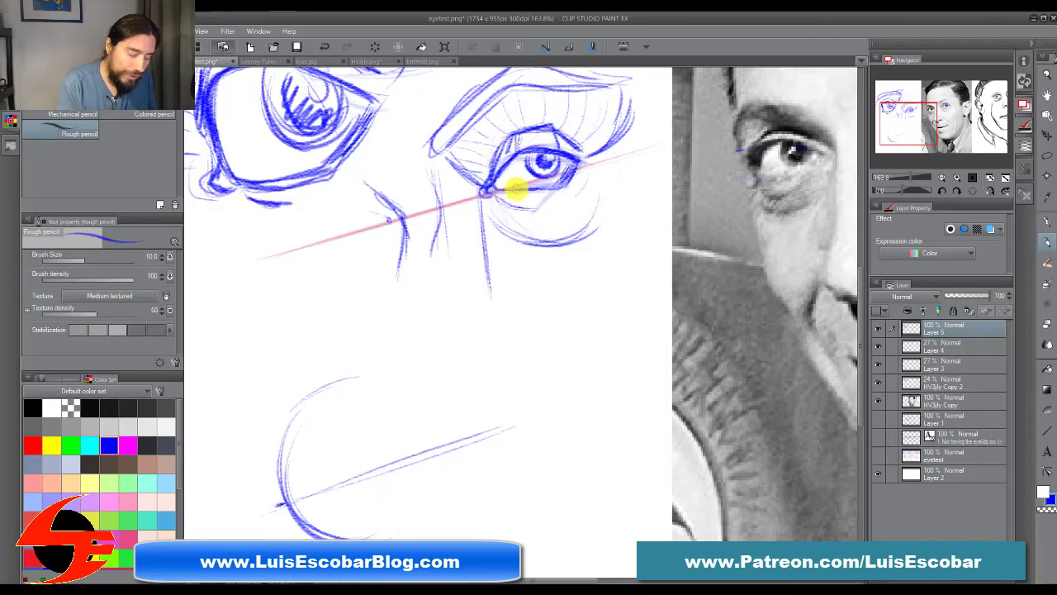
{"action": "left_click_drag", "start_coordinate": [450, 485], "coordinate": [513, 383]}
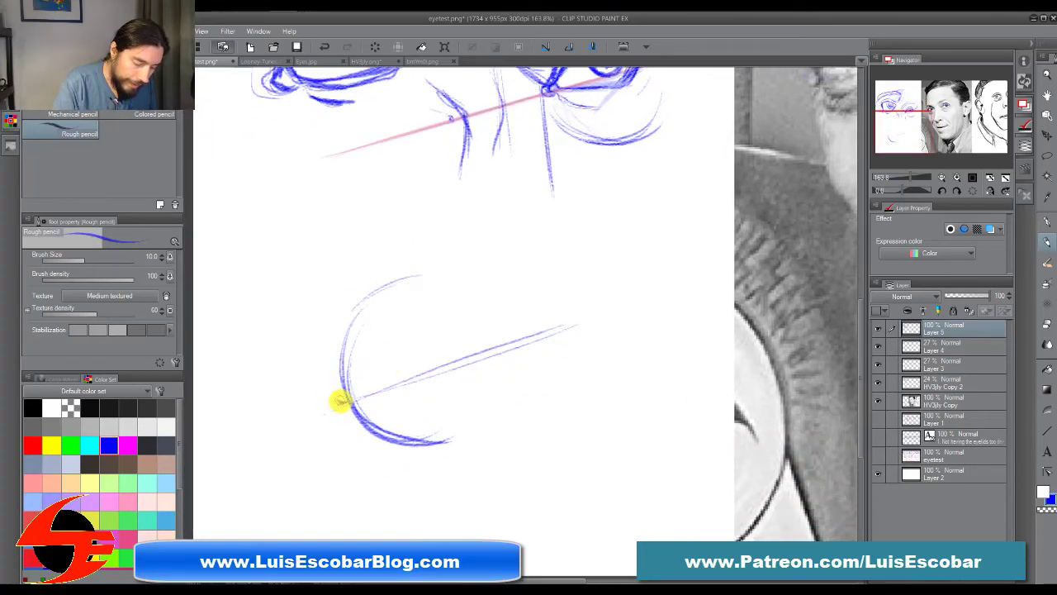
{"action": "left_click_drag", "start_coordinate": [346, 398], "coordinate": [366, 334]}
{"action": "mouse_move", "coordinate": [342, 373]}
{"action": "left_mouse_down"}
{"action": "mouse_move", "coordinate": [360, 341]}
{"action": "mouse_move", "coordinate": [425, 340]}
{"action": "left_mouse_up"}
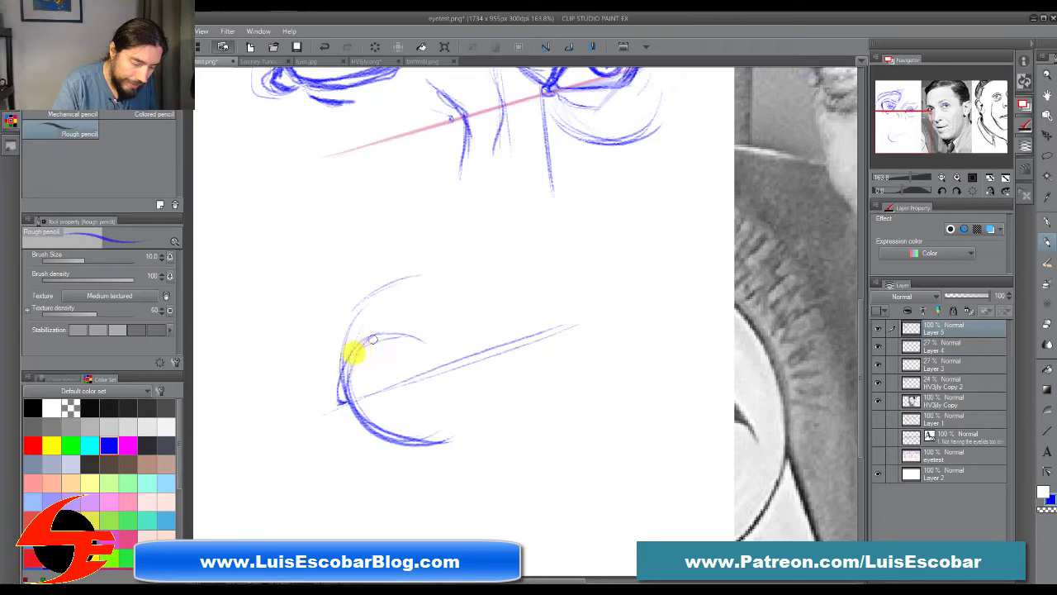
{"action": "mouse_move", "coordinate": [366, 341]}
{"action": "left_mouse_down"}
{"action": "mouse_move", "coordinate": [406, 335]}
{"action": "mouse_move", "coordinate": [454, 347]}
{"action": "left_mouse_up"}
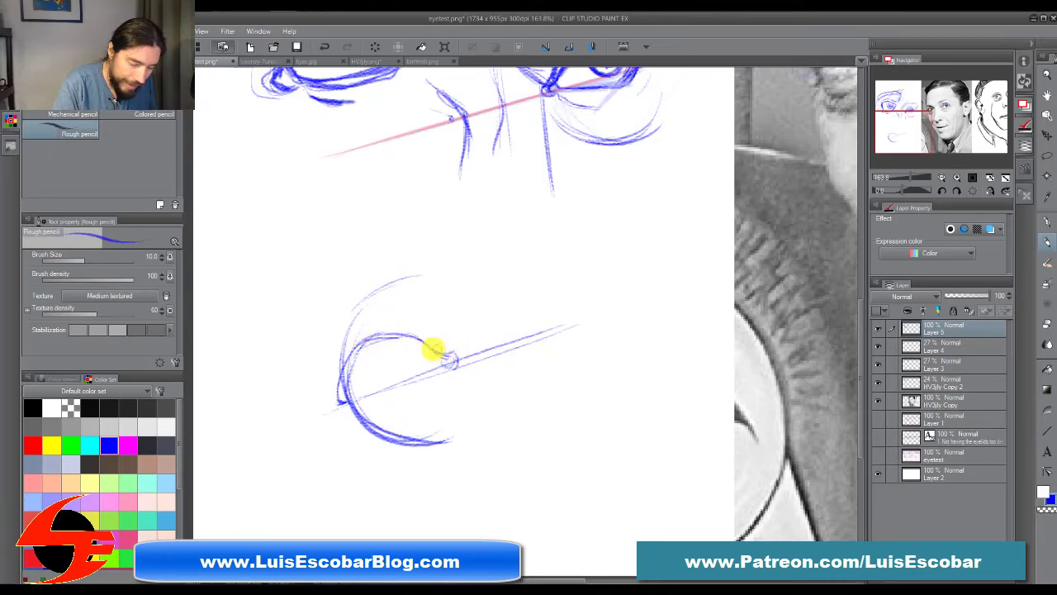
{"action": "mouse_move", "coordinate": [392, 338]}
{"action": "left_mouse_down"}
{"action": "mouse_move", "coordinate": [454, 355]}
{"action": "mouse_move", "coordinate": [448, 369]}
{"action": "left_mouse_up"}
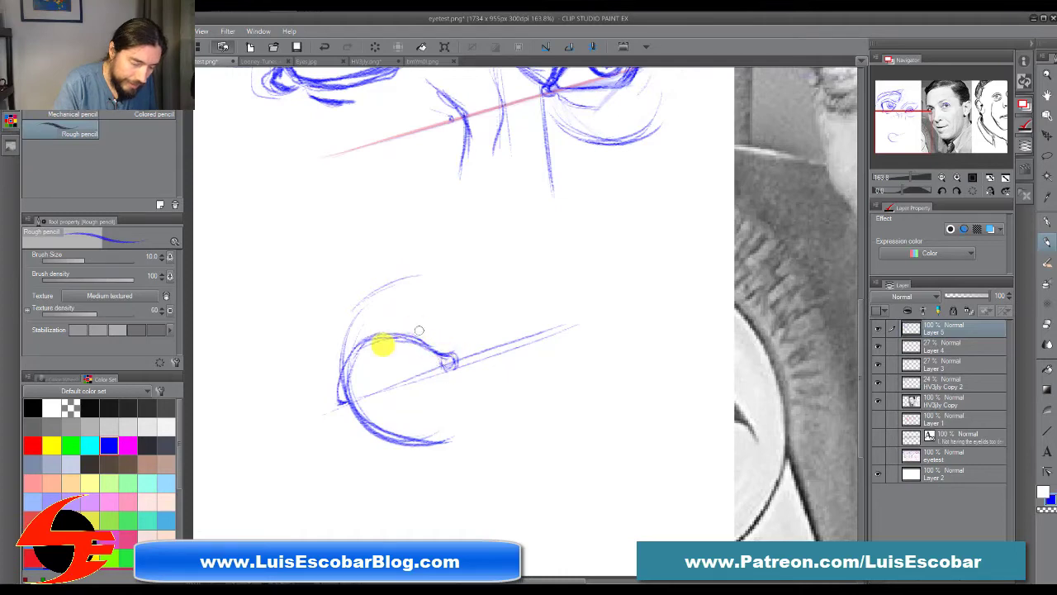
Step: Darken the outer edge of the far-eye study, draw its lower lid, and add an outer lid crease and an arrow at the outer corner
{"action": "mouse_move", "coordinate": [341, 378]}
{"action": "left_mouse_down"}
{"action": "mouse_move", "coordinate": [365, 327]}
{"action": "mouse_move", "coordinate": [351, 326]}
{"action": "mouse_move", "coordinate": [347, 394]}
{"action": "mouse_move", "coordinate": [361, 345]}
{"action": "mouse_move", "coordinate": [340, 394]}
{"action": "mouse_move", "coordinate": [341, 379]}
{"action": "mouse_move", "coordinate": [383, 335]}
{"action": "mouse_move", "coordinate": [360, 341]}
{"action": "mouse_move", "coordinate": [402, 342]}
{"action": "mouse_move", "coordinate": [397, 332]}
{"action": "mouse_move", "coordinate": [345, 403]}
{"action": "left_mouse_up"}
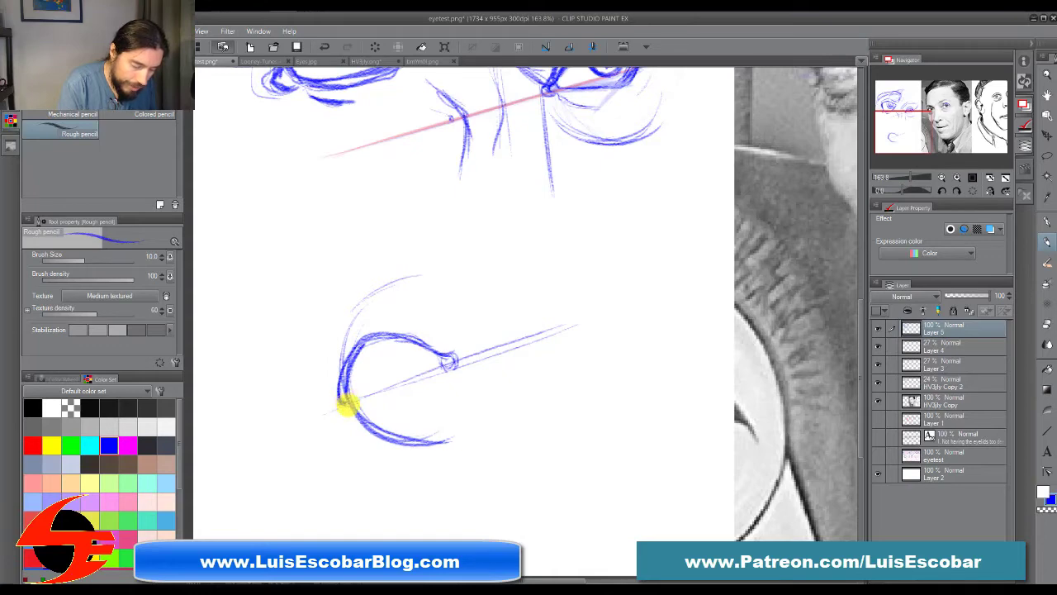
{"action": "mouse_move", "coordinate": [343, 403]}
{"action": "left_mouse_down"}
{"action": "mouse_move", "coordinate": [374, 406]}
{"action": "mouse_move", "coordinate": [363, 410]}
{"action": "mouse_move", "coordinate": [421, 383]}
{"action": "mouse_move", "coordinate": [401, 405]}
{"action": "mouse_move", "coordinate": [443, 369]}
{"action": "mouse_move", "coordinate": [416, 391]}
{"action": "mouse_move", "coordinate": [342, 406]}
{"action": "mouse_move", "coordinate": [372, 414]}
{"action": "mouse_move", "coordinate": [435, 385]}
{"action": "left_mouse_up"}
{"action": "left_click_drag", "start_coordinate": [347, 408], "coordinate": [365, 425]}
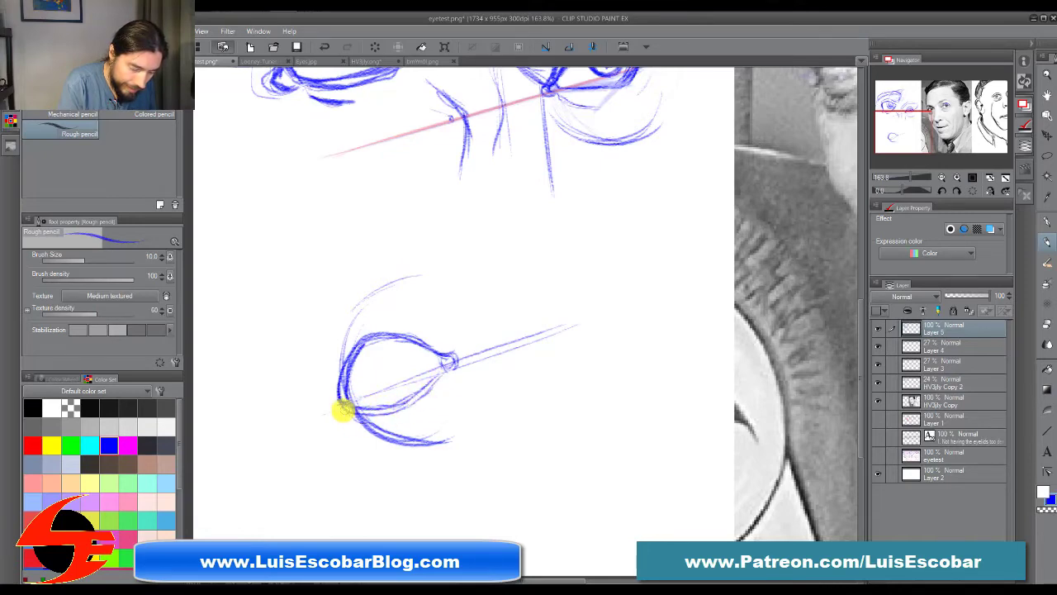
{"action": "mouse_move", "coordinate": [334, 355]}
{"action": "left_mouse_down"}
{"action": "mouse_move", "coordinate": [335, 395]}
{"action": "mouse_move", "coordinate": [331, 359]}
{"action": "mouse_move", "coordinate": [349, 325]}
{"action": "mouse_move", "coordinate": [436, 324]}
{"action": "left_mouse_up"}
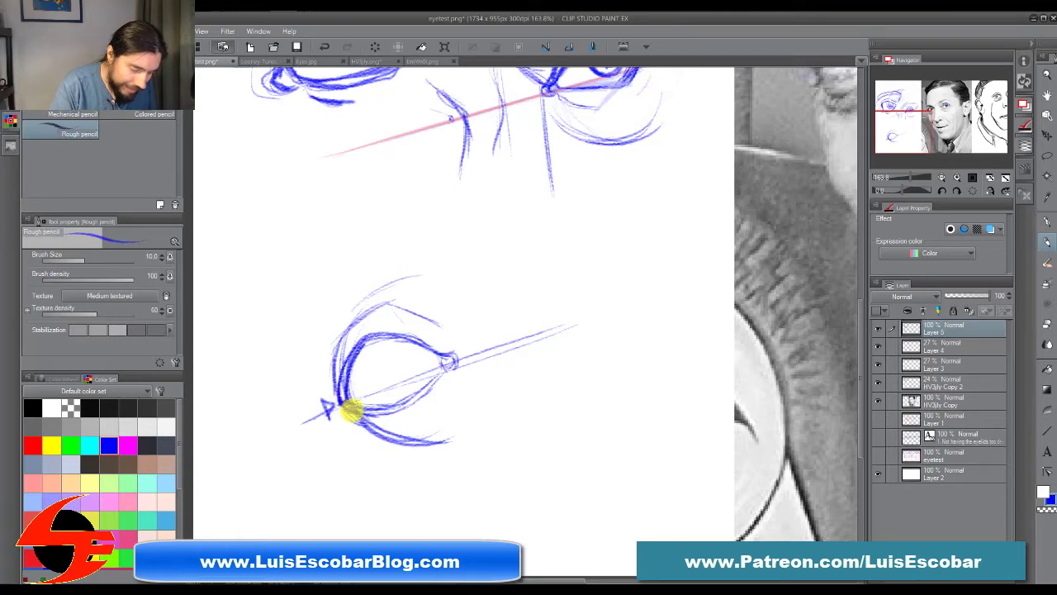
Step: Sketch side-view lid studies above the far-eye study: a double chevron and a curved eyeball wrapped by thick upper and lower lids
{"action": "mouse_move", "coordinate": [255, 174]}
{"action": "left_mouse_down"}
{"action": "mouse_move", "coordinate": [234, 212]}
{"action": "mouse_move", "coordinate": [253, 238]}
{"action": "left_mouse_up"}
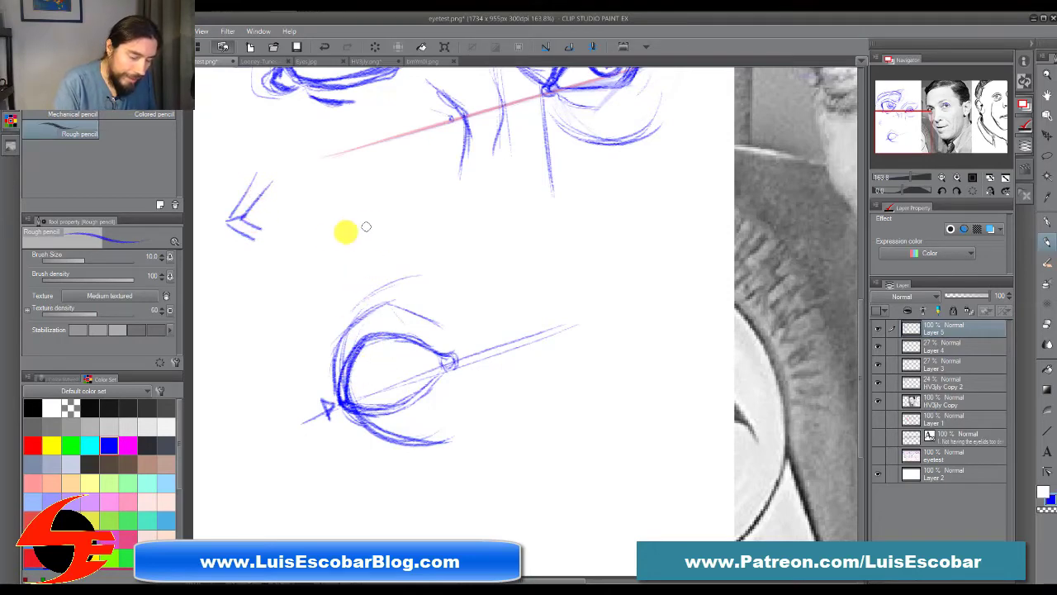
{"action": "left_click_drag", "start_coordinate": [324, 192], "coordinate": [333, 281]}
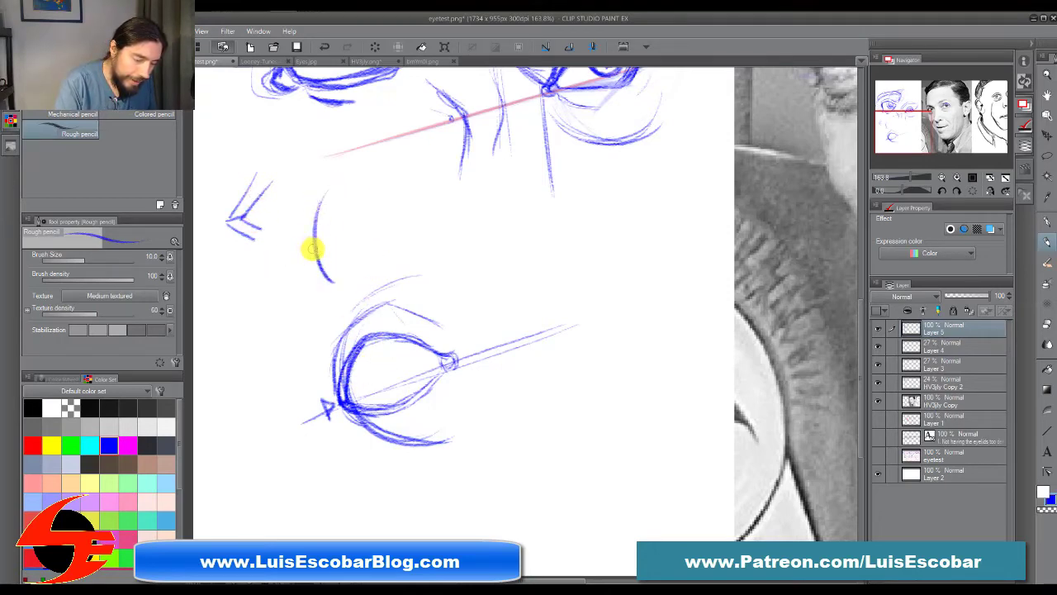
{"action": "left_click_drag", "start_coordinate": [350, 201], "coordinate": [305, 232]}
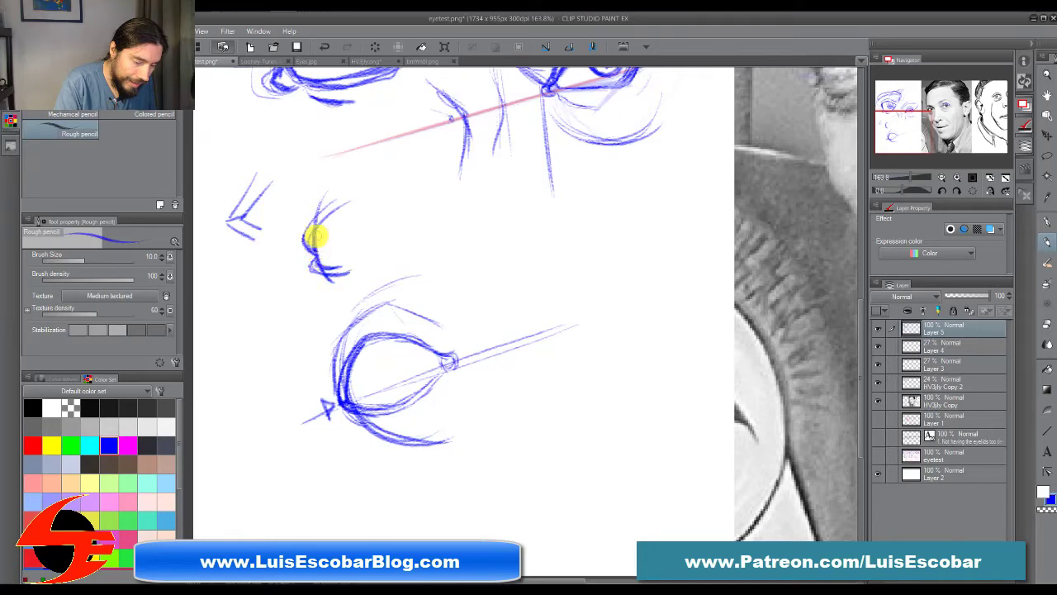
{"action": "mouse_move", "coordinate": [327, 269]}
{"action": "left_mouse_down"}
{"action": "mouse_move", "coordinate": [349, 269]}
{"action": "mouse_move", "coordinate": [314, 268]}
{"action": "mouse_move", "coordinate": [323, 284]}
{"action": "left_mouse_up"}
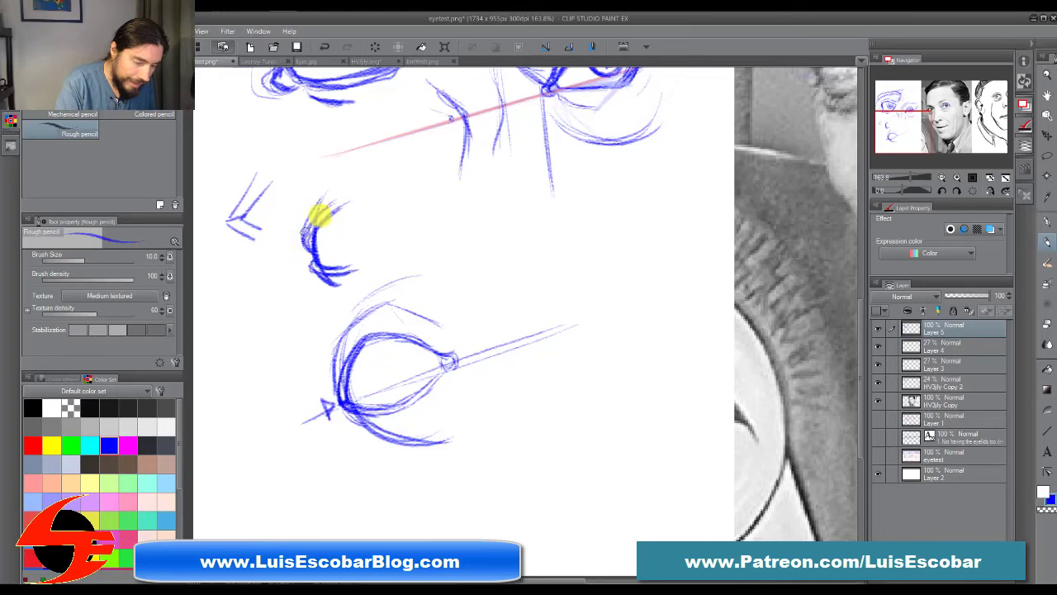
{"action": "mouse_move", "coordinate": [304, 245]}
{"action": "left_mouse_down"}
{"action": "mouse_move", "coordinate": [331, 215]}
{"action": "mouse_move", "coordinate": [307, 235]}
{"action": "mouse_move", "coordinate": [318, 205]}
{"action": "mouse_move", "coordinate": [311, 245]}
{"action": "mouse_move", "coordinate": [310, 227]}
{"action": "mouse_move", "coordinate": [306, 237]}
{"action": "mouse_move", "coordinate": [358, 200]}
{"action": "mouse_move", "coordinate": [319, 225]}
{"action": "mouse_move", "coordinate": [352, 242]}
{"action": "mouse_move", "coordinate": [325, 267]}
{"action": "mouse_move", "coordinate": [372, 239]}
{"action": "left_mouse_up"}
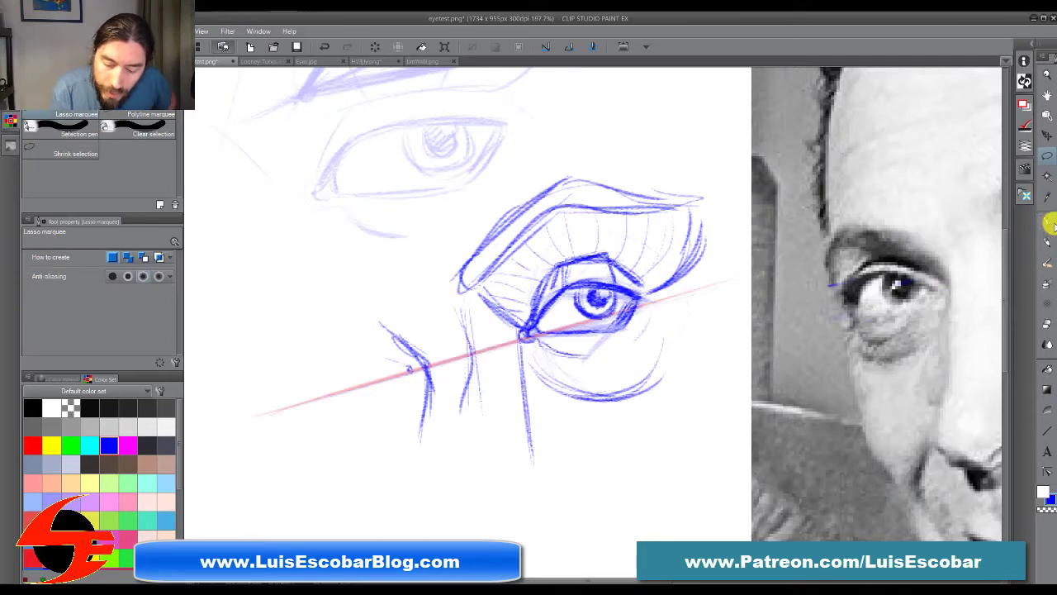
Step: Draw the far eye with the Rough pencil on the red guideline, giving it an upper lid, angled outer side plane and lower lid
{"action": "left_click", "coordinate": [1047, 242]}
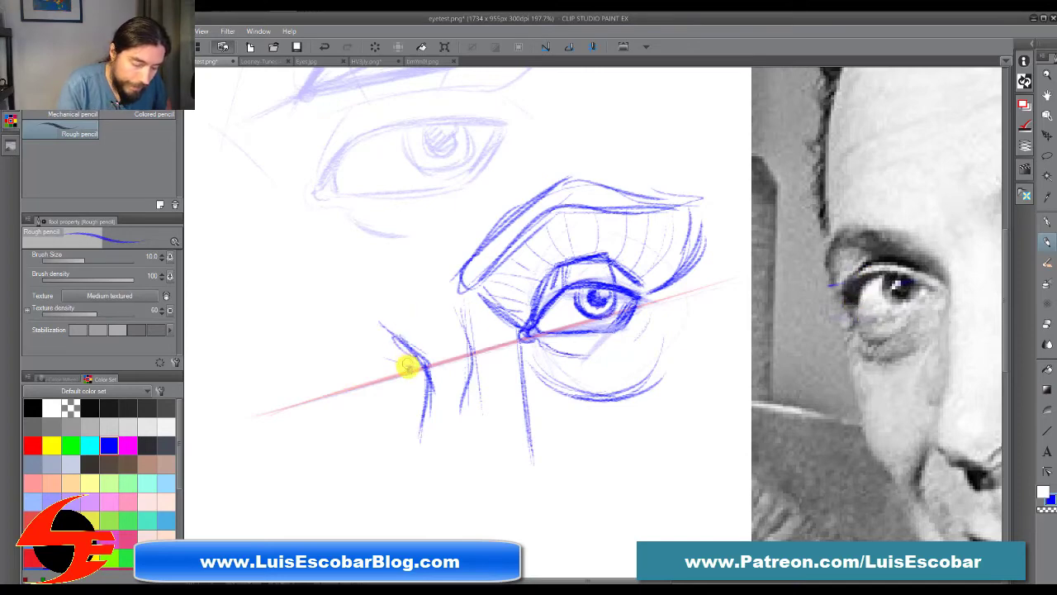
{"action": "mouse_move", "coordinate": [411, 369]}
{"action": "left_mouse_down"}
{"action": "mouse_move", "coordinate": [351, 365]}
{"action": "mouse_move", "coordinate": [388, 354]}
{"action": "mouse_move", "coordinate": [332, 397]}
{"action": "left_mouse_up"}
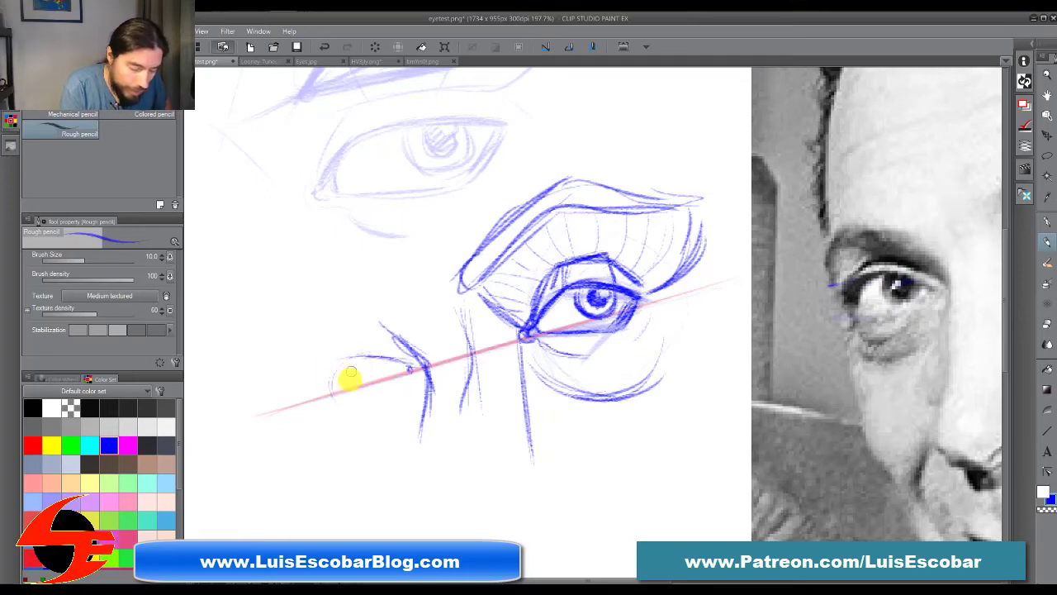
{"action": "left_click_drag", "start_coordinate": [341, 358], "coordinate": [326, 391]}
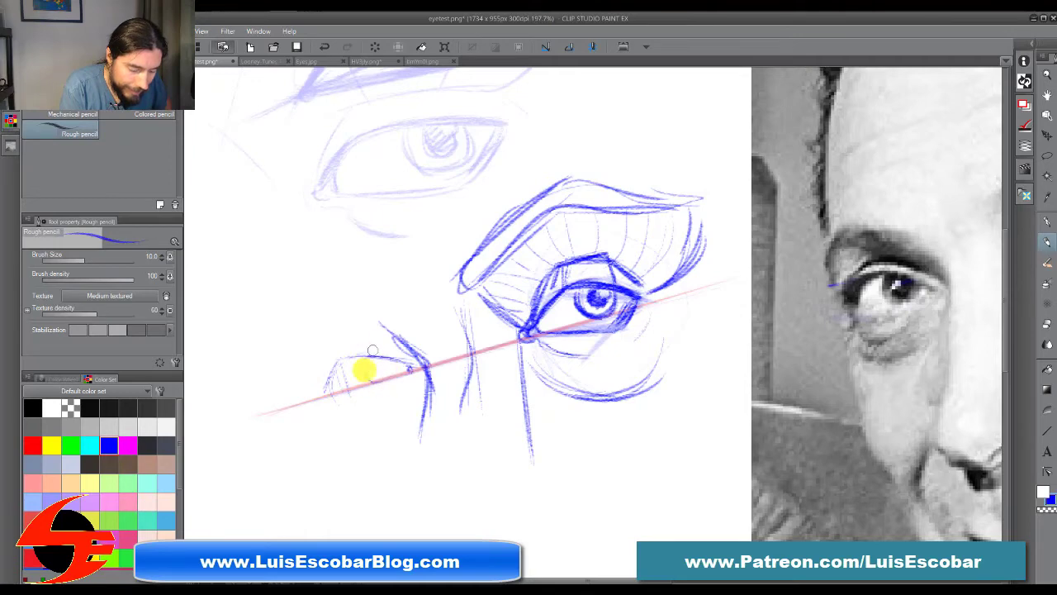
{"action": "mouse_move", "coordinate": [328, 364]}
{"action": "left_mouse_down"}
{"action": "mouse_move", "coordinate": [407, 365]}
{"action": "mouse_move", "coordinate": [322, 403]}
{"action": "mouse_move", "coordinate": [381, 396]}
{"action": "left_mouse_up"}
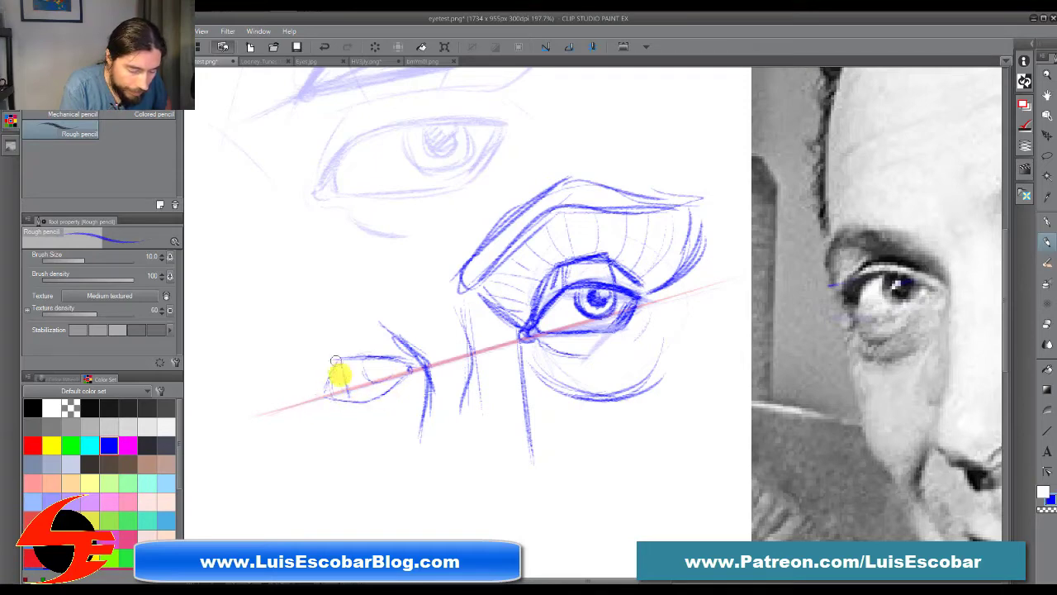
Step: Strengthen the far eye's outer side plane and round its outer corner into the upper lid
{"action": "left_click_drag", "start_coordinate": [341, 362], "coordinate": [351, 403]}
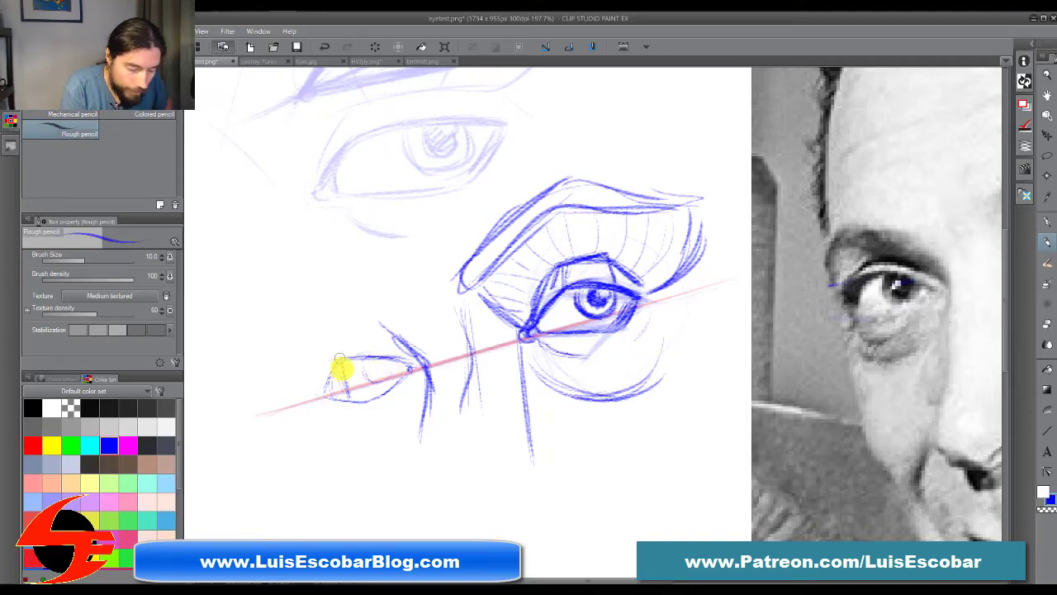
{"action": "left_click_drag", "start_coordinate": [341, 360], "coordinate": [328, 395]}
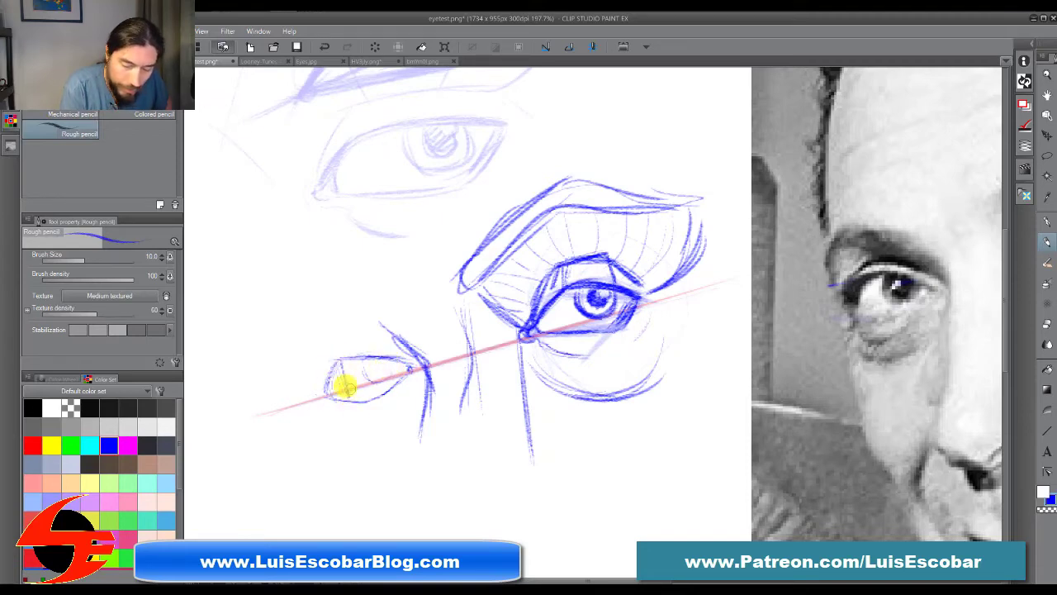
{"action": "mouse_move", "coordinate": [341, 360]}
{"action": "left_mouse_down"}
{"action": "mouse_move", "coordinate": [330, 392]}
{"action": "mouse_move", "coordinate": [356, 359]}
{"action": "mouse_move", "coordinate": [388, 358]}
{"action": "left_mouse_up"}
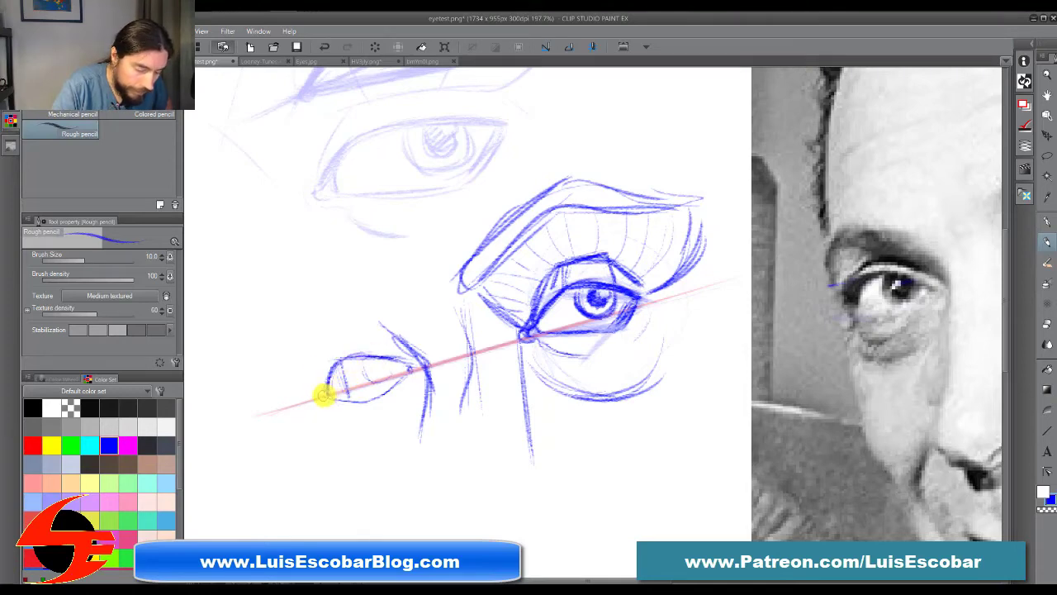
{"action": "left_click_drag", "start_coordinate": [322, 386], "coordinate": [339, 360]}
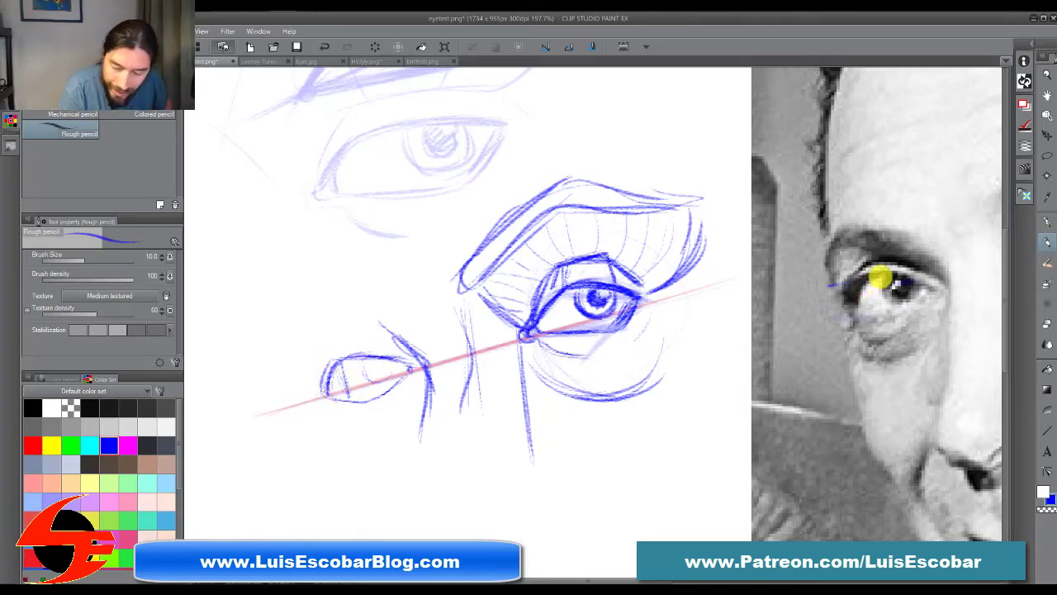
Step: Trace the far eye's upper lid over the photo, thickening the stroke at the outer corner
{"action": "mouse_move", "coordinate": [851, 306]}
{"action": "left_mouse_down"}
{"action": "mouse_move", "coordinate": [865, 273]}
{"action": "mouse_move", "coordinate": [876, 272]}
{"action": "mouse_move", "coordinate": [851, 306]}
{"action": "mouse_move", "coordinate": [859, 278]}
{"action": "mouse_move", "coordinate": [926, 287]}
{"action": "left_mouse_up"}
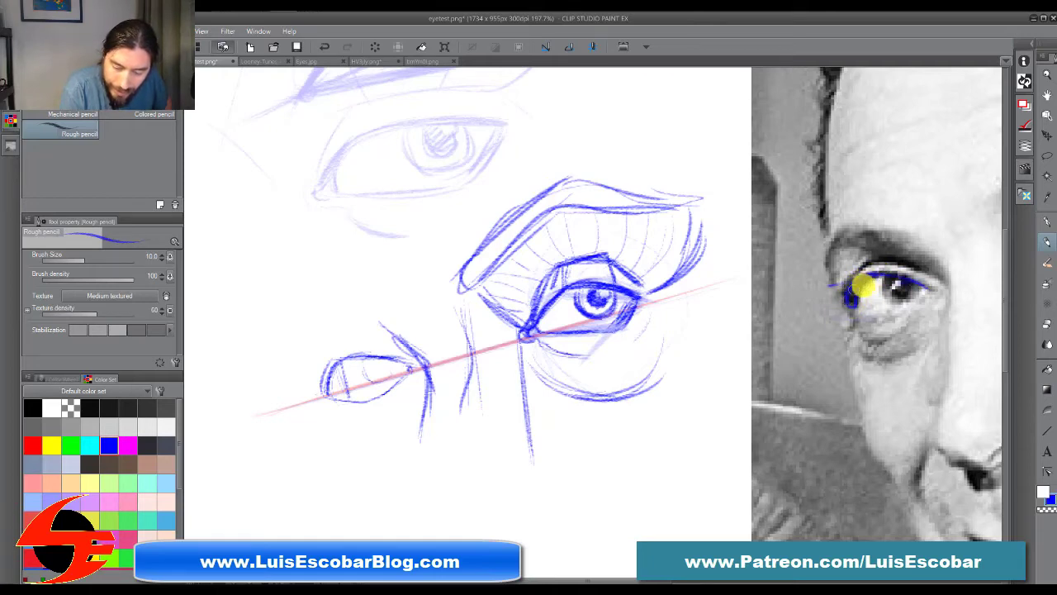
{"action": "mouse_move", "coordinate": [862, 286]}
{"action": "left_mouse_down"}
{"action": "mouse_move", "coordinate": [855, 303]}
{"action": "mouse_move", "coordinate": [854, 292]}
{"action": "left_mouse_up"}
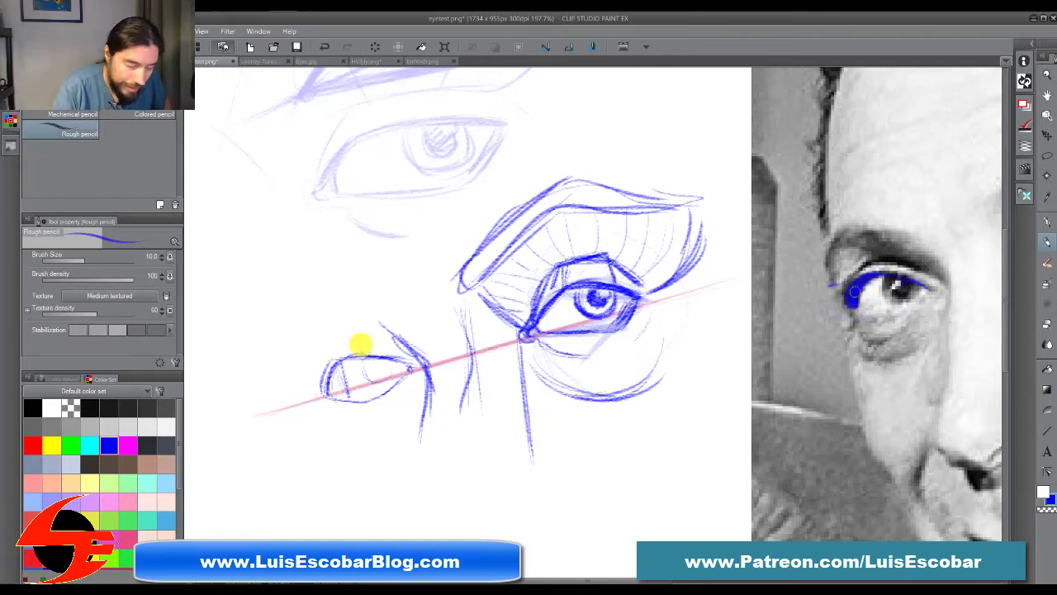
Step: Darken the sketched far eye's upper lid, add its iris and lid crease, and draw the bag beneath the lower lid
{"action": "mouse_move", "coordinate": [323, 389]}
{"action": "left_mouse_down"}
{"action": "mouse_move", "coordinate": [339, 353]}
{"action": "mouse_move", "coordinate": [324, 392]}
{"action": "mouse_move", "coordinate": [370, 347]}
{"action": "mouse_move", "coordinate": [337, 358]}
{"action": "mouse_move", "coordinate": [420, 364]}
{"action": "mouse_move", "coordinate": [341, 356]}
{"action": "mouse_move", "coordinate": [326, 394]}
{"action": "mouse_move", "coordinate": [325, 355]}
{"action": "mouse_move", "coordinate": [339, 384]}
{"action": "mouse_move", "coordinate": [325, 389]}
{"action": "mouse_move", "coordinate": [342, 345]}
{"action": "mouse_move", "coordinate": [319, 395]}
{"action": "mouse_move", "coordinate": [337, 324]}
{"action": "mouse_move", "coordinate": [350, 322]}
{"action": "mouse_move", "coordinate": [355, 339]}
{"action": "mouse_move", "coordinate": [318, 354]}
{"action": "mouse_move", "coordinate": [368, 333]}
{"action": "mouse_move", "coordinate": [350, 337]}
{"action": "mouse_move", "coordinate": [419, 354]}
{"action": "mouse_move", "coordinate": [414, 339]}
{"action": "mouse_move", "coordinate": [351, 336]}
{"action": "mouse_move", "coordinate": [383, 381]}
{"action": "mouse_move", "coordinate": [406, 364]}
{"action": "left_mouse_up"}
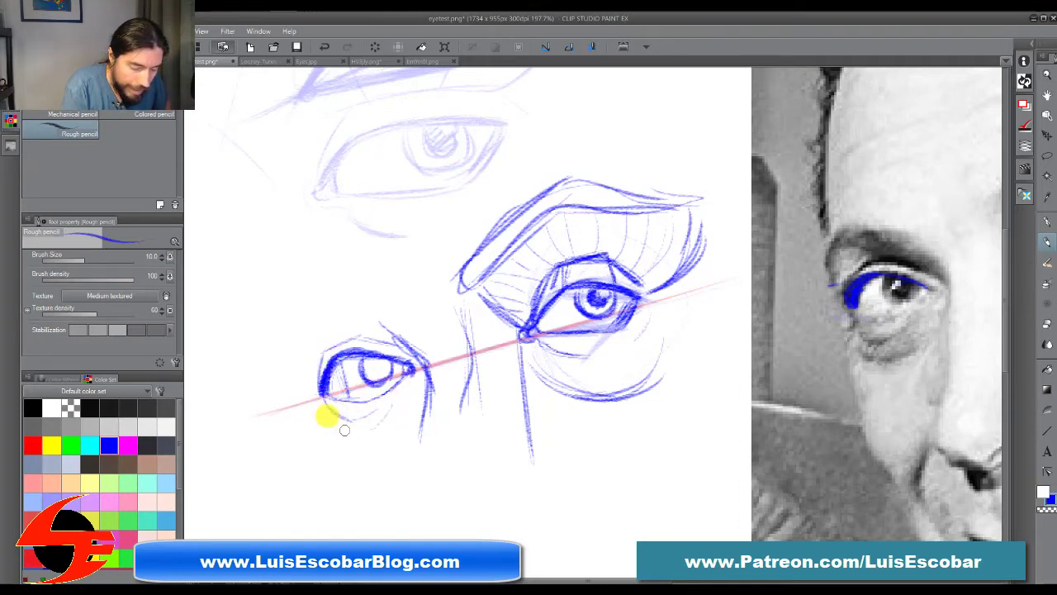
{"action": "left_click_drag", "start_coordinate": [328, 418], "coordinate": [401, 427]}
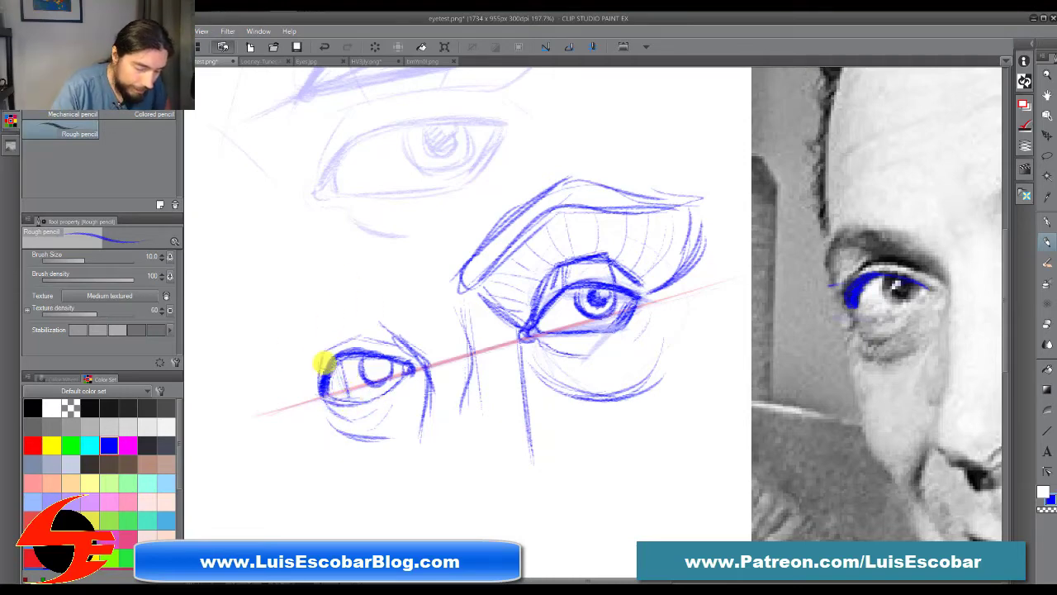
{"action": "left_click_drag", "start_coordinate": [313, 394], "coordinate": [372, 400]}
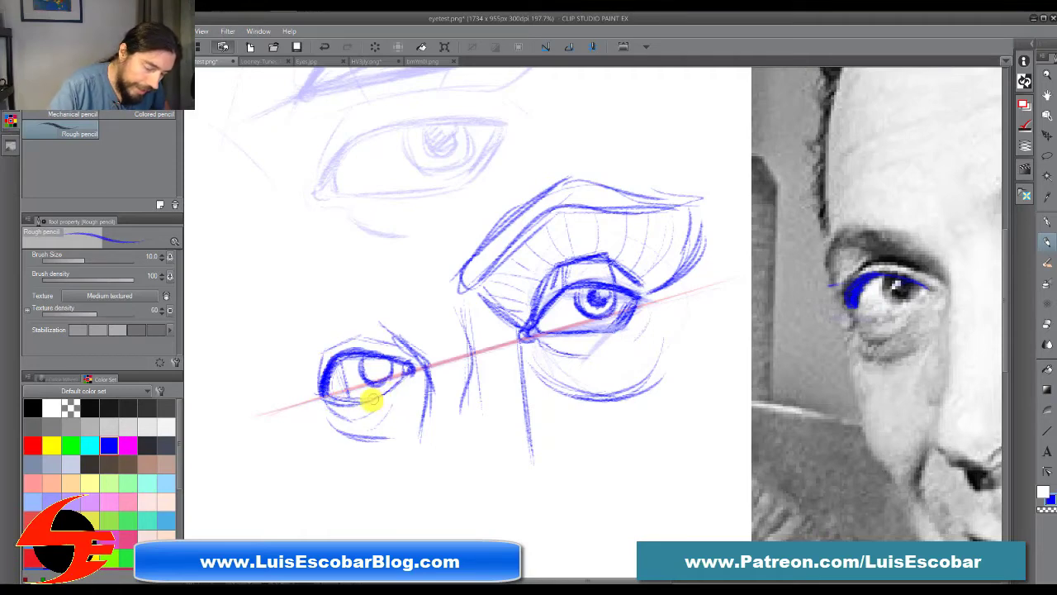
Step: Draw the far eye's outer socket line rising from the outer corner, and arc the brow ridge over to the nose bridge
{"action": "left_click_drag", "start_coordinate": [302, 379], "coordinate": [401, 400]}
{"action": "left_click_drag", "start_coordinate": [304, 379], "coordinate": [371, 421]}
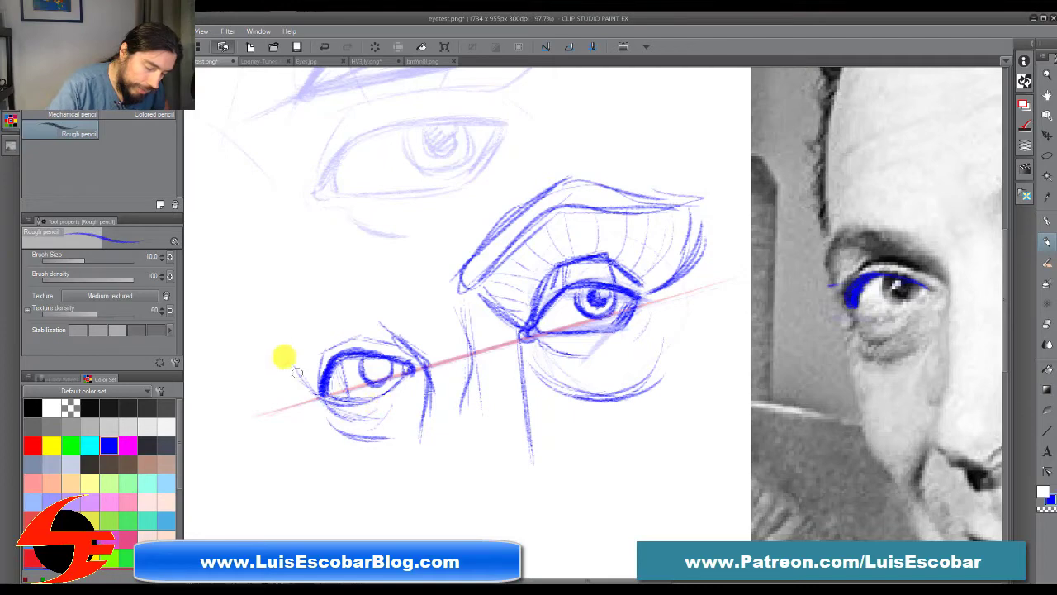
{"action": "left_click_drag", "start_coordinate": [297, 373], "coordinate": [382, 402]}
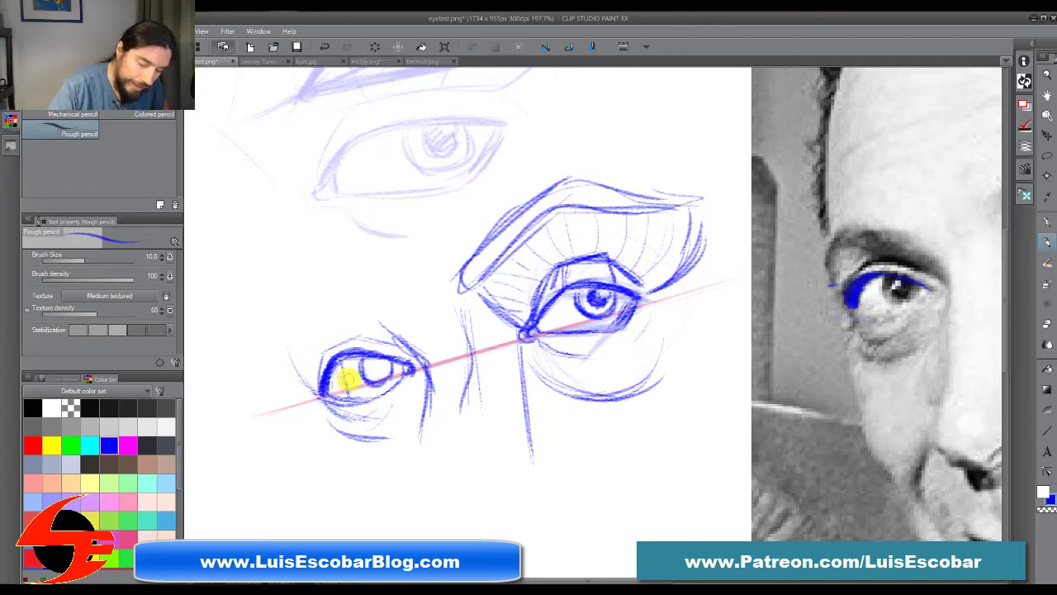
{"action": "left_click_drag", "start_coordinate": [331, 424], "coordinate": [394, 440]}
{"action": "left_click_drag", "start_coordinate": [307, 387], "coordinate": [273, 299]}
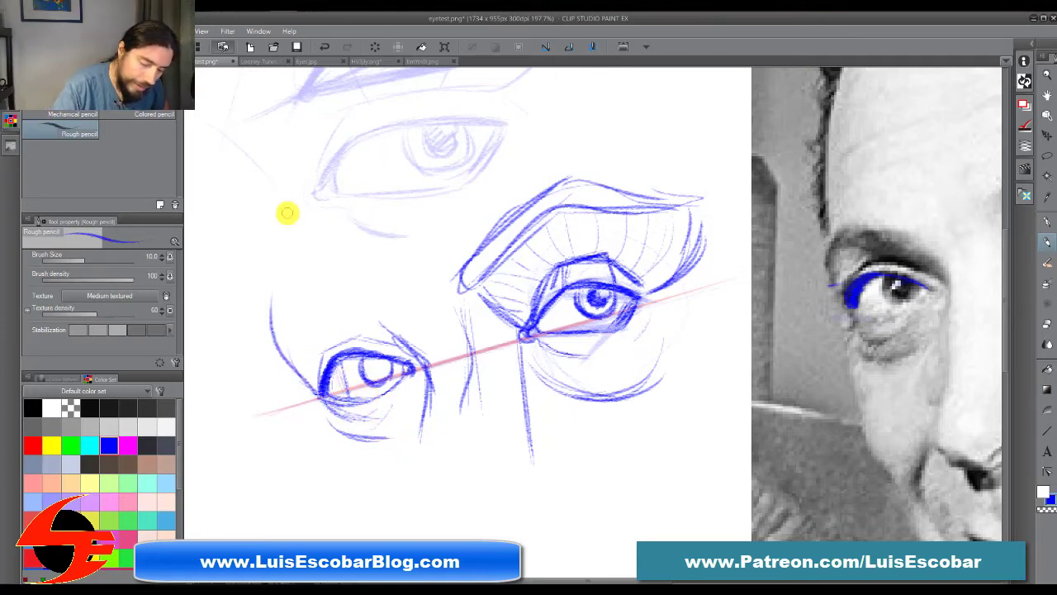
{"action": "left_click_drag", "start_coordinate": [413, 354], "coordinate": [278, 311]}
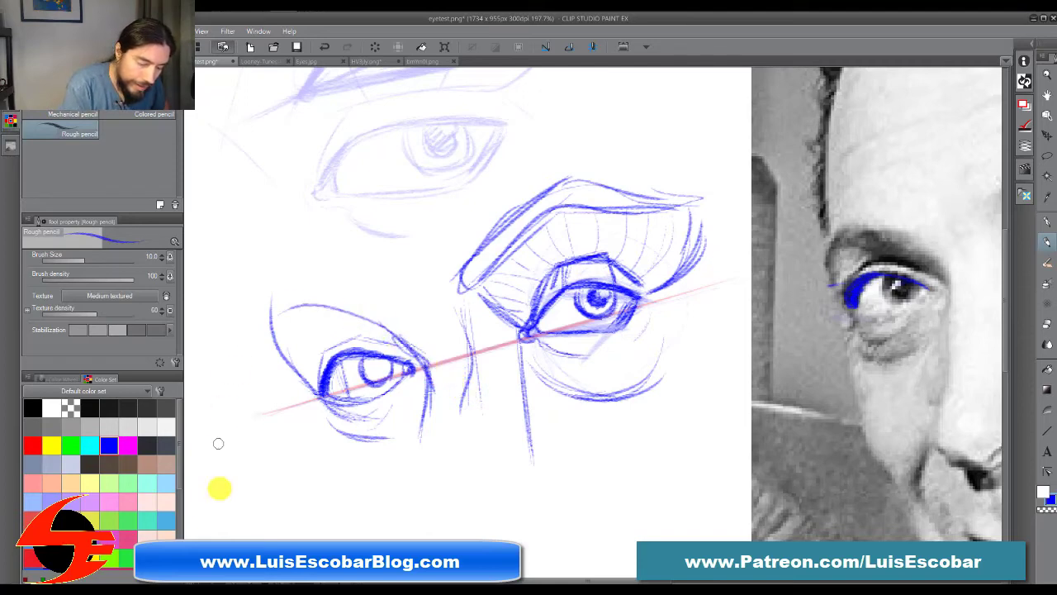
{"action": "mouse_move", "coordinate": [318, 392]}
{"action": "left_mouse_down"}
{"action": "mouse_move", "coordinate": [278, 302]}
{"action": "mouse_move", "coordinate": [300, 286]}
{"action": "left_mouse_up"}
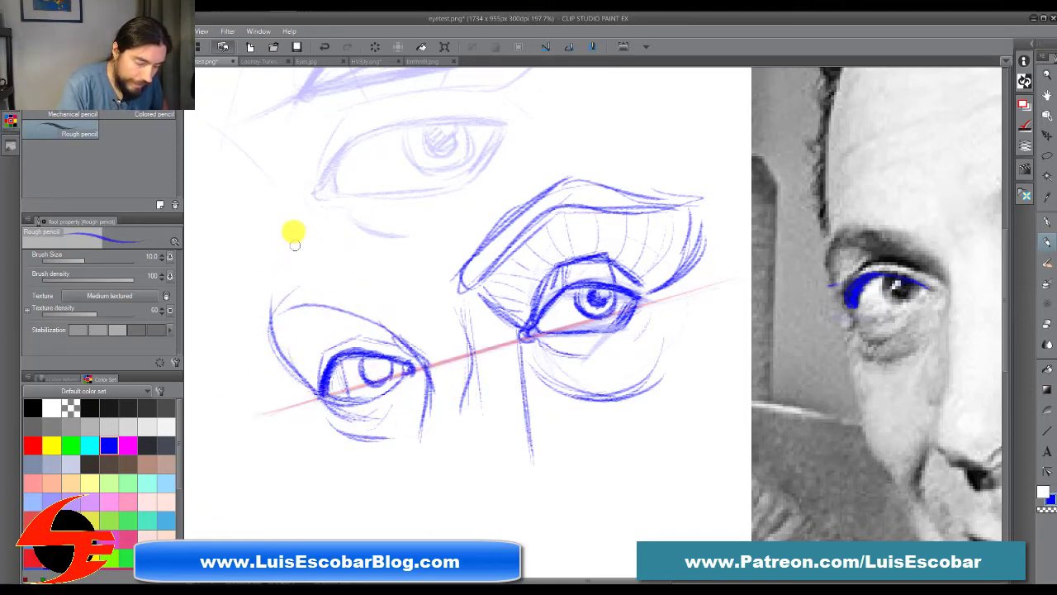
{"action": "left_click_drag", "start_coordinate": [321, 393], "coordinate": [347, 353]}
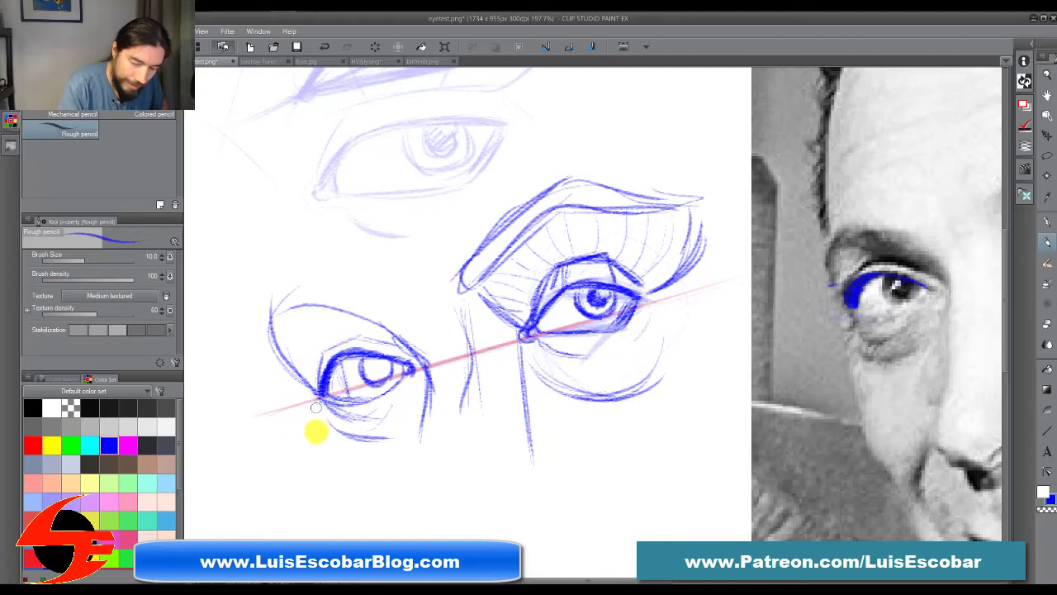
Step: Draw the far cheek contour curving down from the outer eye corner and the forehead contour rising above the brow
{"action": "left_click_drag", "start_coordinate": [315, 398], "coordinate": [335, 502]}
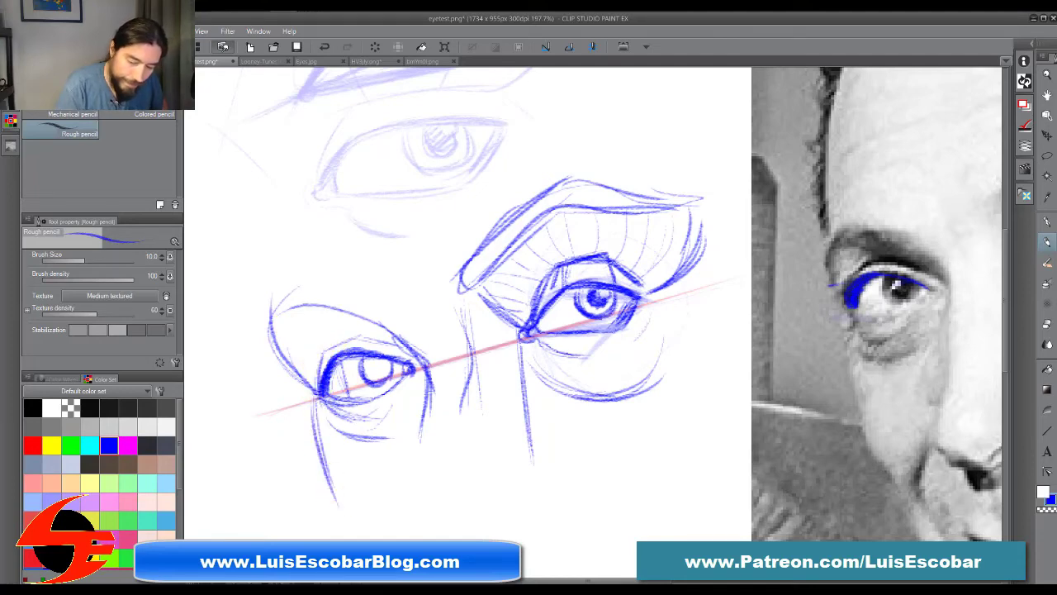
{"action": "mouse_move", "coordinate": [316, 403]}
{"action": "left_mouse_down"}
{"action": "mouse_move", "coordinate": [325, 482]}
{"action": "mouse_move", "coordinate": [386, 533]}
{"action": "left_mouse_up"}
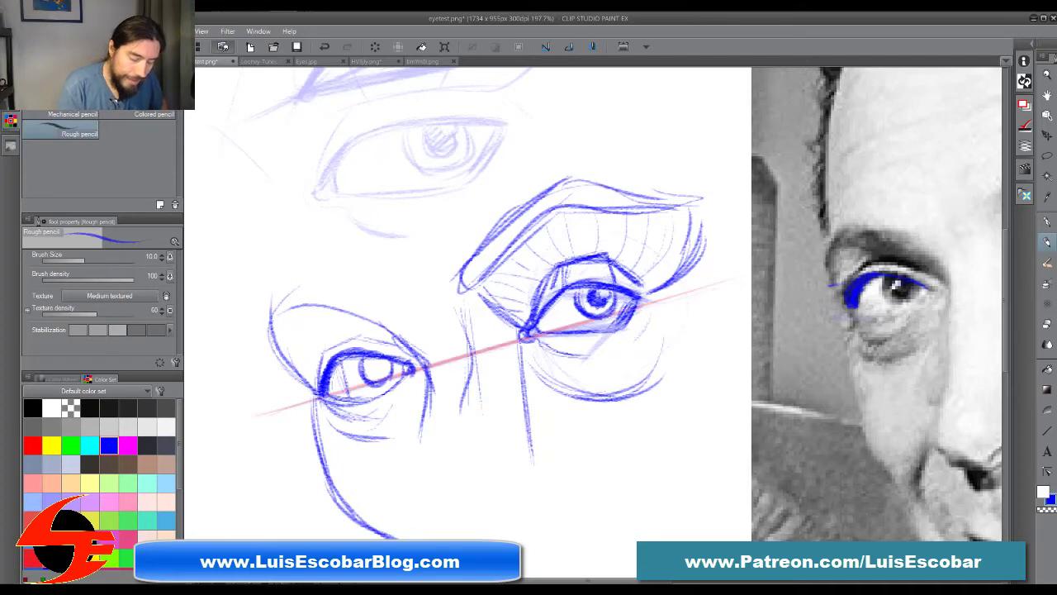
{"action": "mouse_move", "coordinate": [294, 376]}
{"action": "left_mouse_down"}
{"action": "mouse_move", "coordinate": [240, 262]}
{"action": "mouse_move", "coordinate": [294, 233]}
{"action": "left_mouse_up"}
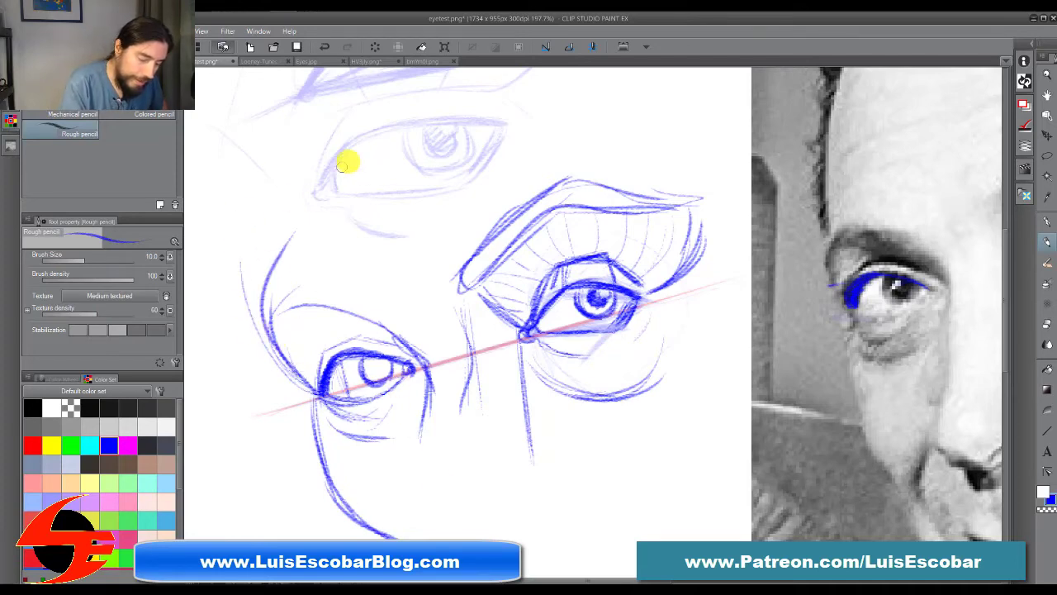
{"action": "mouse_move", "coordinate": [321, 353]}
{"action": "left_mouse_down"}
{"action": "mouse_move", "coordinate": [317, 425]}
{"action": "mouse_move", "coordinate": [353, 541]}
{"action": "left_mouse_up"}
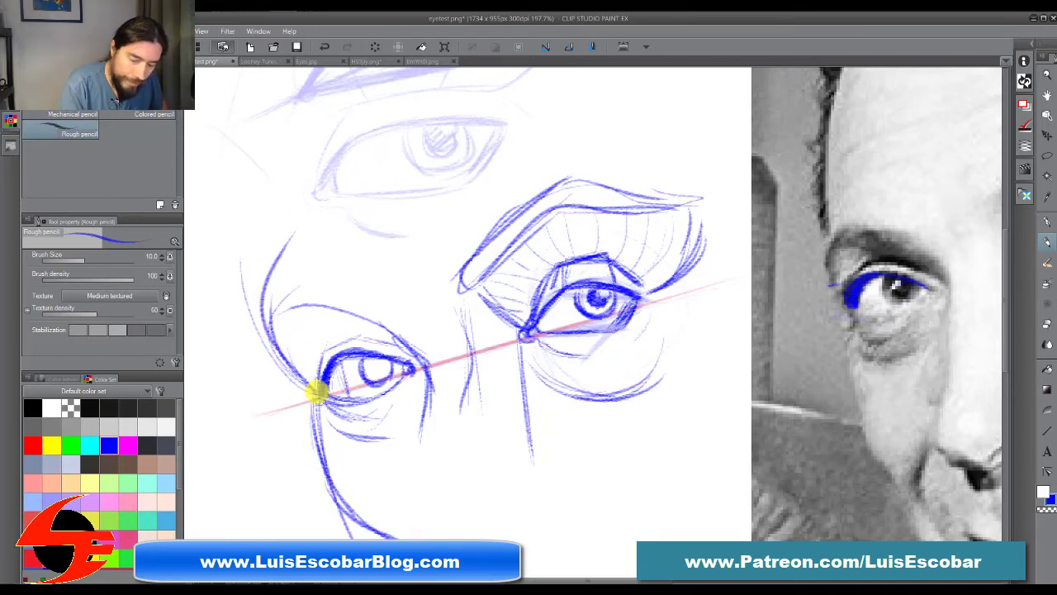
{"action": "left_click_drag", "start_coordinate": [305, 386], "coordinate": [326, 494]}
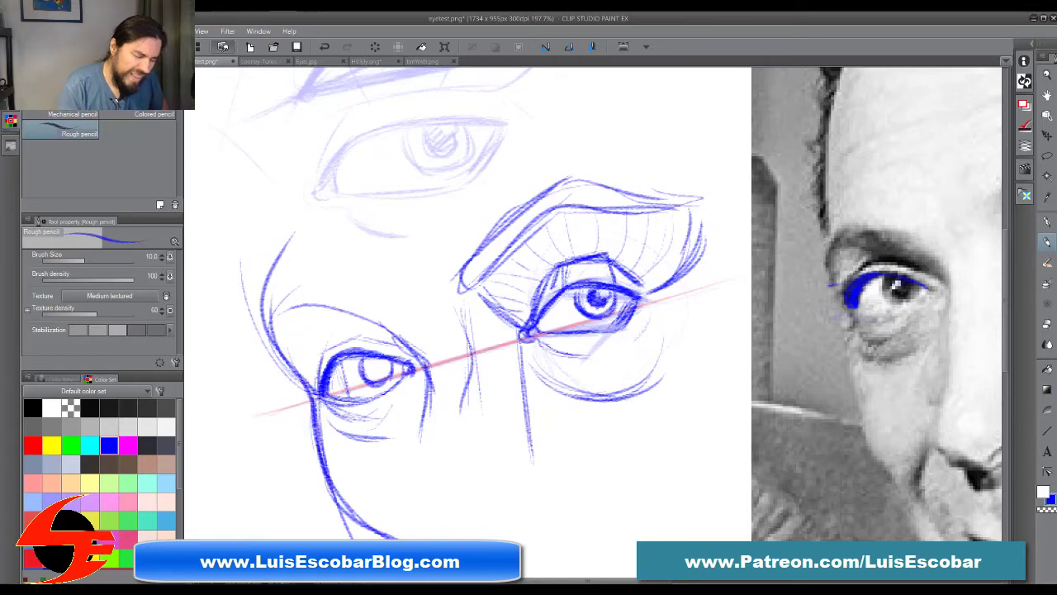
Step: Thicken the far eye's upper lid crease, build up the eyebrow along the brow arc, and fill in the pupil
{"action": "left_click_drag", "start_coordinate": [360, 352], "coordinate": [336, 359]}
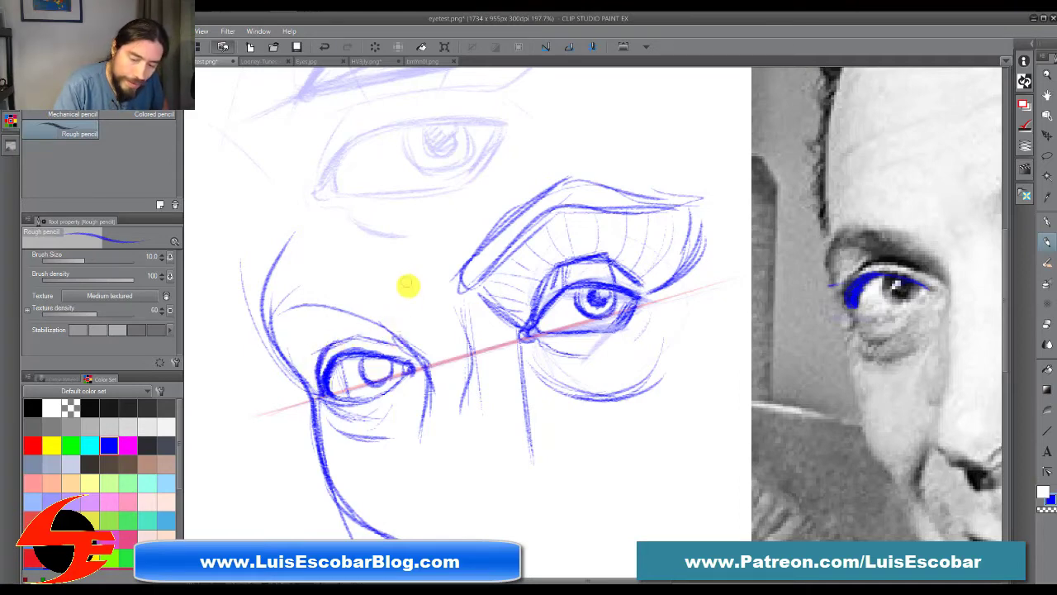
{"action": "left_click_drag", "start_coordinate": [269, 337], "coordinate": [311, 340]}
{"action": "mouse_move", "coordinate": [283, 317]}
{"action": "left_mouse_down"}
{"action": "mouse_move", "coordinate": [324, 338]}
{"action": "mouse_move", "coordinate": [285, 332]}
{"action": "mouse_move", "coordinate": [330, 314]}
{"action": "mouse_move", "coordinate": [358, 330]}
{"action": "mouse_move", "coordinate": [283, 307]}
{"action": "mouse_move", "coordinate": [293, 298]}
{"action": "mouse_move", "coordinate": [403, 339]}
{"action": "left_mouse_up"}
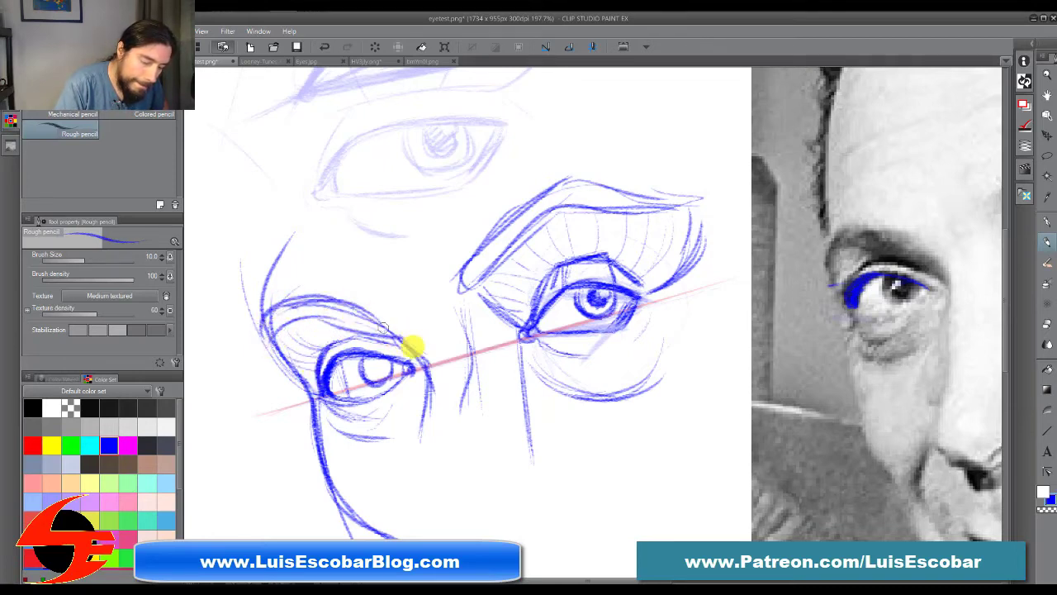
{"action": "mouse_move", "coordinate": [263, 316]}
{"action": "left_mouse_down"}
{"action": "mouse_move", "coordinate": [306, 365]}
{"action": "mouse_move", "coordinate": [321, 312]}
{"action": "mouse_move", "coordinate": [279, 302]}
{"action": "mouse_move", "coordinate": [349, 318]}
{"action": "left_mouse_up"}
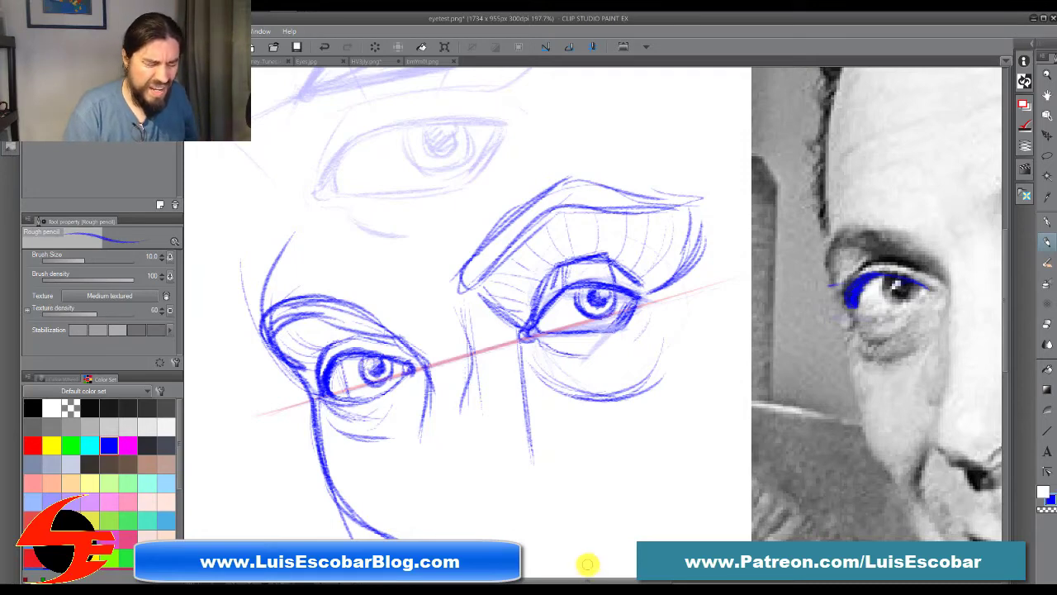
Step: Darken the far eye's lower lid near the outer corner
{"action": "left_click_drag", "start_coordinate": [632, 445], "coordinate": [589, 436]}
{"action": "left_click_drag", "start_coordinate": [300, 390], "coordinate": [338, 385]}
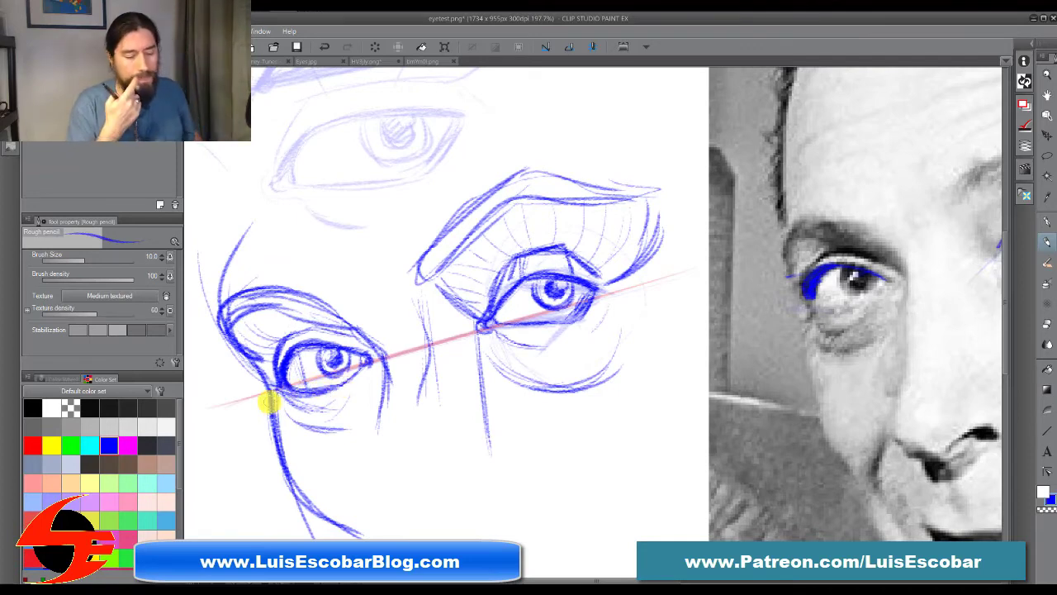
{"action": "left_click_drag", "start_coordinate": [282, 385], "coordinate": [340, 387]}
Step: Sketch a steeply tilted guideline in the blank area below the pair of eyes
{"action": "left_click_drag", "start_coordinate": [584, 408], "coordinate": [513, 395]}
{"action": "mouse_move", "coordinate": [531, 432]}
{"action": "left_mouse_down"}
{"action": "mouse_move", "coordinate": [529, 446]}
{"action": "mouse_move", "coordinate": [488, 441]}
{"action": "mouse_move", "coordinate": [449, 292]}
{"action": "left_mouse_up"}
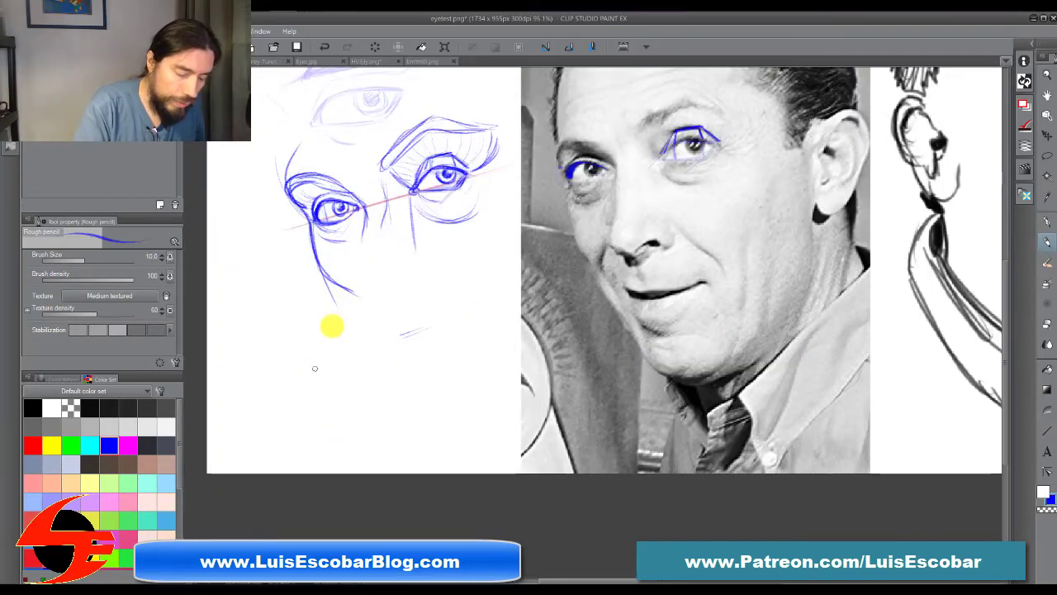
{"action": "left_click_drag", "start_coordinate": [303, 324], "coordinate": [314, 325]}
{"action": "left_click_drag", "start_coordinate": [380, 337], "coordinate": [293, 368]}
{"action": "left_click_drag", "start_coordinate": [240, 394], "coordinate": [401, 332]}
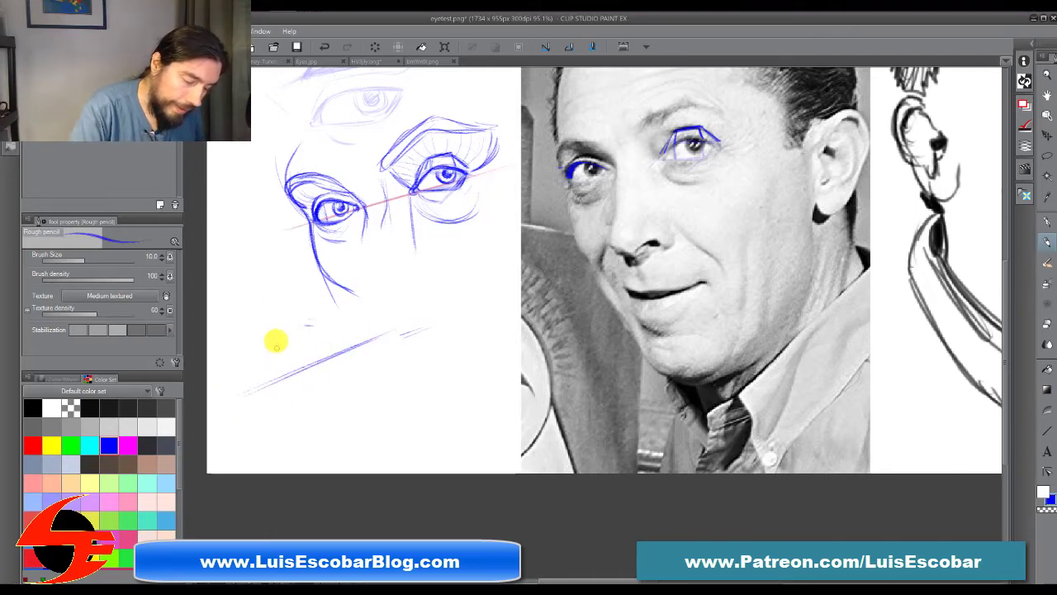
Step: Draw a second far eye on the new guideline, with a curved outer edge, angled lids and a narrow iris at the outer side
{"action": "left_click_drag", "start_coordinate": [271, 365], "coordinate": [312, 398]}
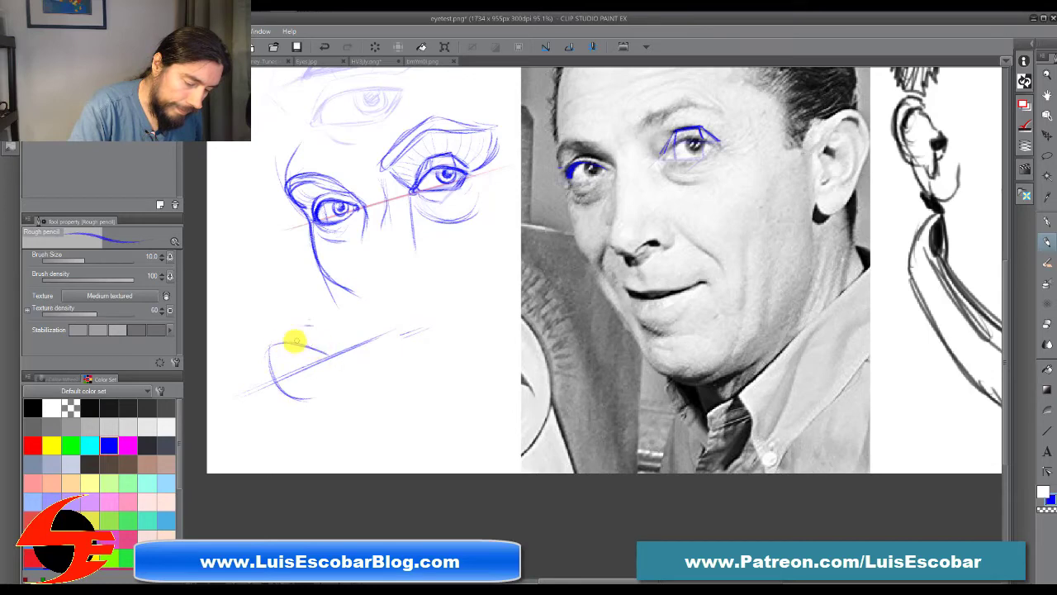
{"action": "left_click_drag", "start_coordinate": [327, 353], "coordinate": [294, 397]}
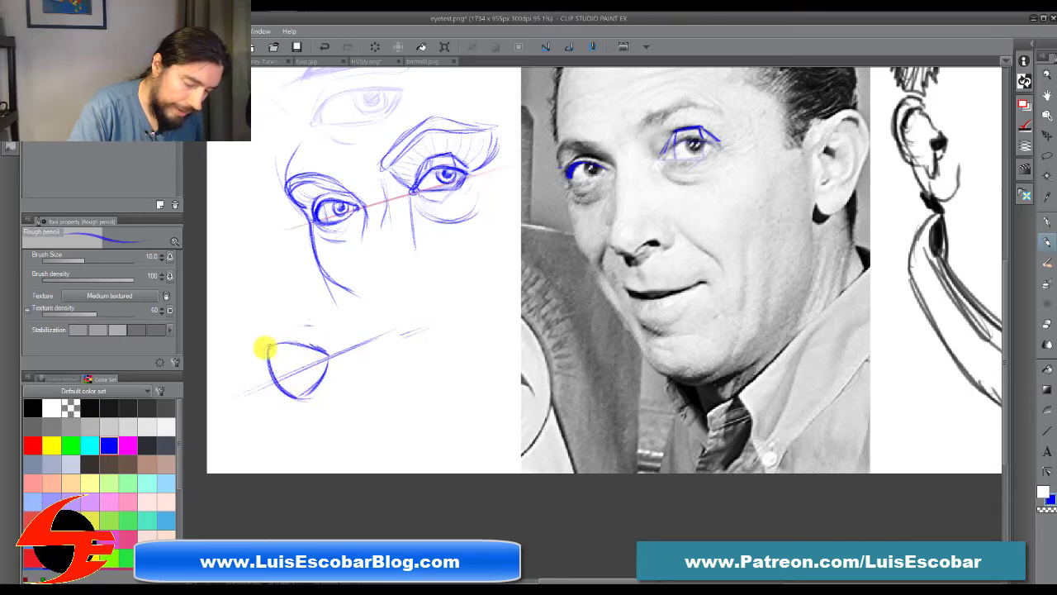
{"action": "mouse_move", "coordinate": [262, 349]}
{"action": "left_mouse_down"}
{"action": "mouse_move", "coordinate": [329, 359]}
{"action": "mouse_move", "coordinate": [272, 364]}
{"action": "left_mouse_up"}
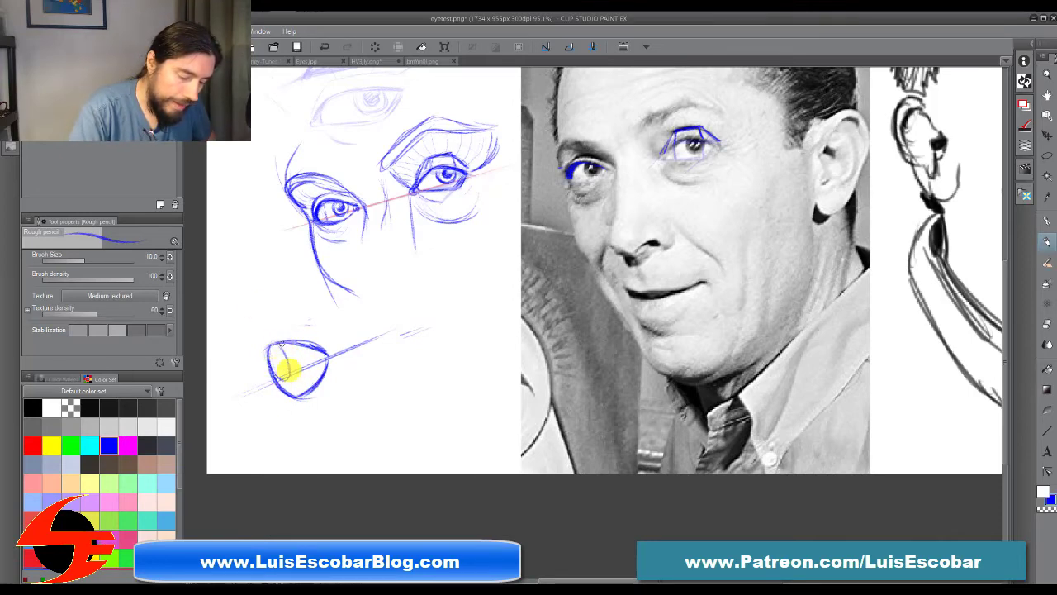
{"action": "left_click_drag", "start_coordinate": [289, 370], "coordinate": [281, 379]}
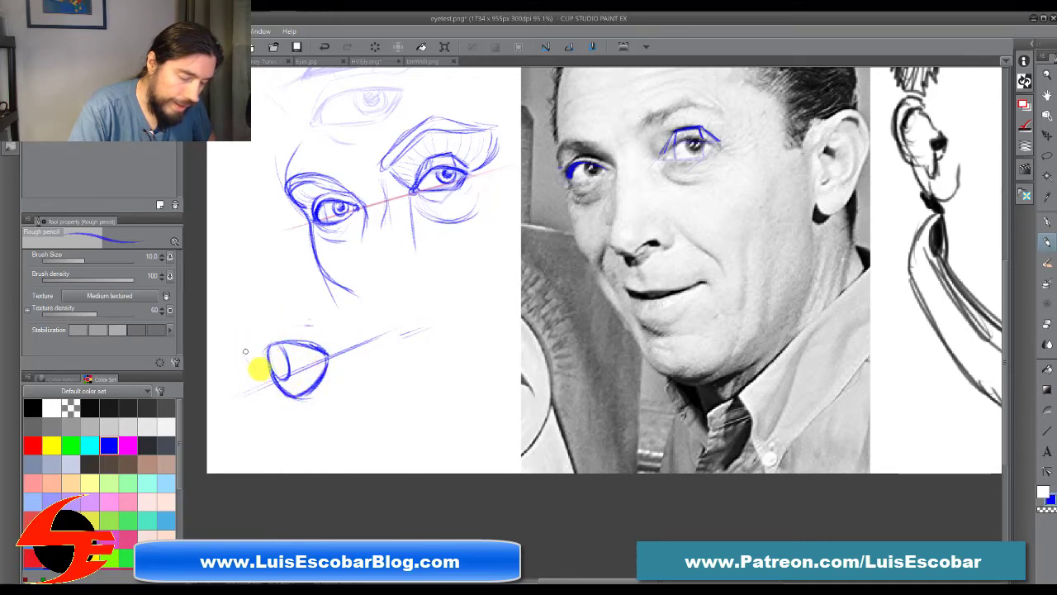
Step: Sketch the brow arc, socket and cheek contour around the lower far eye, plus a nose-side line beyond its inner corner
{"action": "mouse_move", "coordinate": [271, 387]}
{"action": "left_mouse_down"}
{"action": "mouse_move", "coordinate": [231, 345]}
{"action": "mouse_move", "coordinate": [328, 317]}
{"action": "left_mouse_up"}
{"action": "mouse_move", "coordinate": [273, 394]}
{"action": "left_mouse_down"}
{"action": "mouse_move", "coordinate": [294, 435]}
{"action": "mouse_move", "coordinate": [305, 426]}
{"action": "left_mouse_up"}
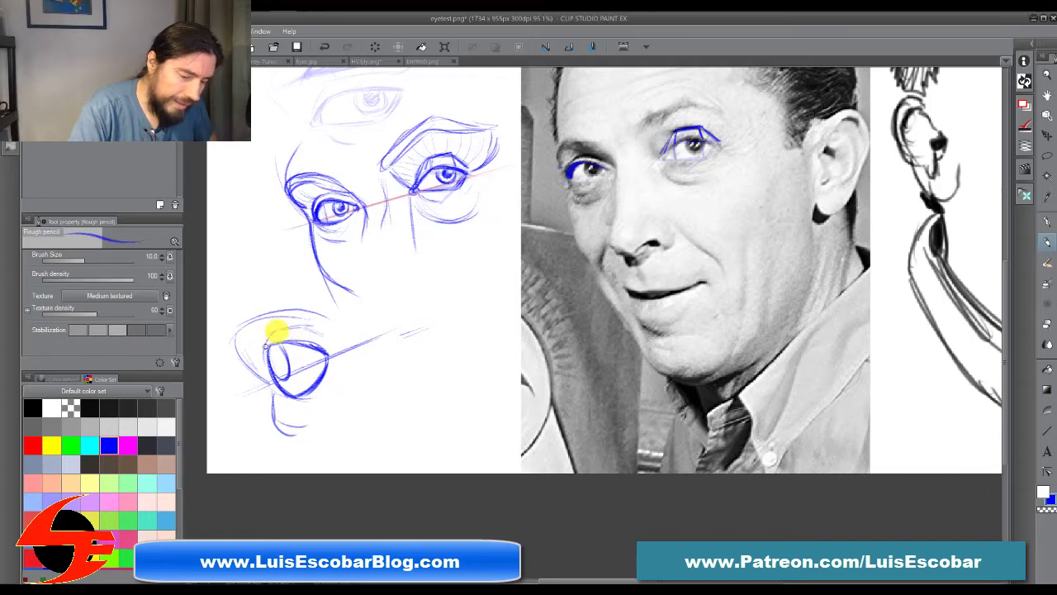
{"action": "mouse_move", "coordinate": [231, 279]}
{"action": "left_mouse_down"}
{"action": "mouse_move", "coordinate": [255, 373]}
{"action": "mouse_move", "coordinate": [283, 348]}
{"action": "mouse_move", "coordinate": [279, 379]}
{"action": "left_mouse_up"}
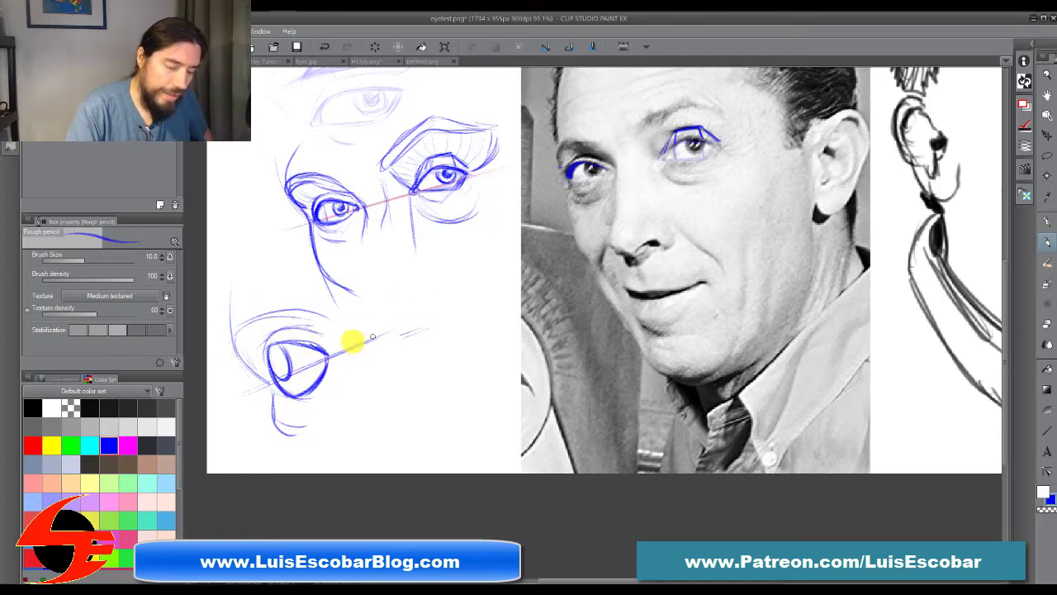
{"action": "left_click_drag", "start_coordinate": [347, 343], "coordinate": [348, 409]}
Step: Block in the matching near eye at the upper end of the tilted guideline as a four-sided shape with straight, angled planes
{"action": "mouse_move", "coordinate": [365, 294]}
{"action": "left_mouse_down"}
{"action": "mouse_move", "coordinate": [370, 351]}
{"action": "mouse_move", "coordinate": [406, 324]}
{"action": "left_mouse_up"}
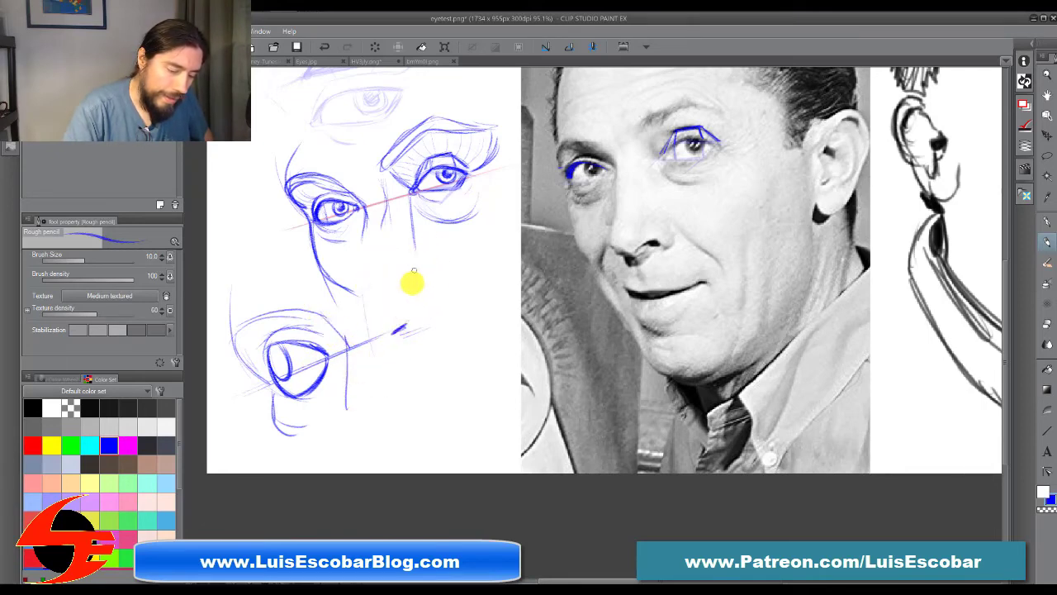
{"action": "left_click_drag", "start_coordinate": [404, 288], "coordinate": [405, 320]}
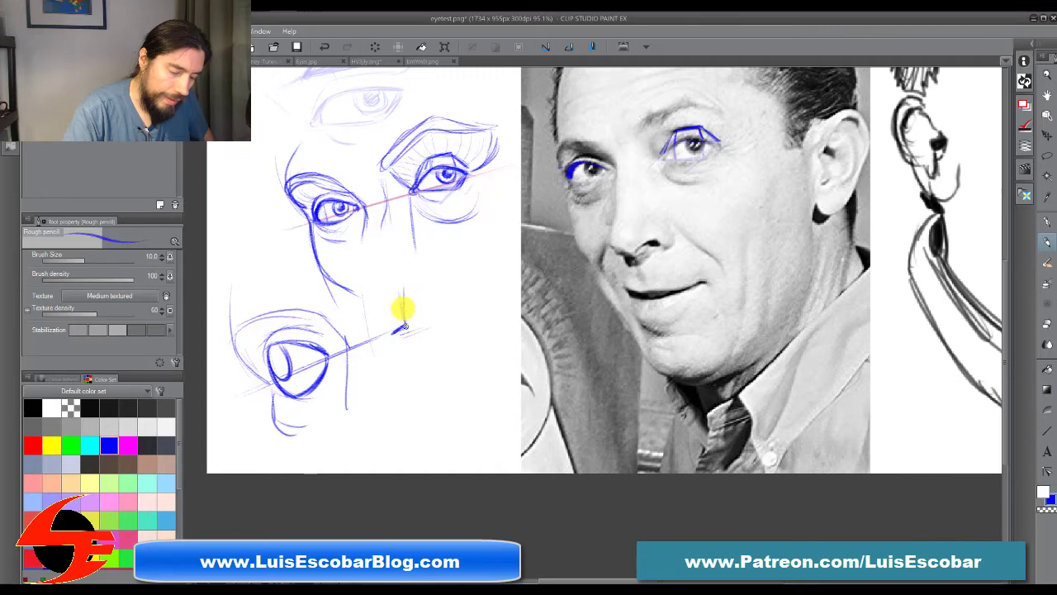
{"action": "left_click_drag", "start_coordinate": [401, 275], "coordinate": [481, 280]}
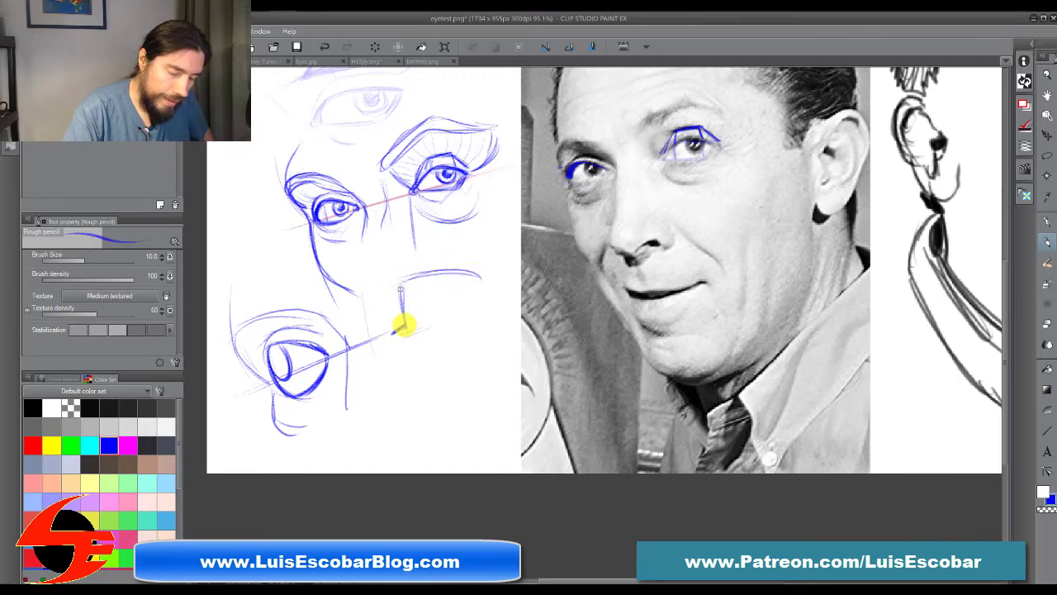
{"action": "left_click_drag", "start_coordinate": [408, 328], "coordinate": [456, 330]}
{"action": "left_click_drag", "start_coordinate": [476, 278], "coordinate": [458, 329]}
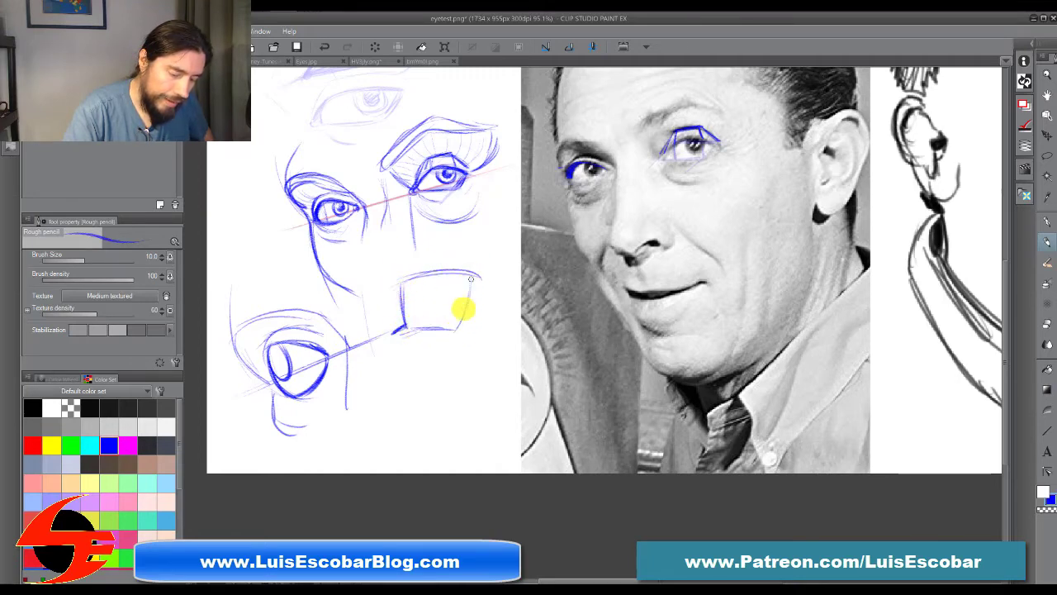
Step: Darken the new near eye's upper lid and inner edge, add a crease above it, and erase back the heavy lower outline
{"action": "left_click_drag", "start_coordinate": [408, 278], "coordinate": [478, 275]}
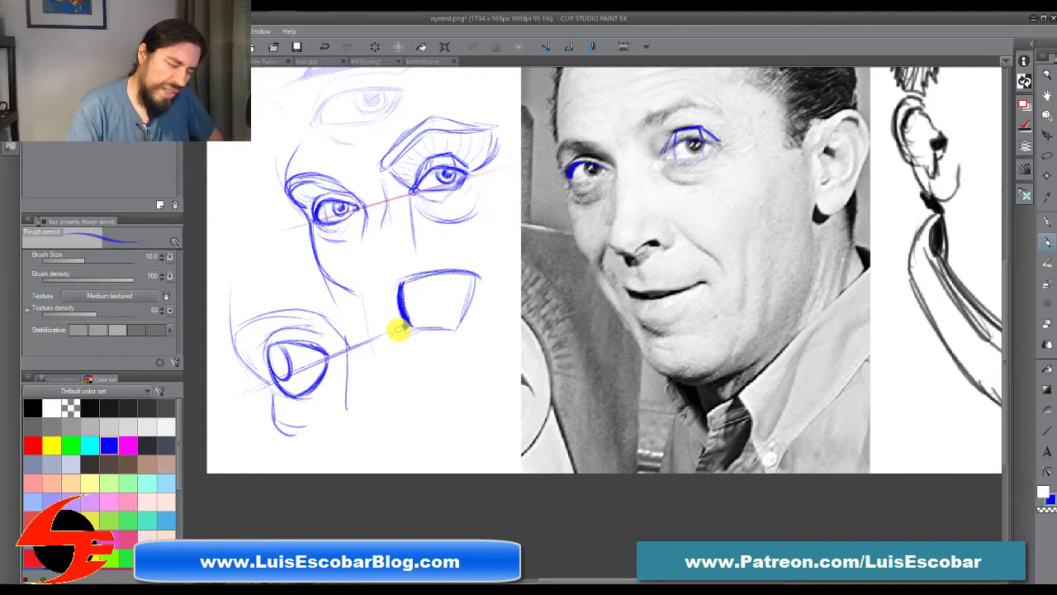
{"action": "mouse_move", "coordinate": [423, 335]}
{"action": "left_mouse_down"}
{"action": "mouse_move", "coordinate": [468, 285]}
{"action": "mouse_move", "coordinate": [427, 337]}
{"action": "mouse_move", "coordinate": [424, 273]}
{"action": "mouse_move", "coordinate": [401, 272]}
{"action": "mouse_move", "coordinate": [401, 293]}
{"action": "mouse_move", "coordinate": [408, 240]}
{"action": "left_mouse_up"}
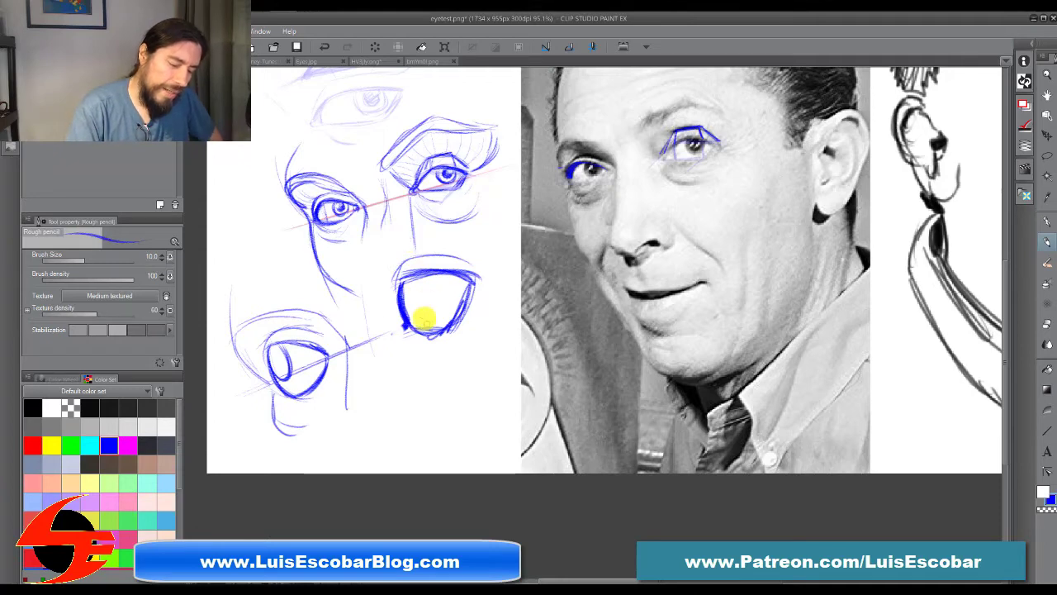
{"action": "mouse_move", "coordinate": [418, 342]}
{"action": "left_mouse_down"}
{"action": "mouse_move", "coordinate": [448, 332]}
{"action": "mouse_move", "coordinate": [473, 291]}
{"action": "left_mouse_up"}
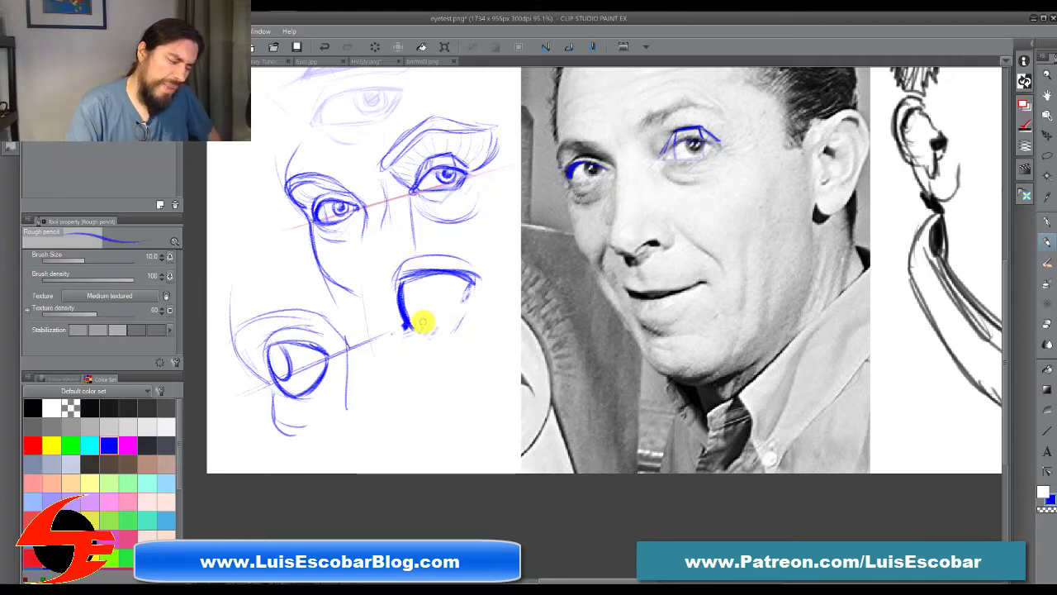
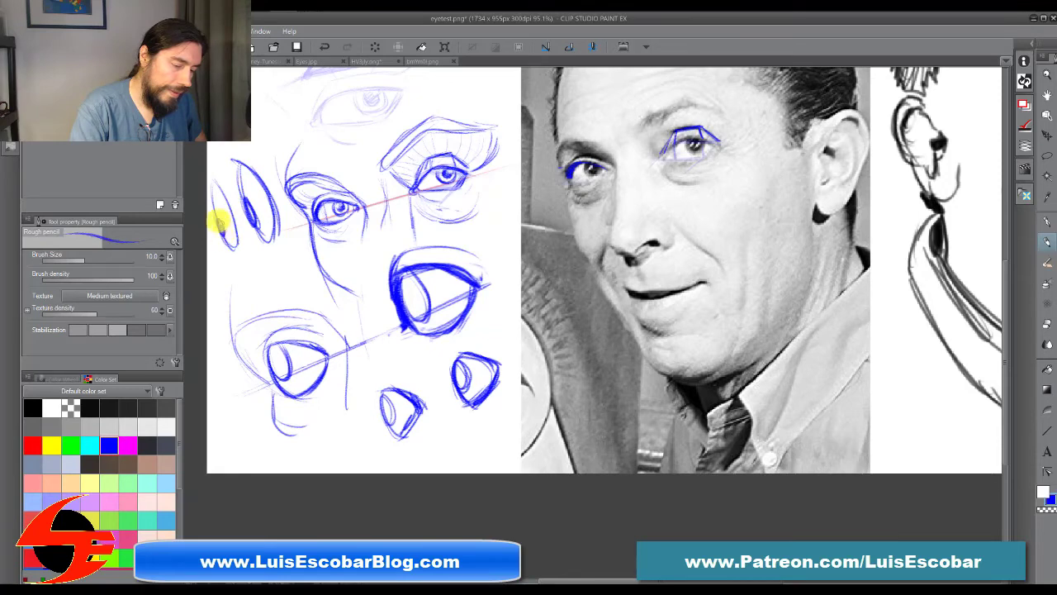
Step: Darken the narrow eye pair at the canvas's left edge and draw two small rounded eyes above the upper near eye's brow
{"action": "mouse_move", "coordinate": [218, 221]}
{"action": "left_mouse_down"}
{"action": "mouse_move", "coordinate": [211, 183]}
{"action": "mouse_move", "coordinate": [236, 237]}
{"action": "mouse_move", "coordinate": [211, 181]}
{"action": "mouse_move", "coordinate": [235, 244]}
{"action": "mouse_move", "coordinate": [251, 220]}
{"action": "mouse_move", "coordinate": [240, 169]}
{"action": "mouse_move", "coordinate": [266, 238]}
{"action": "mouse_move", "coordinate": [271, 193]}
{"action": "left_mouse_up"}
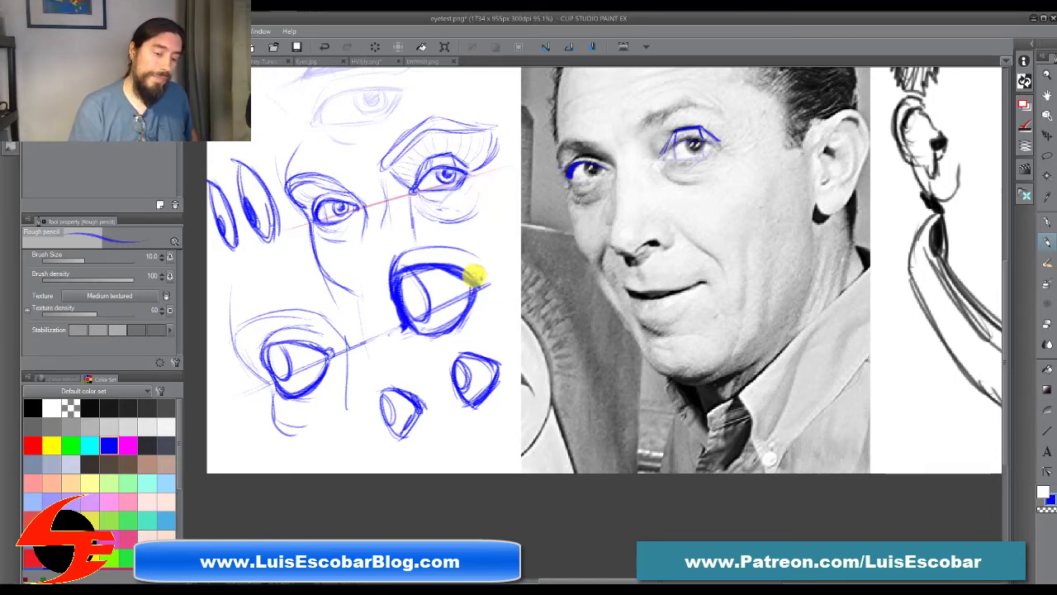
{"action": "mouse_move", "coordinate": [491, 99]}
{"action": "left_mouse_down"}
{"action": "mouse_move", "coordinate": [505, 85]}
{"action": "mouse_move", "coordinate": [488, 90]}
{"action": "mouse_move", "coordinate": [507, 94]}
{"action": "left_mouse_up"}
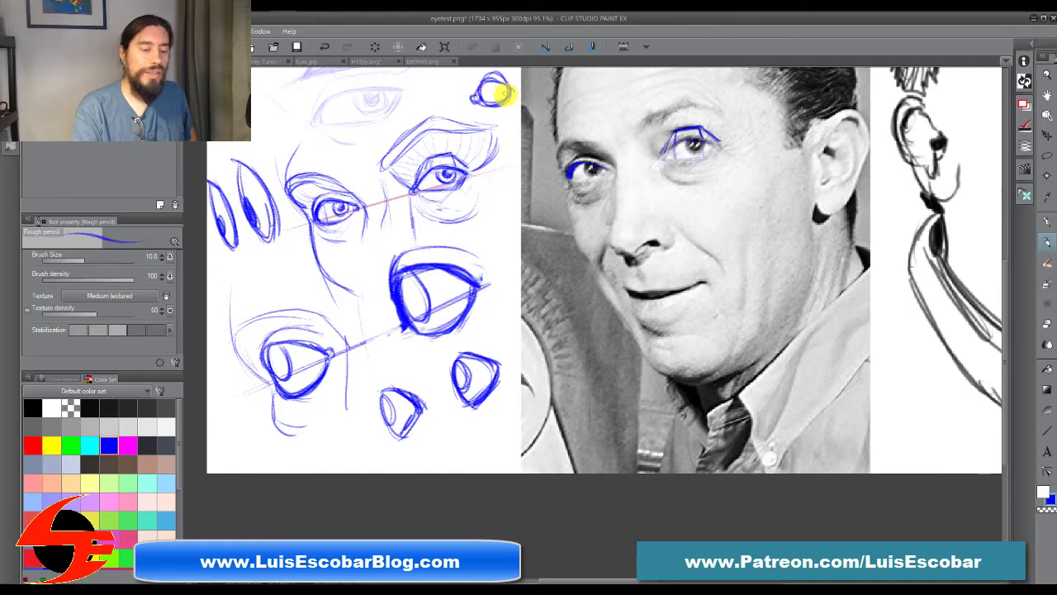
{"action": "left_click_drag", "start_coordinate": [446, 95], "coordinate": [424, 104]}
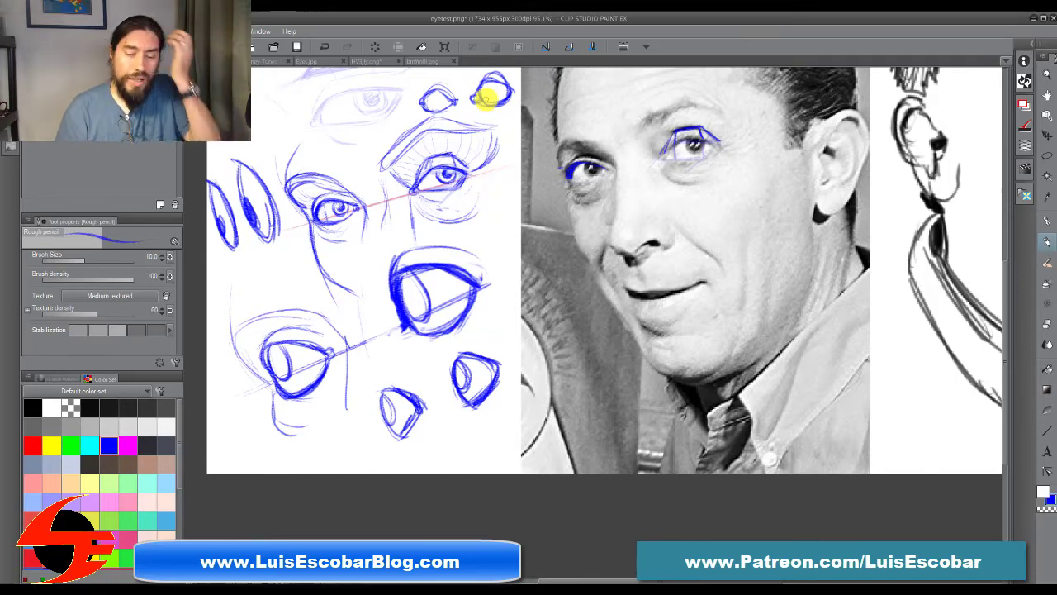
Step: Hide every layer except Layer 2, and consult eye construction stages A to G in the Looney Tunes breakdown image
{"action": "left_click", "coordinate": [1034, 40]}
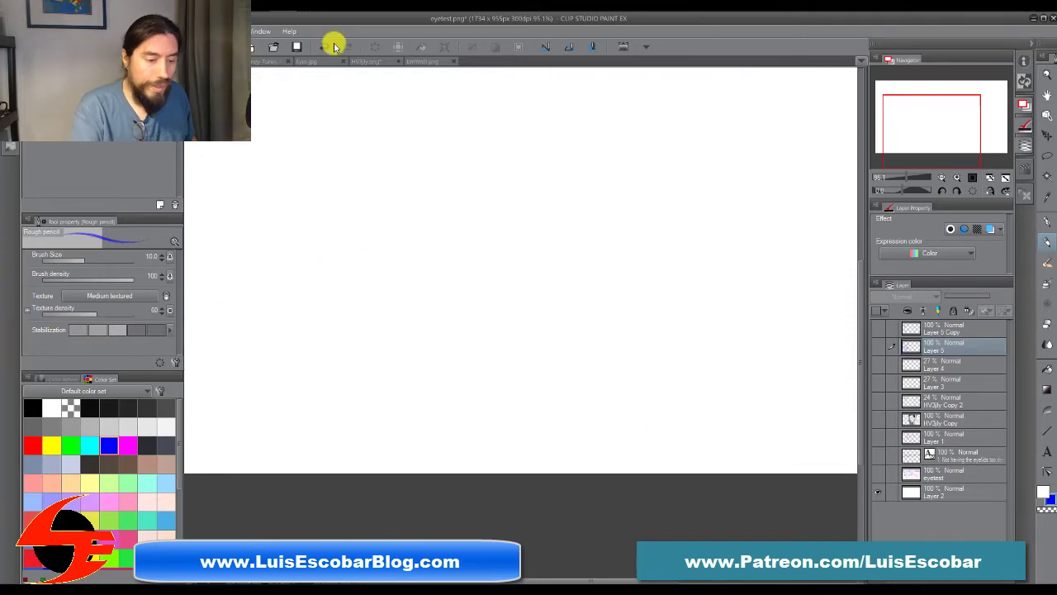
{"action": "left_click", "coordinate": [314, 61]}
{"action": "left_click", "coordinate": [267, 63]}
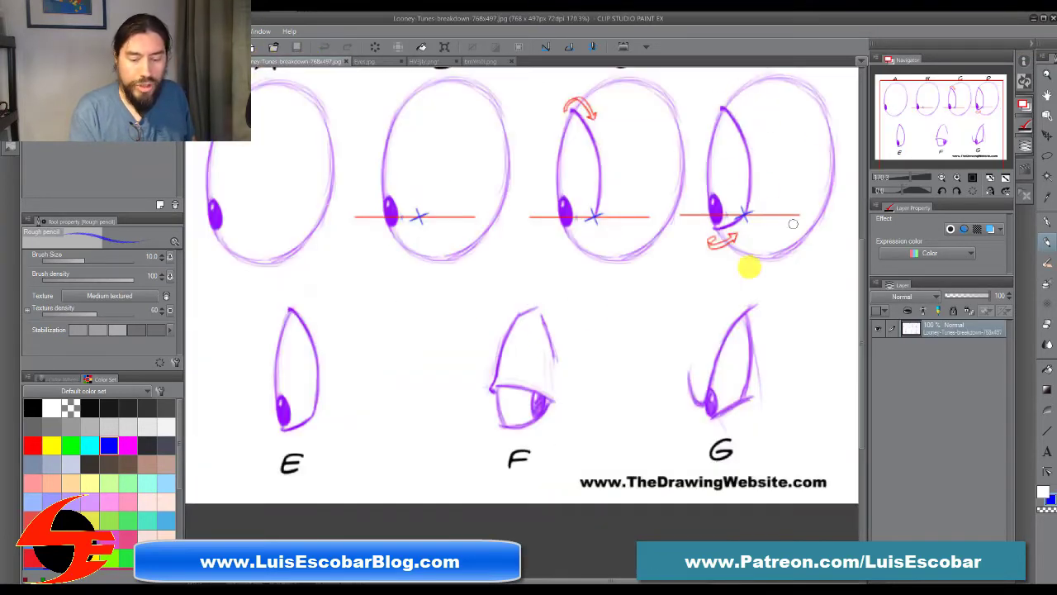
{"action": "left_click_drag", "start_coordinate": [704, 287], "coordinate": [696, 346]}
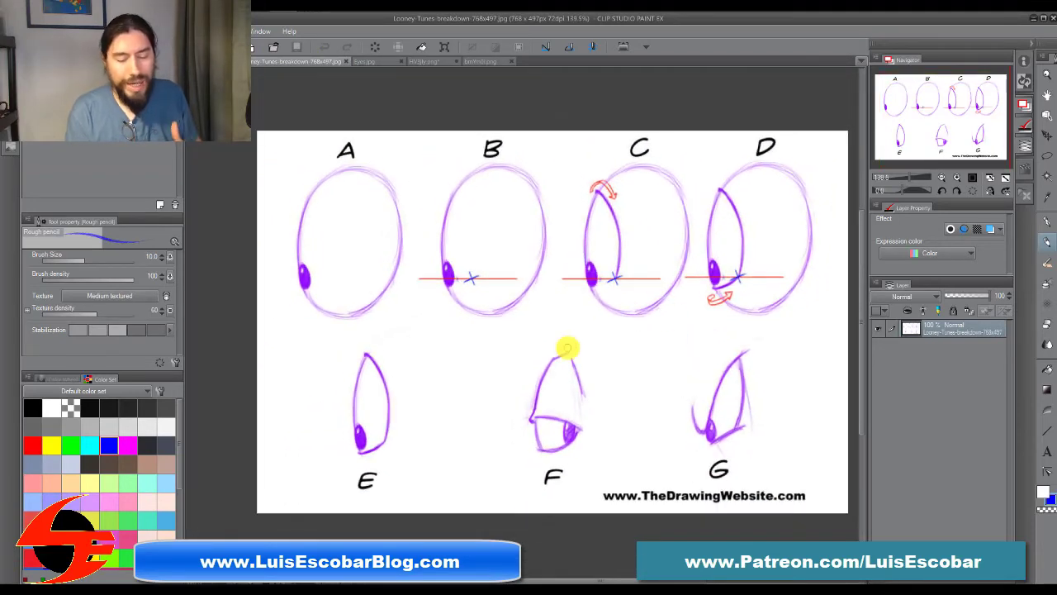
{"action": "left_click", "coordinate": [210, 61]}
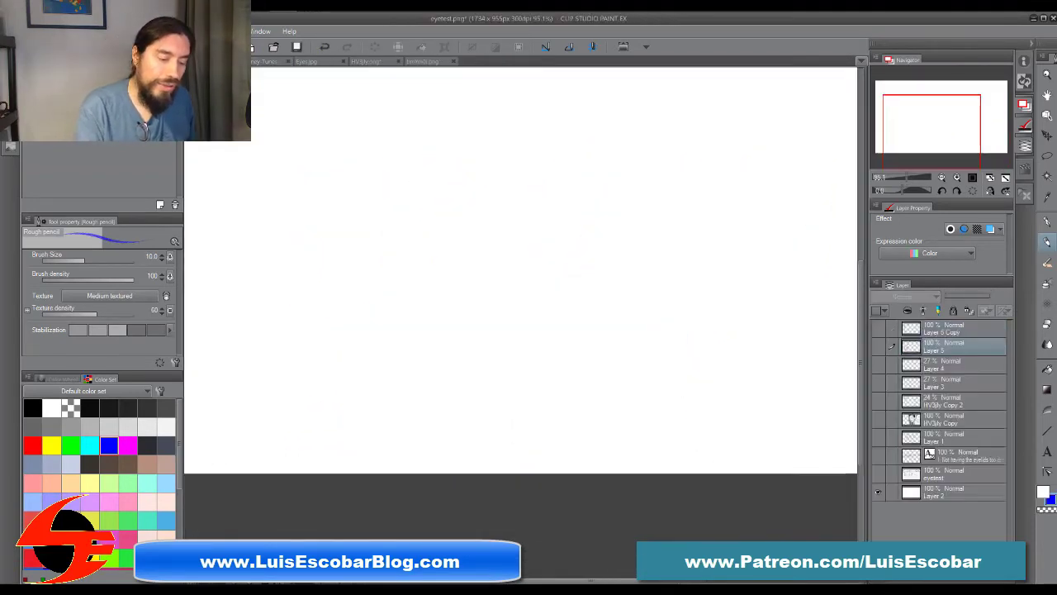
Step: On a new layer above Layer 5 Copy, sketch a round cartoon head with a curved eye line and a rounded muzzle below it
{"action": "left_click", "coordinate": [958, 334]}
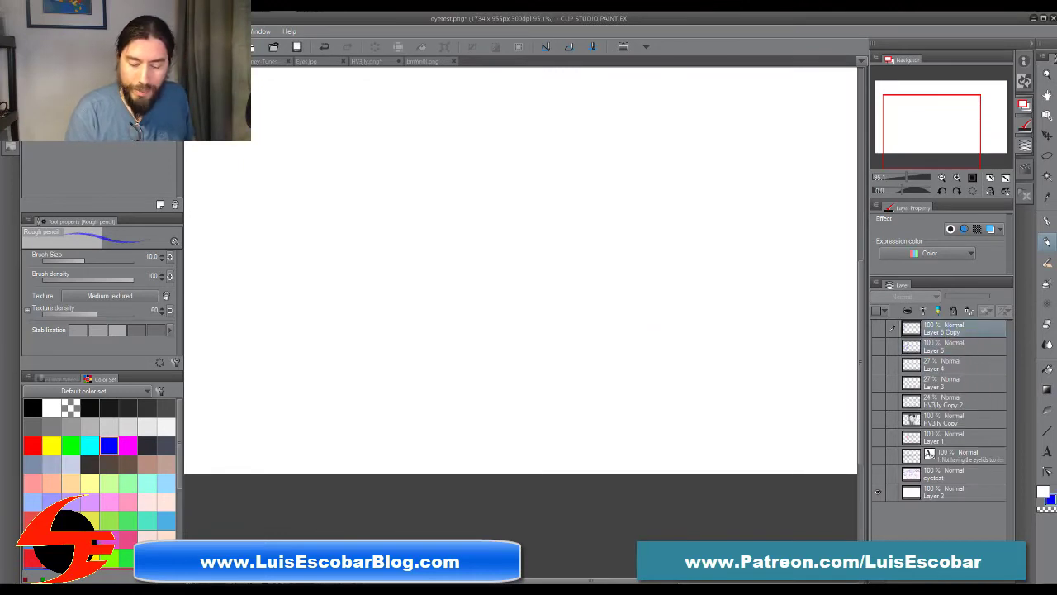
{"action": "left_click", "coordinate": [897, 577]}
{"action": "left_click_drag", "start_coordinate": [568, 260], "coordinate": [603, 344]}
{"action": "left_click_drag", "start_coordinate": [533, 264], "coordinate": [541, 320]}
{"action": "mouse_move", "coordinate": [436, 309]}
{"action": "left_mouse_down"}
{"action": "mouse_move", "coordinate": [603, 241]}
{"action": "mouse_move", "coordinate": [479, 325]}
{"action": "mouse_move", "coordinate": [415, 288]}
{"action": "mouse_move", "coordinate": [440, 323]}
{"action": "mouse_move", "coordinate": [564, 345]}
{"action": "left_mouse_up"}
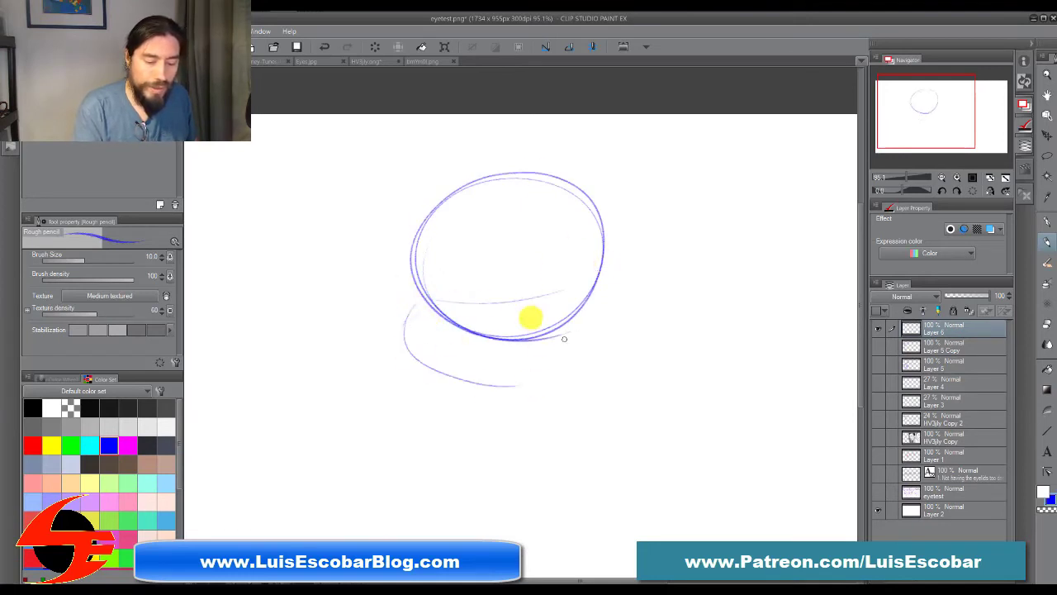
{"action": "mouse_move", "coordinate": [570, 235]}
{"action": "left_mouse_down"}
{"action": "mouse_move", "coordinate": [566, 328]}
{"action": "mouse_move", "coordinate": [538, 367]}
{"action": "left_mouse_up"}
{"action": "mouse_move", "coordinate": [420, 301]}
{"action": "left_mouse_down"}
{"action": "mouse_move", "coordinate": [484, 378]}
{"action": "mouse_move", "coordinate": [508, 380]}
{"action": "left_mouse_up"}
{"action": "left_click_drag", "start_coordinate": [406, 324], "coordinate": [570, 334]}
Step: Draw two tall pointed eyes with dark pupils low at their outer edges inside the round head, plus a small oval nose
{"action": "mouse_move", "coordinate": [468, 215]}
{"action": "left_mouse_down"}
{"action": "mouse_move", "coordinate": [458, 265]}
{"action": "mouse_move", "coordinate": [478, 185]}
{"action": "mouse_move", "coordinate": [515, 289]}
{"action": "mouse_move", "coordinate": [492, 279]}
{"action": "mouse_move", "coordinate": [503, 275]}
{"action": "mouse_move", "coordinate": [496, 307]}
{"action": "mouse_move", "coordinate": [517, 312]}
{"action": "mouse_move", "coordinate": [498, 302]}
{"action": "mouse_move", "coordinate": [500, 262]}
{"action": "mouse_move", "coordinate": [518, 307]}
{"action": "mouse_move", "coordinate": [485, 243]}
{"action": "mouse_move", "coordinate": [500, 238]}
{"action": "mouse_move", "coordinate": [482, 291]}
{"action": "mouse_move", "coordinate": [492, 233]}
{"action": "mouse_move", "coordinate": [518, 289]}
{"action": "mouse_move", "coordinate": [492, 309]}
{"action": "left_mouse_up"}
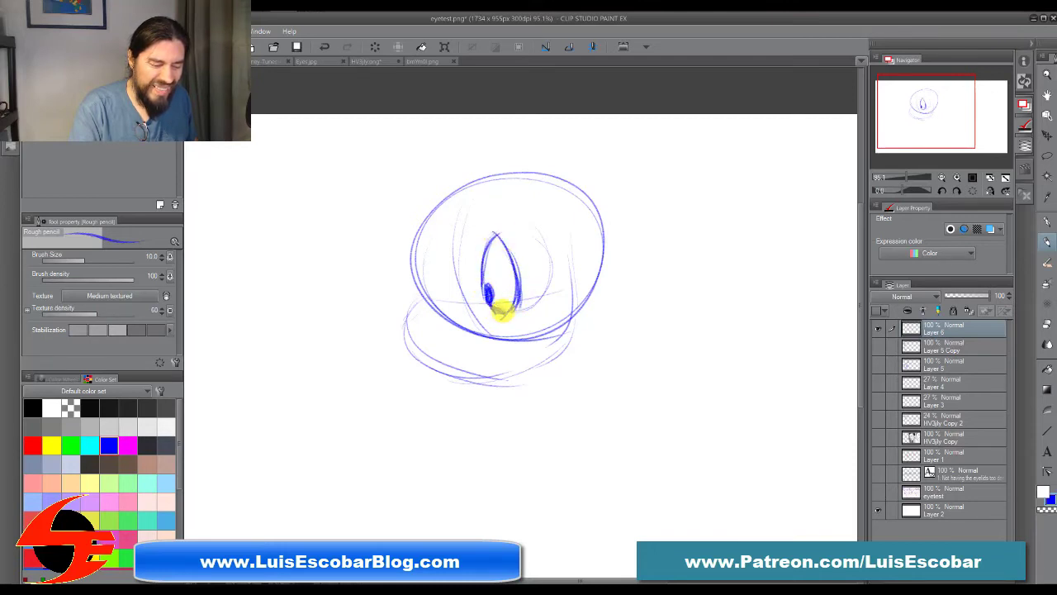
{"action": "mouse_move", "coordinate": [512, 302]}
{"action": "left_mouse_down"}
{"action": "mouse_move", "coordinate": [511, 249]}
{"action": "mouse_move", "coordinate": [496, 239]}
{"action": "mouse_move", "coordinate": [500, 312]}
{"action": "mouse_move", "coordinate": [495, 236]}
{"action": "mouse_move", "coordinate": [520, 268]}
{"action": "mouse_move", "coordinate": [495, 310]}
{"action": "mouse_move", "coordinate": [473, 236]}
{"action": "mouse_move", "coordinate": [472, 271]}
{"action": "mouse_move", "coordinate": [491, 229]}
{"action": "mouse_move", "coordinate": [534, 284]}
{"action": "mouse_move", "coordinate": [536, 245]}
{"action": "mouse_move", "coordinate": [530, 309]}
{"action": "mouse_move", "coordinate": [560, 271]}
{"action": "mouse_move", "coordinate": [509, 196]}
{"action": "mouse_move", "coordinate": [519, 252]}
{"action": "mouse_move", "coordinate": [498, 249]}
{"action": "mouse_move", "coordinate": [483, 264]}
{"action": "mouse_move", "coordinate": [491, 245]}
{"action": "mouse_move", "coordinate": [521, 241]}
{"action": "mouse_move", "coordinate": [551, 272]}
{"action": "mouse_move", "coordinate": [544, 287]}
{"action": "mouse_move", "coordinate": [523, 227]}
{"action": "mouse_move", "coordinate": [500, 263]}
{"action": "mouse_move", "coordinate": [496, 189]}
{"action": "mouse_move", "coordinate": [450, 278]}
{"action": "mouse_move", "coordinate": [445, 263]}
{"action": "mouse_move", "coordinate": [453, 276]}
{"action": "mouse_move", "coordinate": [432, 270]}
{"action": "mouse_move", "coordinate": [444, 302]}
{"action": "mouse_move", "coordinate": [433, 253]}
{"action": "mouse_move", "coordinate": [455, 304]}
{"action": "mouse_move", "coordinate": [445, 299]}
{"action": "mouse_move", "coordinate": [448, 229]}
{"action": "mouse_move", "coordinate": [440, 291]}
{"action": "left_mouse_up"}
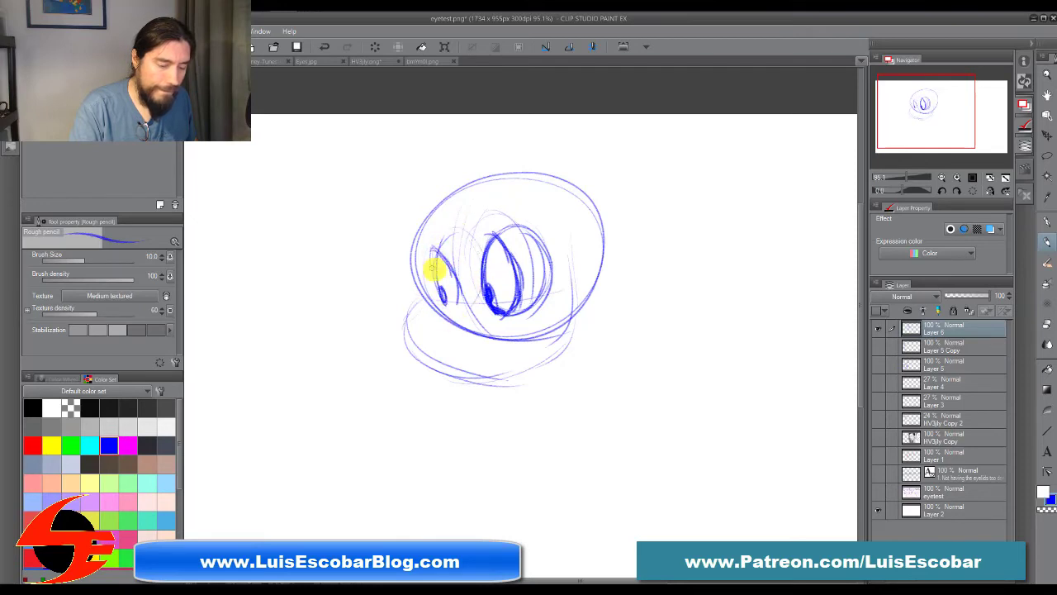
{"action": "mouse_move", "coordinate": [465, 216]}
{"action": "left_mouse_down"}
{"action": "mouse_move", "coordinate": [457, 311]}
{"action": "mouse_move", "coordinate": [446, 278]}
{"action": "left_mouse_up"}
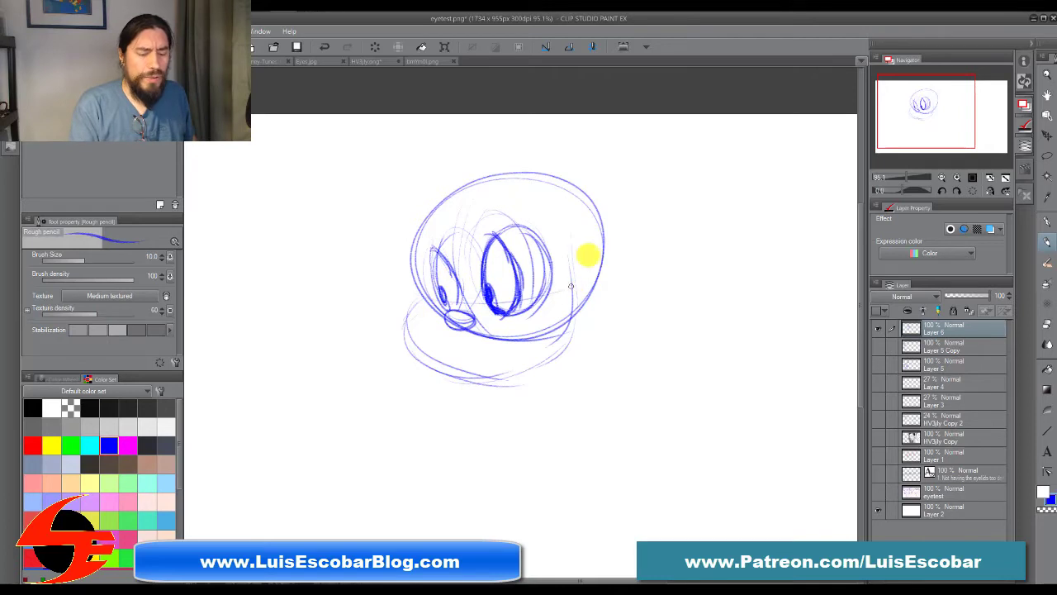
Step: Reinforce the round head's outline, add an ear on its near side, and arc brow lines above both eyes
{"action": "left_click_drag", "start_coordinate": [585, 253], "coordinate": [536, 348]}
{"action": "left_click_drag", "start_coordinate": [428, 200], "coordinate": [438, 303]}
{"action": "mouse_move", "coordinate": [411, 249]}
{"action": "left_mouse_down"}
{"action": "mouse_move", "coordinate": [508, 172]}
{"action": "mouse_move", "coordinate": [588, 298]}
{"action": "mouse_move", "coordinate": [556, 327]}
{"action": "left_mouse_up"}
{"action": "left_click_drag", "start_coordinate": [477, 260], "coordinate": [529, 227]}
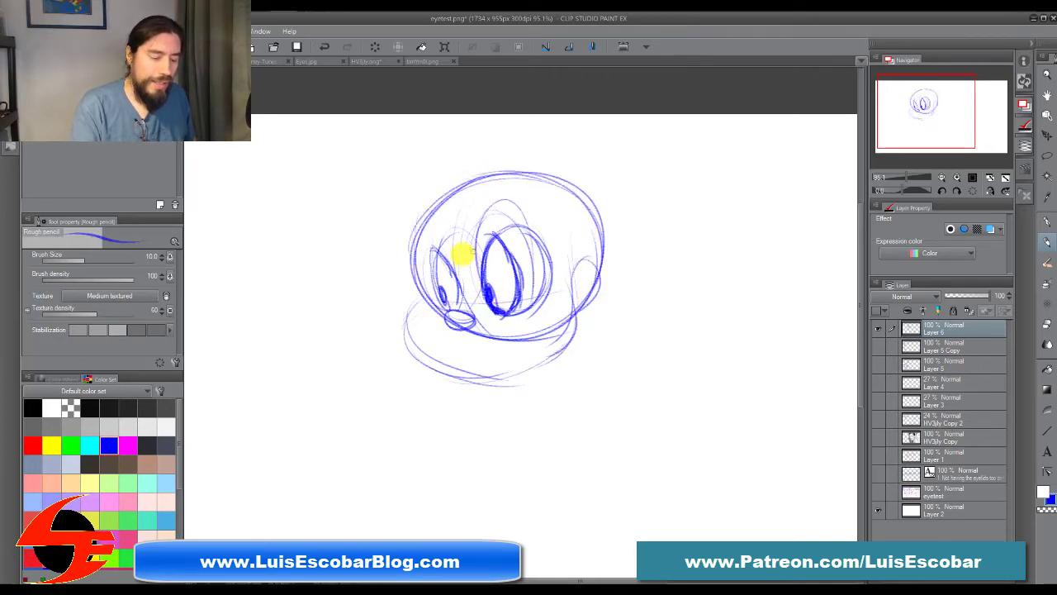
{"action": "mouse_move", "coordinate": [435, 230]}
{"action": "left_mouse_down"}
{"action": "mouse_move", "coordinate": [438, 276]}
{"action": "mouse_move", "coordinate": [417, 254]}
{"action": "mouse_move", "coordinate": [454, 271]}
{"action": "left_mouse_up"}
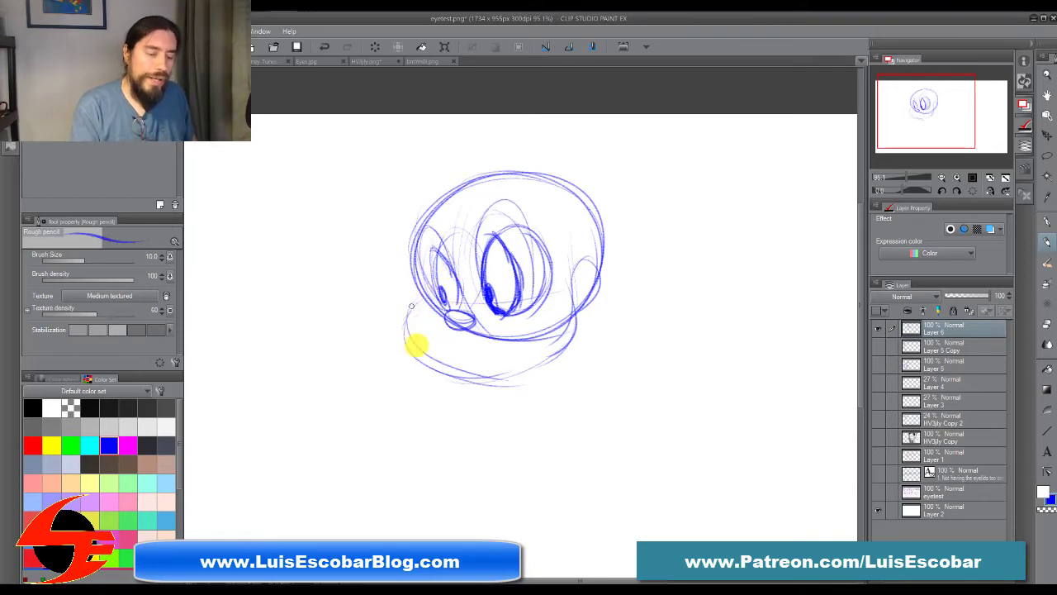
{"action": "left_click_drag", "start_coordinate": [497, 358], "coordinate": [451, 376]}
{"action": "mouse_move", "coordinate": [450, 340]}
{"action": "left_mouse_down"}
{"action": "mouse_move", "coordinate": [454, 355]}
{"action": "mouse_move", "coordinate": [508, 347]}
{"action": "left_mouse_up"}
Step: Draw a tall oval head beside the first one, with a curved vertical centre line and two curved cross guidelines
{"action": "left_click_drag", "start_coordinate": [684, 373], "coordinate": [394, 370]}
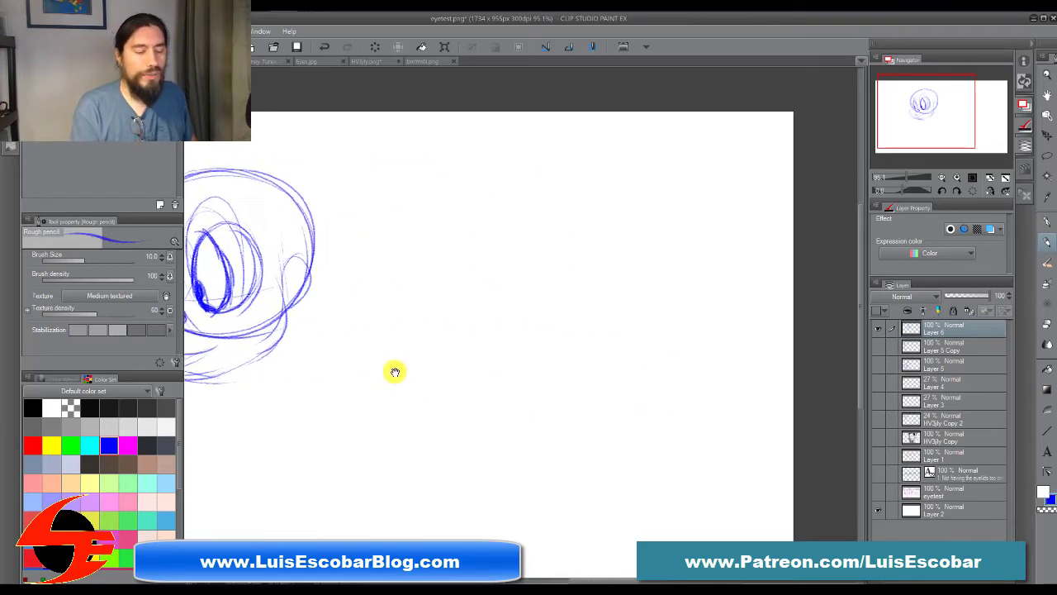
{"action": "mouse_move", "coordinate": [524, 198]}
{"action": "left_mouse_down"}
{"action": "mouse_move", "coordinate": [542, 397]}
{"action": "mouse_move", "coordinate": [626, 271]}
{"action": "mouse_move", "coordinate": [549, 202]}
{"action": "mouse_move", "coordinate": [524, 309]}
{"action": "mouse_move", "coordinate": [543, 387]}
{"action": "left_mouse_up"}
{"action": "mouse_move", "coordinate": [495, 312]}
{"action": "left_mouse_down"}
{"action": "mouse_move", "coordinate": [611, 308]}
{"action": "mouse_move", "coordinate": [593, 322]}
{"action": "left_mouse_up"}
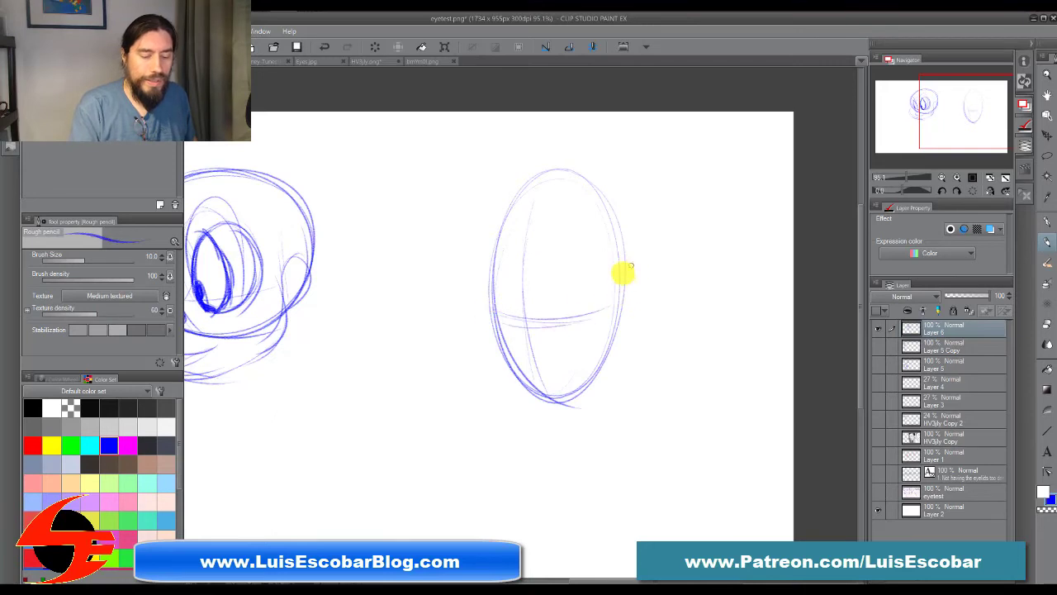
{"action": "left_click_drag", "start_coordinate": [550, 254], "coordinate": [552, 293]}
{"action": "mouse_move", "coordinate": [589, 189]}
{"action": "left_mouse_down"}
{"action": "mouse_move", "coordinate": [660, 237]}
{"action": "mouse_move", "coordinate": [607, 332]}
{"action": "mouse_move", "coordinate": [552, 280]}
{"action": "left_mouse_up"}
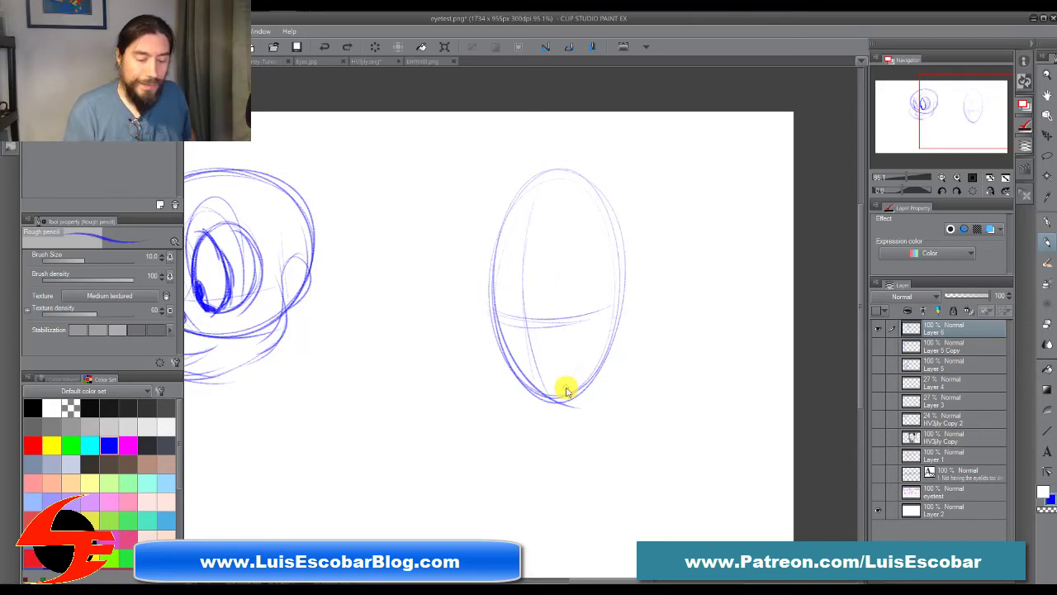
{"action": "mouse_move", "coordinate": [505, 337]}
{"action": "left_mouse_down"}
{"action": "mouse_move", "coordinate": [568, 343]}
{"action": "mouse_move", "coordinate": [608, 330]}
{"action": "left_mouse_up"}
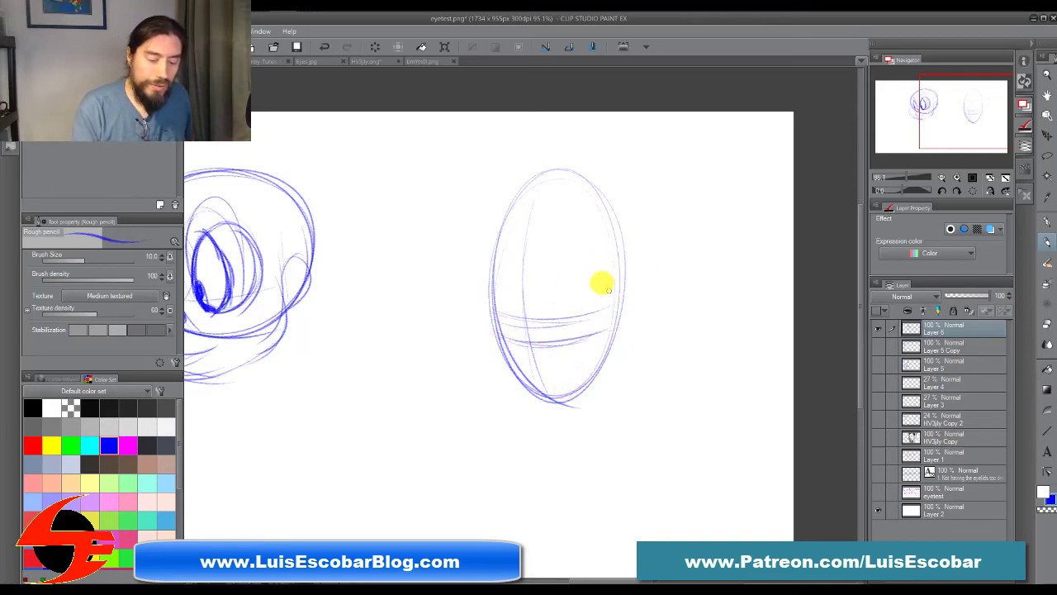
Step: Rough in two tall, narrow eyes on either side of the oval head's centre line, resting on the lower guideline
{"action": "left_click_drag", "start_coordinate": [553, 217], "coordinate": [558, 310]}
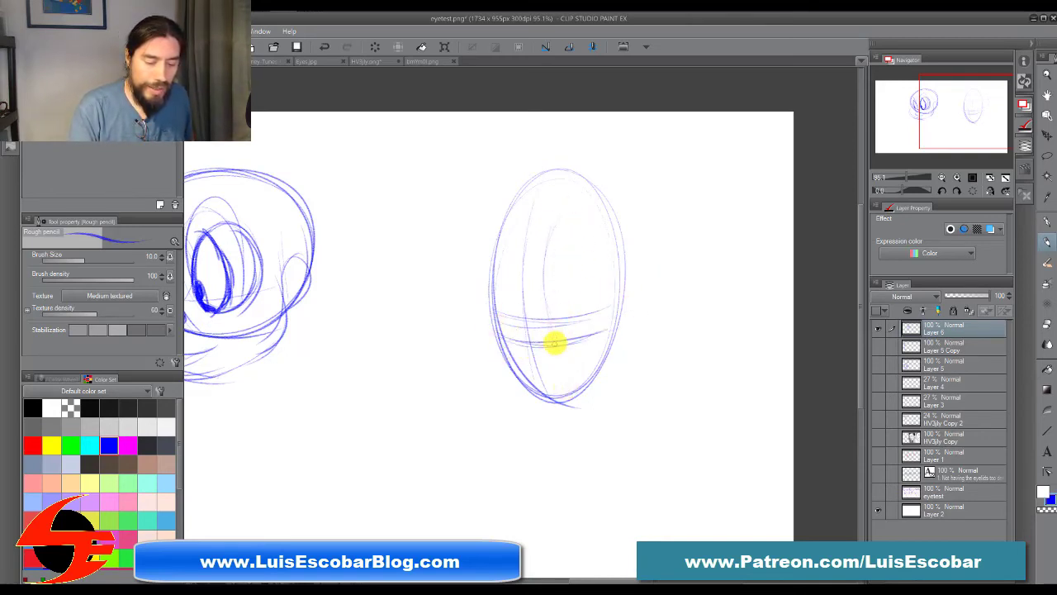
{"action": "mouse_move", "coordinate": [578, 206]}
{"action": "left_mouse_down"}
{"action": "mouse_move", "coordinate": [553, 337]}
{"action": "mouse_move", "coordinate": [582, 336]}
{"action": "left_mouse_up"}
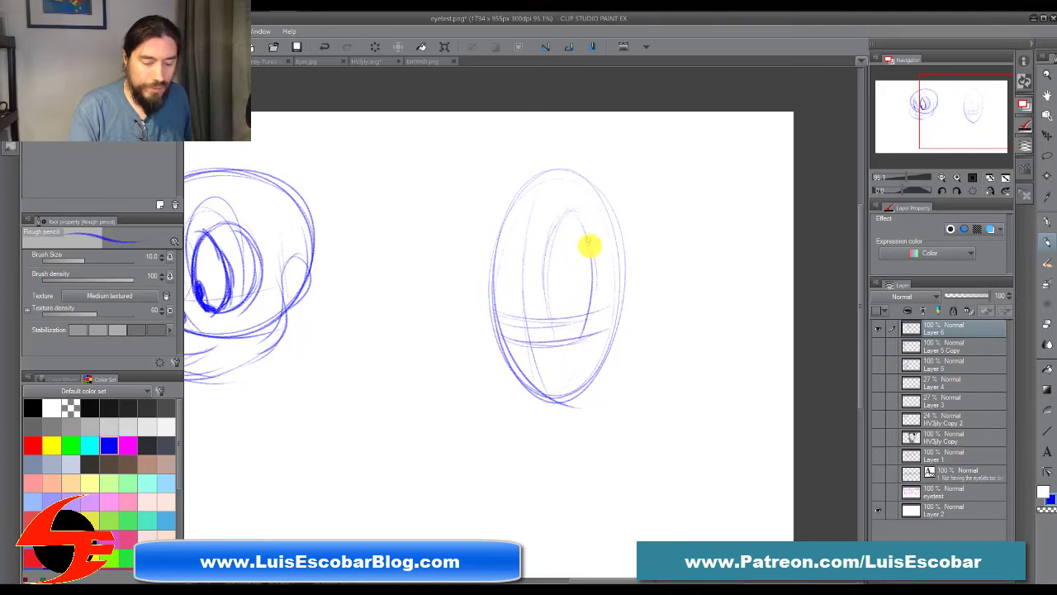
{"action": "left_click_drag", "start_coordinate": [547, 252], "coordinate": [563, 345]}
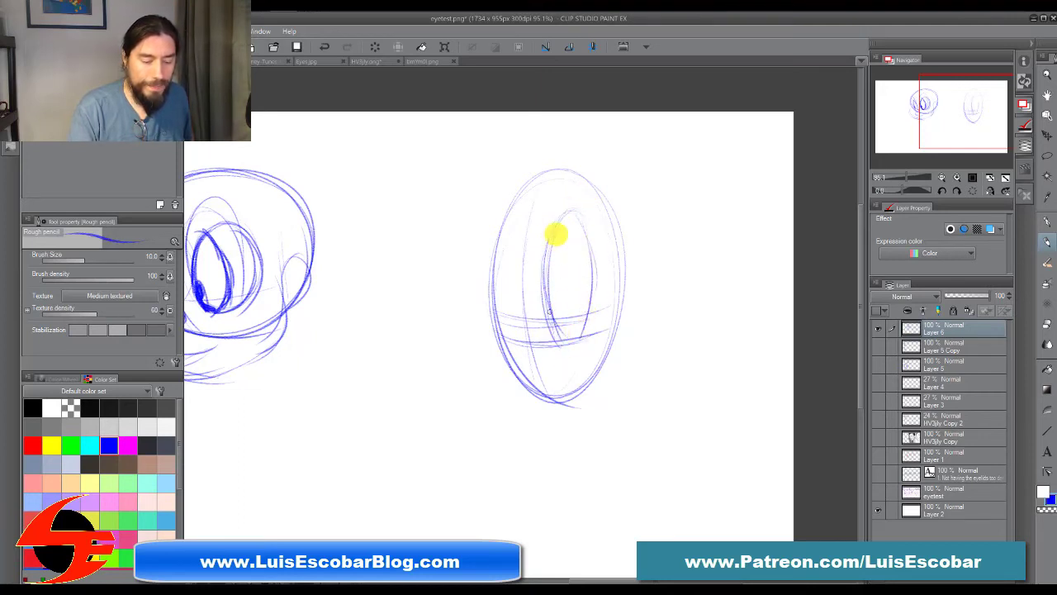
{"action": "left_click_drag", "start_coordinate": [567, 216], "coordinate": [582, 337]}
{"action": "left_click_drag", "start_coordinate": [517, 233], "coordinate": [521, 335]}
{"action": "mouse_move", "coordinate": [518, 219]}
{"action": "left_mouse_down"}
{"action": "mouse_move", "coordinate": [507, 281]}
{"action": "mouse_move", "coordinate": [496, 286]}
{"action": "mouse_move", "coordinate": [520, 217]}
{"action": "mouse_move", "coordinate": [519, 334]}
{"action": "mouse_move", "coordinate": [555, 181]}
{"action": "mouse_move", "coordinate": [558, 343]}
{"action": "left_mouse_up"}
{"action": "mouse_move", "coordinate": [552, 240]}
{"action": "left_mouse_down"}
{"action": "mouse_move", "coordinate": [550, 318]}
{"action": "mouse_move", "coordinate": [552, 241]}
{"action": "mouse_move", "coordinate": [558, 340]}
{"action": "mouse_move", "coordinate": [558, 230]}
{"action": "mouse_move", "coordinate": [560, 341]}
{"action": "mouse_move", "coordinate": [571, 214]}
{"action": "mouse_move", "coordinate": [551, 315]}
{"action": "mouse_move", "coordinate": [559, 223]}
{"action": "mouse_move", "coordinate": [547, 261]}
{"action": "mouse_move", "coordinate": [567, 214]}
{"action": "mouse_move", "coordinate": [592, 201]}
{"action": "mouse_move", "coordinate": [552, 246]}
{"action": "left_mouse_up"}
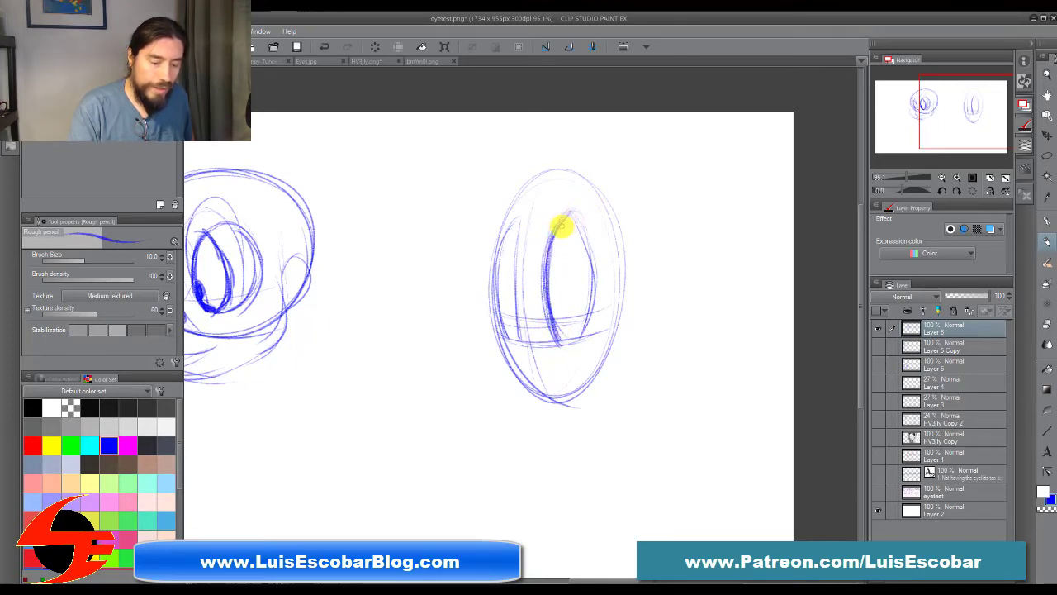
Step: Darken the oval head's near eye into a pointed shape with an angled lower edge, and strengthen the far eye's inner line
{"action": "mouse_move", "coordinate": [558, 227]}
{"action": "left_mouse_down"}
{"action": "mouse_move", "coordinate": [591, 218]}
{"action": "mouse_move", "coordinate": [602, 233]}
{"action": "mouse_move", "coordinate": [585, 210]}
{"action": "mouse_move", "coordinate": [603, 262]}
{"action": "mouse_move", "coordinate": [604, 240]}
{"action": "mouse_move", "coordinate": [599, 232]}
{"action": "mouse_move", "coordinate": [607, 290]}
{"action": "mouse_move", "coordinate": [604, 256]}
{"action": "mouse_move", "coordinate": [589, 333]}
{"action": "left_mouse_up"}
{"action": "mouse_move", "coordinate": [543, 193]}
{"action": "left_mouse_down"}
{"action": "mouse_move", "coordinate": [498, 249]}
{"action": "mouse_move", "coordinate": [521, 218]}
{"action": "mouse_move", "coordinate": [536, 217]}
{"action": "mouse_move", "coordinate": [540, 291]}
{"action": "left_mouse_up"}
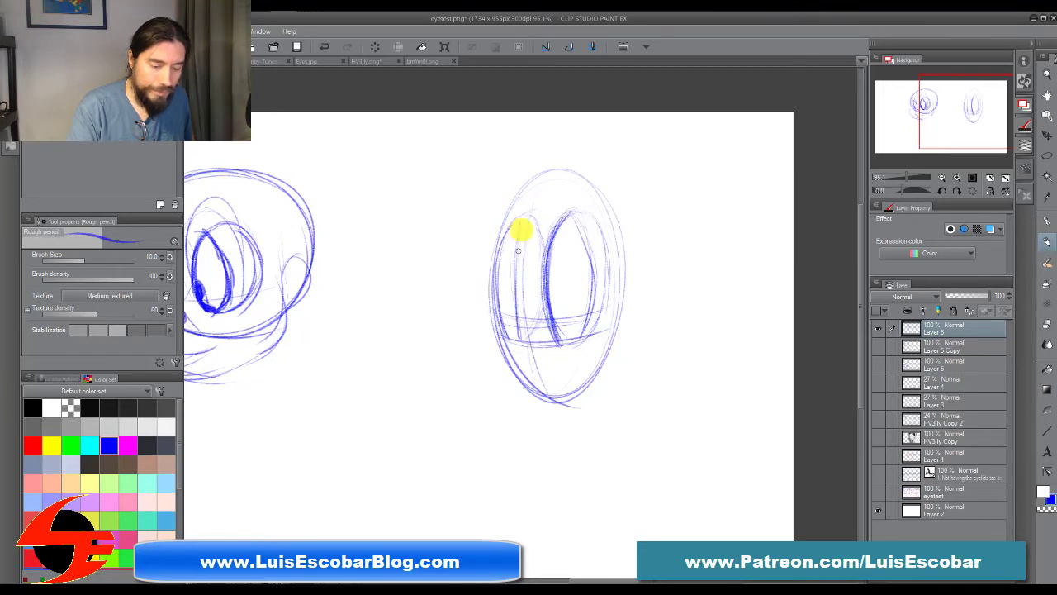
{"action": "left_click_drag", "start_coordinate": [518, 250], "coordinate": [520, 340]}
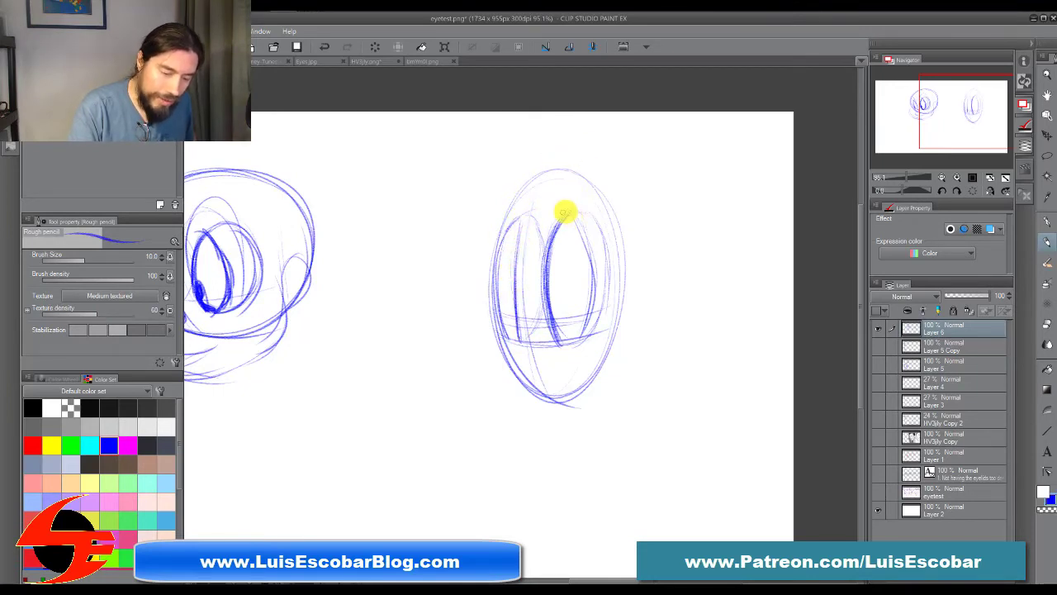
{"action": "mouse_move", "coordinate": [583, 244]}
{"action": "left_mouse_down"}
{"action": "mouse_move", "coordinate": [590, 307]}
{"action": "mouse_move", "coordinate": [571, 323]}
{"action": "mouse_move", "coordinate": [578, 213]}
{"action": "mouse_move", "coordinate": [578, 323]}
{"action": "mouse_move", "coordinate": [566, 217]}
{"action": "mouse_move", "coordinate": [551, 304]}
{"action": "left_mouse_up"}
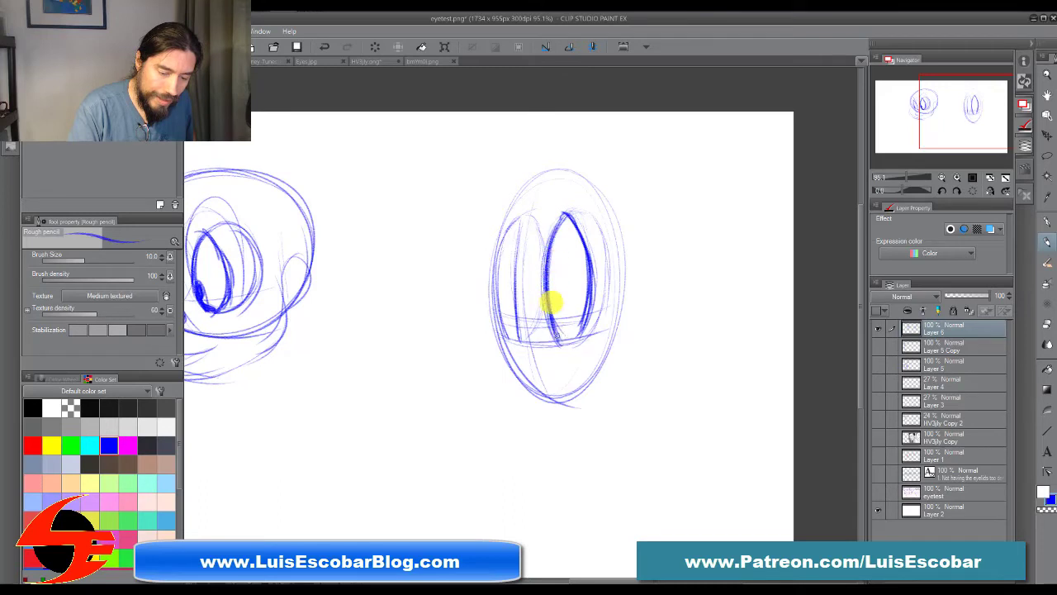
{"action": "left_click_drag", "start_coordinate": [562, 339], "coordinate": [589, 238]}
{"action": "mouse_move", "coordinate": [588, 304]}
{"action": "left_mouse_down"}
{"action": "mouse_move", "coordinate": [587, 273]}
{"action": "mouse_move", "coordinate": [575, 332]}
{"action": "left_mouse_up"}
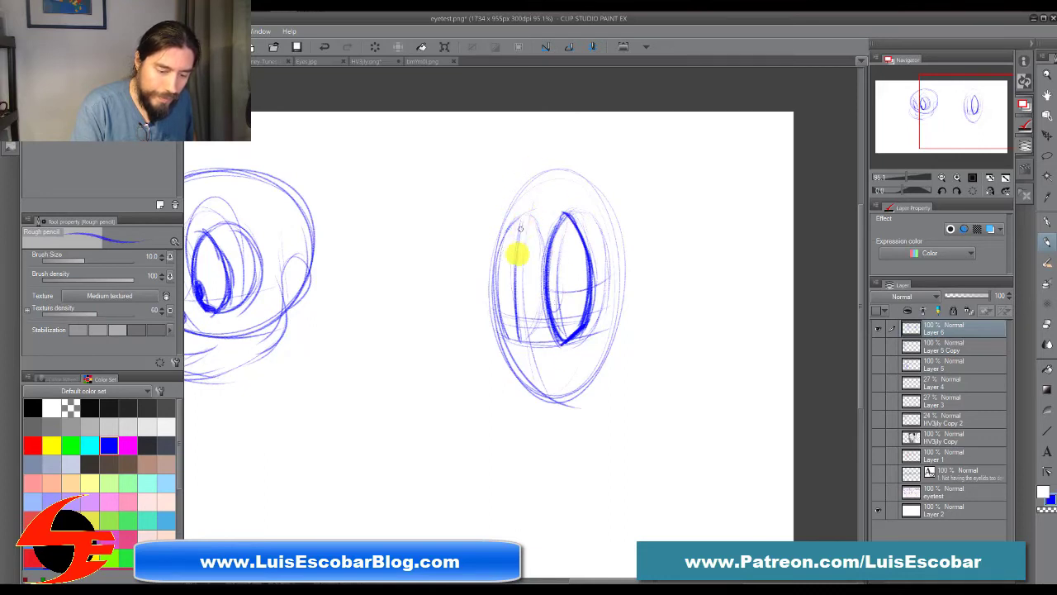
Step: Darken the far eye's outline, join both eyes with a line along the base, and add oval pupils at their outer sides
{"action": "mouse_move", "coordinate": [520, 229]}
{"action": "left_mouse_down"}
{"action": "mouse_move", "coordinate": [524, 342]}
{"action": "mouse_move", "coordinate": [516, 246]}
{"action": "mouse_move", "coordinate": [515, 268]}
{"action": "left_mouse_up"}
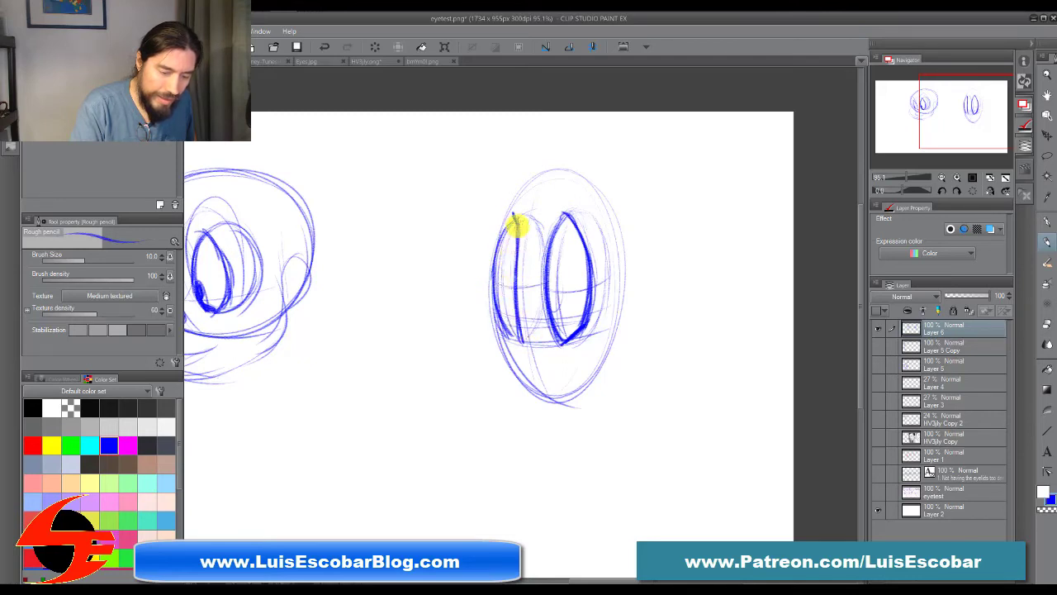
{"action": "mouse_move", "coordinate": [513, 215]}
{"action": "left_mouse_down"}
{"action": "mouse_move", "coordinate": [518, 248]}
{"action": "mouse_move", "coordinate": [512, 221]}
{"action": "mouse_move", "coordinate": [495, 271]}
{"action": "mouse_move", "coordinate": [504, 322]}
{"action": "mouse_move", "coordinate": [547, 328]}
{"action": "left_mouse_up"}
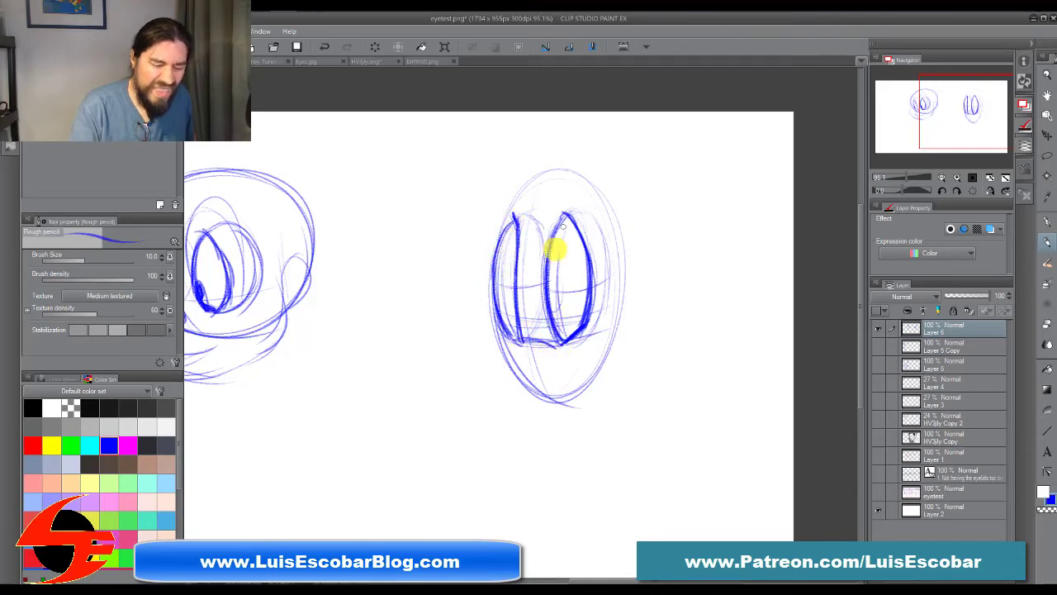
{"action": "mouse_move", "coordinate": [548, 290]}
{"action": "left_mouse_down"}
{"action": "mouse_move", "coordinate": [555, 314]}
{"action": "mouse_move", "coordinate": [561, 296]}
{"action": "left_mouse_up"}
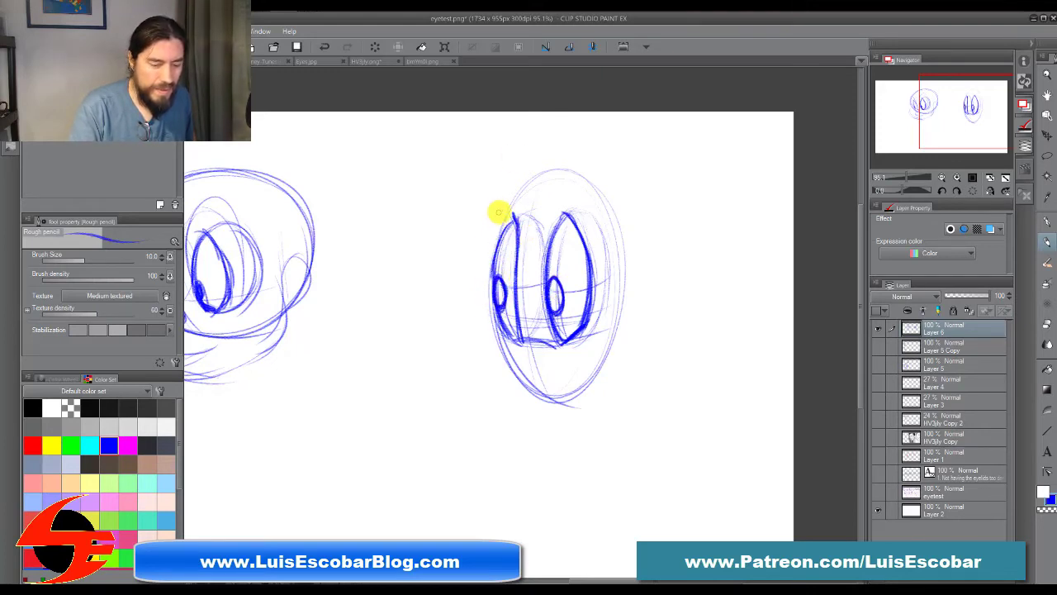
Step: Block in the oval head's far side and forehead with straight, angled planes around the eyes
{"action": "left_click_drag", "start_coordinate": [495, 222], "coordinate": [481, 334]}
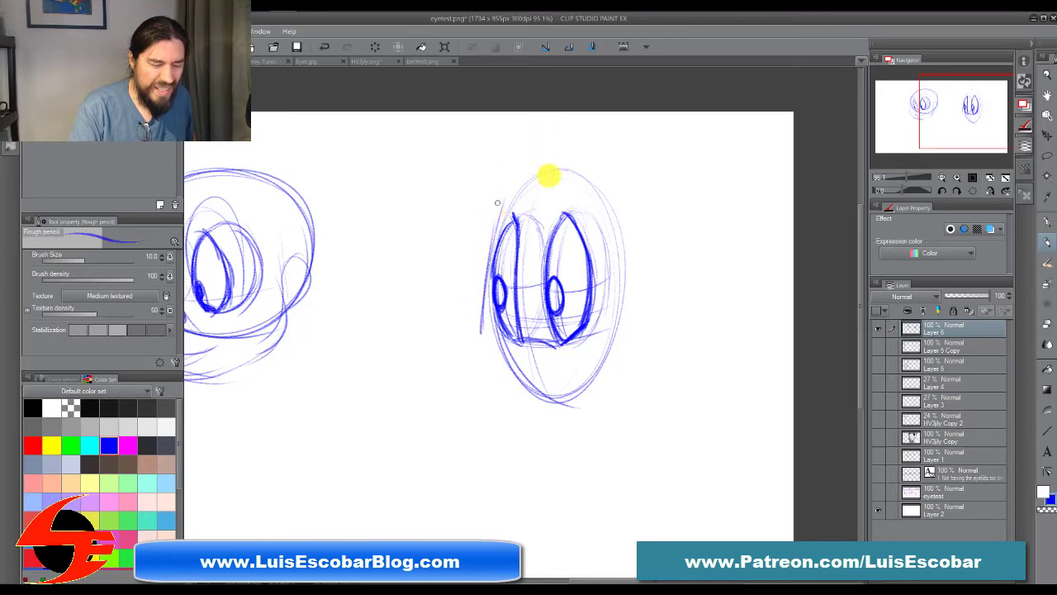
{"action": "mouse_move", "coordinate": [574, 165]}
{"action": "left_mouse_down"}
{"action": "mouse_move", "coordinate": [494, 200]}
{"action": "mouse_move", "coordinate": [474, 324]}
{"action": "left_mouse_up"}
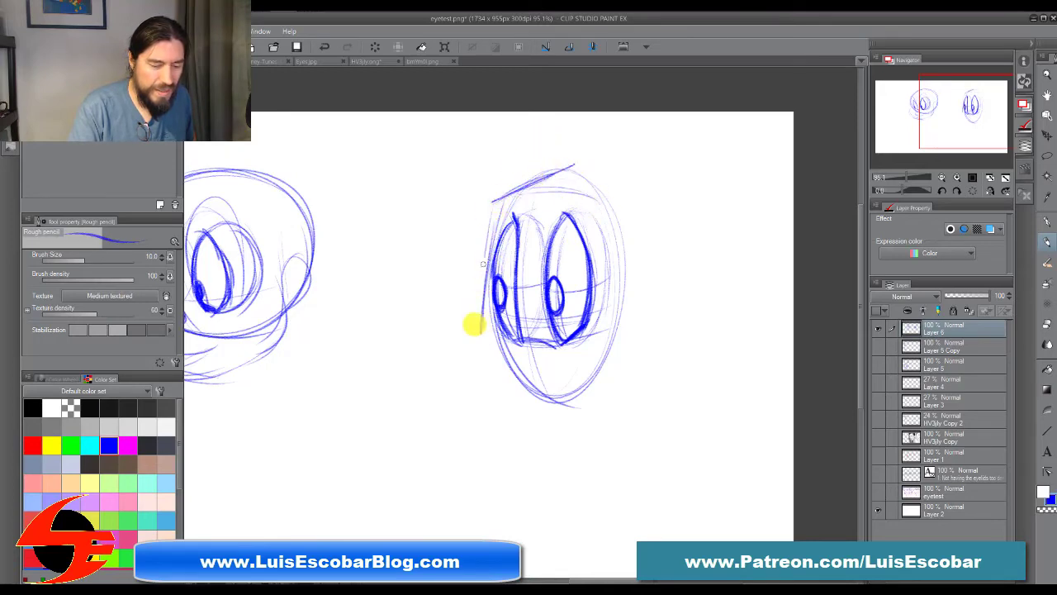
{"action": "left_click_drag", "start_coordinate": [495, 207], "coordinate": [469, 347]}
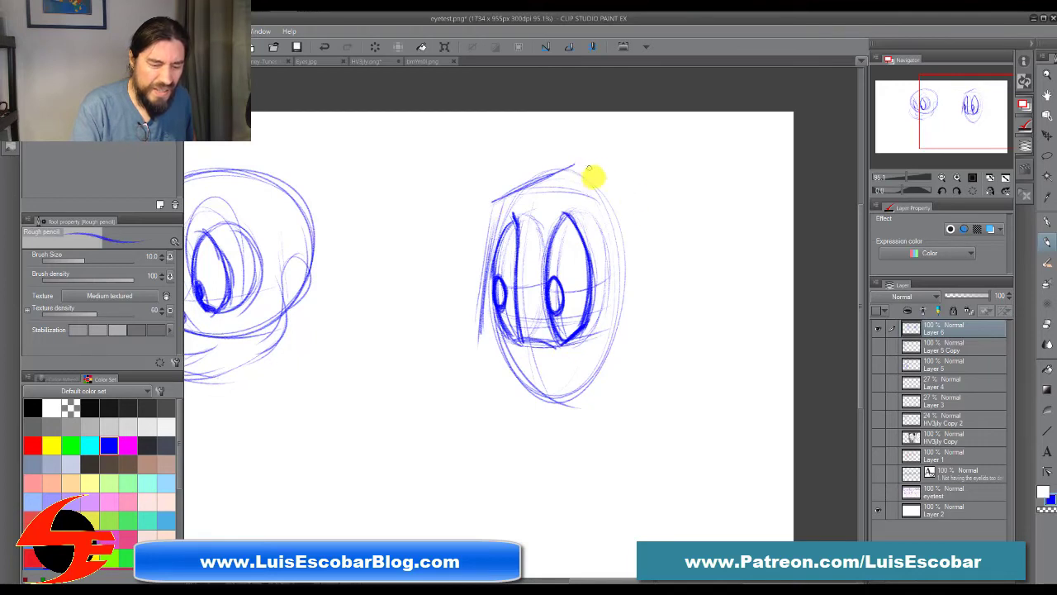
{"action": "left_click_drag", "start_coordinate": [577, 166], "coordinate": [613, 171]}
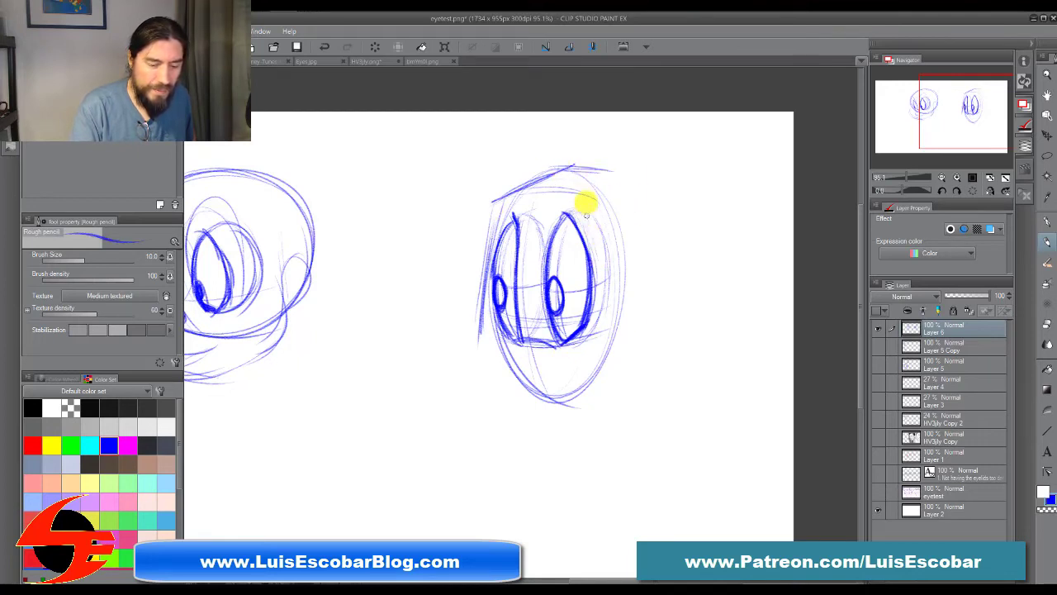
Step: Draw the head's straight near side and add wide rounded cheeks, a small nose, and a muzzle with front teeth
{"action": "mouse_move", "coordinate": [523, 177]}
{"action": "left_mouse_down"}
{"action": "mouse_move", "coordinate": [603, 177]}
{"action": "mouse_move", "coordinate": [630, 202]}
{"action": "mouse_move", "coordinate": [634, 334]}
{"action": "left_mouse_up"}
{"action": "left_click_drag", "start_coordinate": [614, 195], "coordinate": [641, 325]}
{"action": "left_click_drag", "start_coordinate": [625, 207], "coordinate": [644, 328]}
{"action": "mouse_move", "coordinate": [640, 318]}
{"action": "left_mouse_down"}
{"action": "mouse_move", "coordinate": [569, 349]}
{"action": "mouse_move", "coordinate": [560, 342]}
{"action": "mouse_move", "coordinate": [632, 311]}
{"action": "mouse_move", "coordinate": [498, 345]}
{"action": "mouse_move", "coordinate": [515, 342]}
{"action": "mouse_move", "coordinate": [502, 347]}
{"action": "mouse_move", "coordinate": [521, 355]}
{"action": "mouse_move", "coordinate": [529, 353]}
{"action": "mouse_move", "coordinate": [498, 349]}
{"action": "mouse_move", "coordinate": [535, 338]}
{"action": "mouse_move", "coordinate": [519, 345]}
{"action": "mouse_move", "coordinate": [528, 351]}
{"action": "mouse_move", "coordinate": [477, 325]}
{"action": "mouse_move", "coordinate": [510, 324]}
{"action": "mouse_move", "coordinate": [495, 293]}
{"action": "mouse_move", "coordinate": [500, 314]}
{"action": "mouse_move", "coordinate": [515, 320]}
{"action": "mouse_move", "coordinate": [497, 318]}
{"action": "mouse_move", "coordinate": [510, 293]}
{"action": "mouse_move", "coordinate": [481, 327]}
{"action": "mouse_move", "coordinate": [461, 385]}
{"action": "mouse_move", "coordinate": [428, 344]}
{"action": "mouse_move", "coordinate": [598, 404]}
{"action": "mouse_move", "coordinate": [415, 347]}
{"action": "mouse_move", "coordinate": [664, 367]}
{"action": "mouse_move", "coordinate": [544, 440]}
{"action": "mouse_move", "coordinate": [649, 304]}
{"action": "mouse_move", "coordinate": [707, 304]}
{"action": "mouse_move", "coordinate": [716, 320]}
{"action": "mouse_move", "coordinate": [682, 359]}
{"action": "mouse_move", "coordinate": [501, 341]}
{"action": "mouse_move", "coordinate": [507, 355]}
{"action": "mouse_move", "coordinate": [494, 366]}
{"action": "mouse_move", "coordinate": [516, 353]}
{"action": "mouse_move", "coordinate": [500, 345]}
{"action": "mouse_move", "coordinate": [525, 349]}
{"action": "mouse_move", "coordinate": [519, 357]}
{"action": "mouse_move", "coordinate": [513, 320]}
{"action": "mouse_move", "coordinate": [471, 314]}
{"action": "mouse_move", "coordinate": [505, 335]}
{"action": "mouse_move", "coordinate": [463, 313]}
{"action": "mouse_move", "coordinate": [450, 325]}
{"action": "mouse_move", "coordinate": [463, 396]}
{"action": "mouse_move", "coordinate": [459, 315]}
{"action": "mouse_move", "coordinate": [510, 400]}
{"action": "mouse_move", "coordinate": [435, 384]}
{"action": "mouse_move", "coordinate": [588, 392]}
{"action": "mouse_move", "coordinate": [671, 373]}
{"action": "mouse_move", "coordinate": [633, 316]}
{"action": "mouse_move", "coordinate": [594, 338]}
{"action": "mouse_move", "coordinate": [630, 310]}
{"action": "mouse_move", "coordinate": [684, 342]}
{"action": "mouse_move", "coordinate": [682, 385]}
{"action": "mouse_move", "coordinate": [677, 359]}
{"action": "mouse_move", "coordinate": [545, 363]}
{"action": "mouse_move", "coordinate": [557, 376]}
{"action": "mouse_move", "coordinate": [595, 355]}
{"action": "mouse_move", "coordinate": [488, 359]}
{"action": "mouse_move", "coordinate": [463, 342]}
{"action": "mouse_move", "coordinate": [518, 438]}
{"action": "mouse_move", "coordinate": [550, 373]}
{"action": "mouse_move", "coordinate": [559, 394]}
{"action": "mouse_move", "coordinate": [519, 389]}
{"action": "mouse_move", "coordinate": [524, 425]}
{"action": "left_mouse_up"}
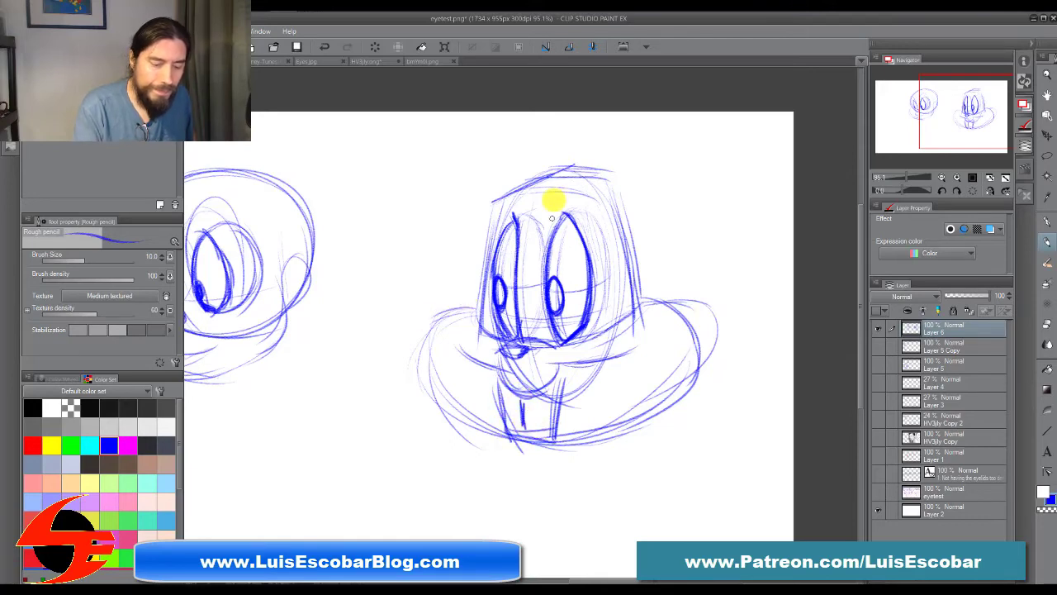
{"action": "left_click_drag", "start_coordinate": [478, 324], "coordinate": [511, 182]}
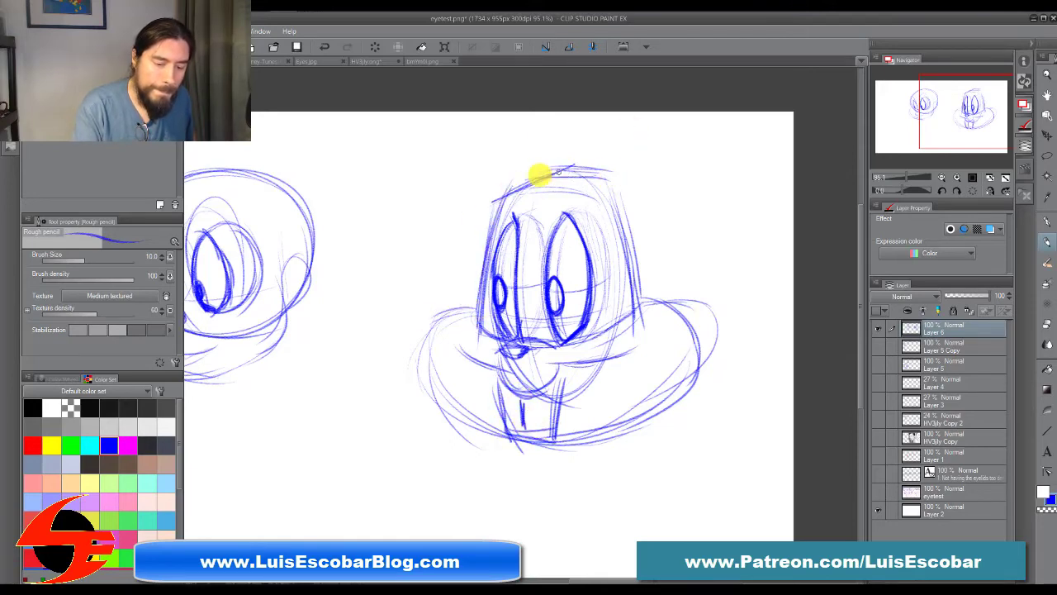
Step: Sketch the oval head's upper forehead edge, loose hair strokes and an ear, and shade both pupils
{"action": "mouse_move", "coordinate": [622, 222]}
{"action": "left_mouse_down"}
{"action": "mouse_move", "coordinate": [633, 293]}
{"action": "mouse_move", "coordinate": [618, 184]}
{"action": "mouse_move", "coordinate": [535, 142]}
{"action": "mouse_move", "coordinate": [536, 185]}
{"action": "left_mouse_up"}
{"action": "mouse_move", "coordinate": [619, 183]}
{"action": "left_mouse_down"}
{"action": "mouse_move", "coordinate": [637, 113]}
{"action": "mouse_move", "coordinate": [669, 129]}
{"action": "left_mouse_up"}
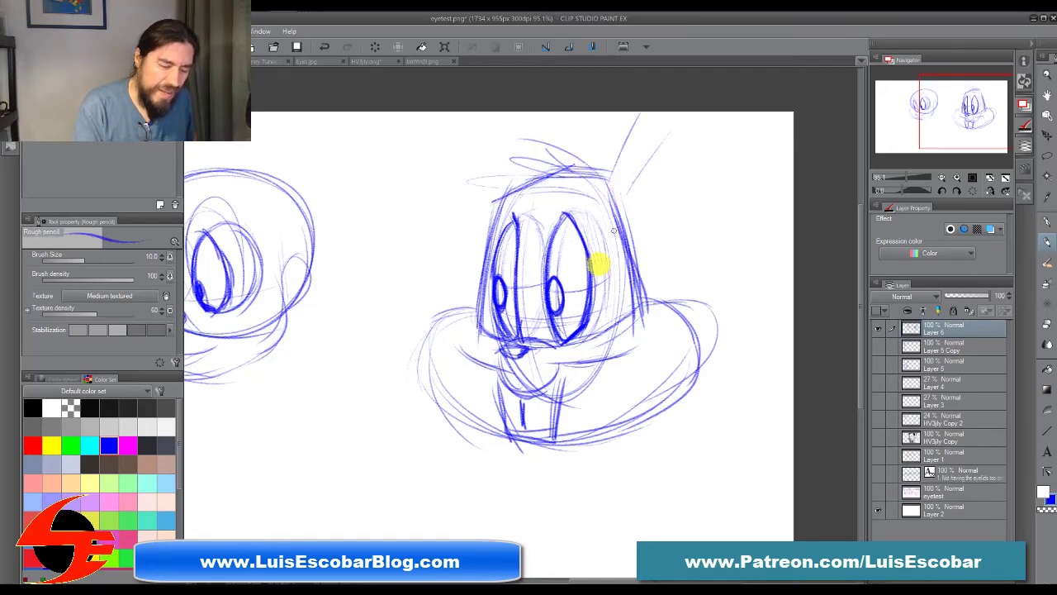
{"action": "mouse_move", "coordinate": [493, 282]}
{"action": "left_mouse_down"}
{"action": "mouse_move", "coordinate": [505, 321]}
{"action": "mouse_move", "coordinate": [499, 300]}
{"action": "mouse_move", "coordinate": [559, 303]}
{"action": "mouse_move", "coordinate": [556, 311]}
{"action": "left_mouse_up"}
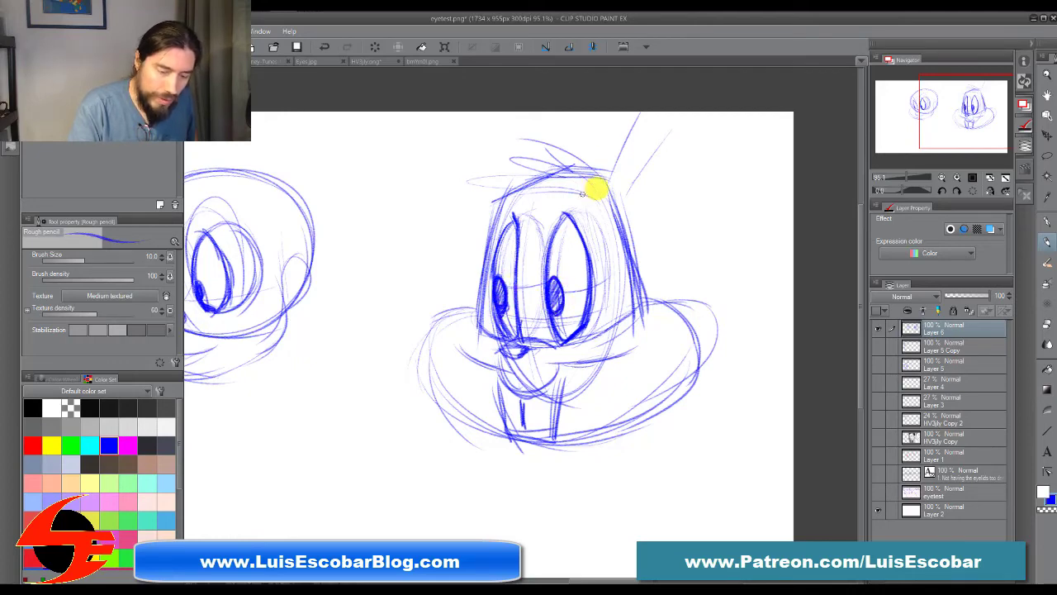
Step: Darken the oval head's forehead, straight sides and near cheek, and reinforce the muzzle and front teeth
{"action": "mouse_move", "coordinate": [533, 176]}
{"action": "left_mouse_down"}
{"action": "mouse_move", "coordinate": [581, 174]}
{"action": "mouse_move", "coordinate": [493, 200]}
{"action": "left_mouse_up"}
{"action": "left_click_drag", "start_coordinate": [497, 198], "coordinate": [475, 318]}
{"action": "mouse_move", "coordinate": [614, 182]}
{"action": "left_mouse_down"}
{"action": "mouse_move", "coordinate": [637, 288]}
{"action": "mouse_move", "coordinate": [643, 206]}
{"action": "left_mouse_up"}
{"action": "mouse_move", "coordinate": [637, 295]}
{"action": "left_mouse_down"}
{"action": "mouse_move", "coordinate": [599, 335]}
{"action": "mouse_move", "coordinate": [678, 304]}
{"action": "mouse_move", "coordinate": [694, 325]}
{"action": "mouse_move", "coordinate": [689, 378]}
{"action": "left_mouse_up"}
{"action": "left_click_drag", "start_coordinate": [681, 312], "coordinate": [665, 413]}
{"action": "mouse_move", "coordinate": [524, 348]}
{"action": "left_mouse_down"}
{"action": "mouse_move", "coordinate": [501, 357]}
{"action": "mouse_move", "coordinate": [546, 371]}
{"action": "mouse_move", "coordinate": [511, 382]}
{"action": "mouse_move", "coordinate": [520, 385]}
{"action": "mouse_move", "coordinate": [498, 378]}
{"action": "mouse_move", "coordinate": [544, 358]}
{"action": "mouse_move", "coordinate": [502, 353]}
{"action": "mouse_move", "coordinate": [543, 340]}
{"action": "mouse_move", "coordinate": [529, 350]}
{"action": "mouse_move", "coordinate": [524, 339]}
{"action": "mouse_move", "coordinate": [538, 336]}
{"action": "mouse_move", "coordinate": [510, 336]}
{"action": "mouse_move", "coordinate": [492, 358]}
{"action": "mouse_move", "coordinate": [526, 367]}
{"action": "mouse_move", "coordinate": [617, 355]}
{"action": "mouse_move", "coordinate": [509, 369]}
{"action": "mouse_move", "coordinate": [468, 354]}
{"action": "mouse_move", "coordinate": [551, 382]}
{"action": "mouse_move", "coordinate": [546, 402]}
{"action": "mouse_move", "coordinate": [494, 382]}
{"action": "mouse_move", "coordinate": [512, 413]}
{"action": "left_mouse_up"}
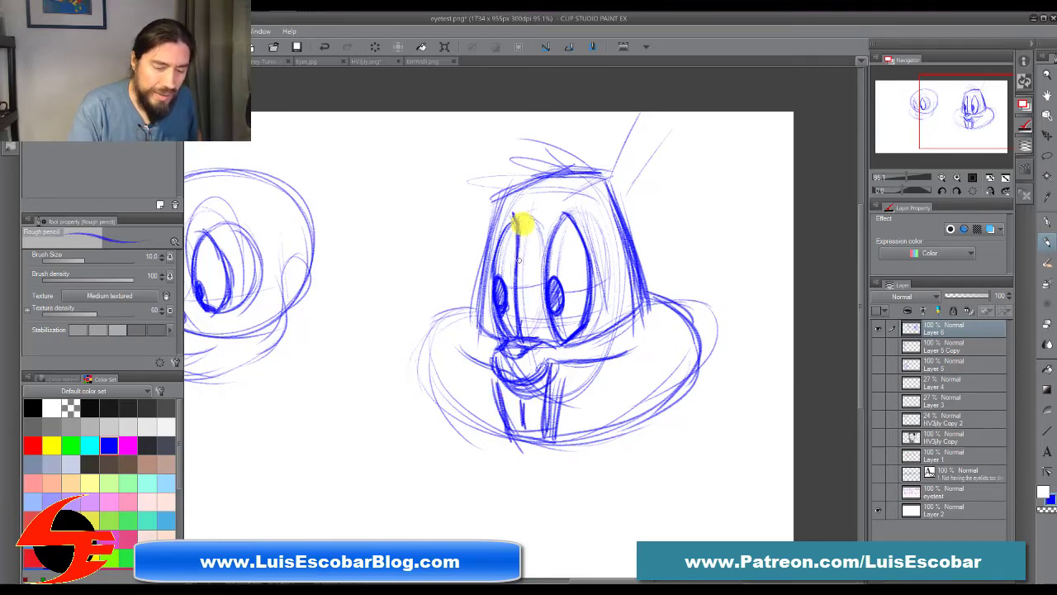
Step: Reinforce the head's far side and the eye outlines, and draw an arched line above each eye
{"action": "left_click_drag", "start_coordinate": [495, 252], "coordinate": [502, 241]}
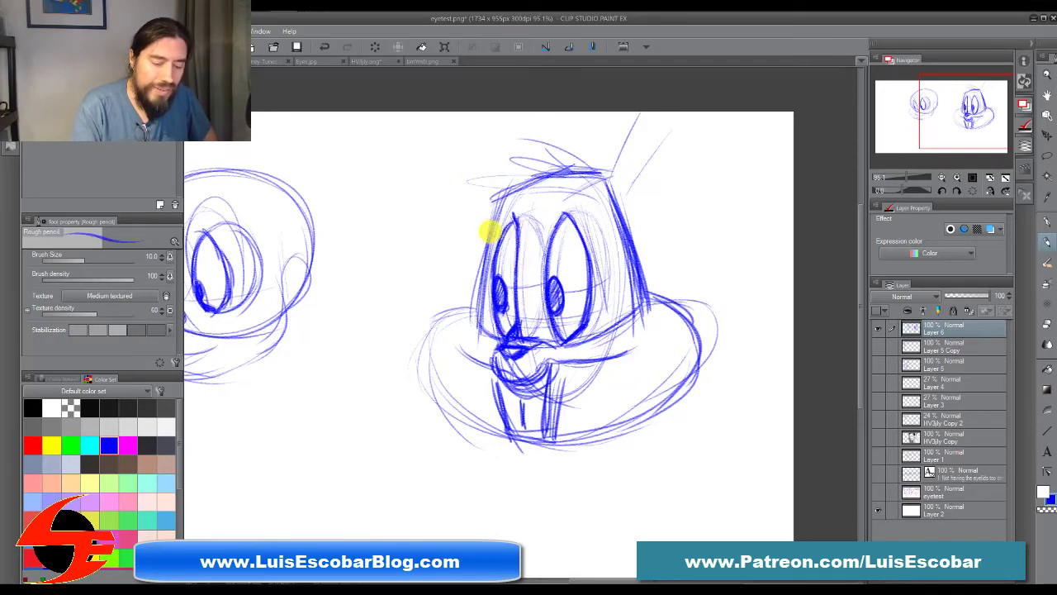
{"action": "left_click_drag", "start_coordinate": [476, 311], "coordinate": [503, 196]}
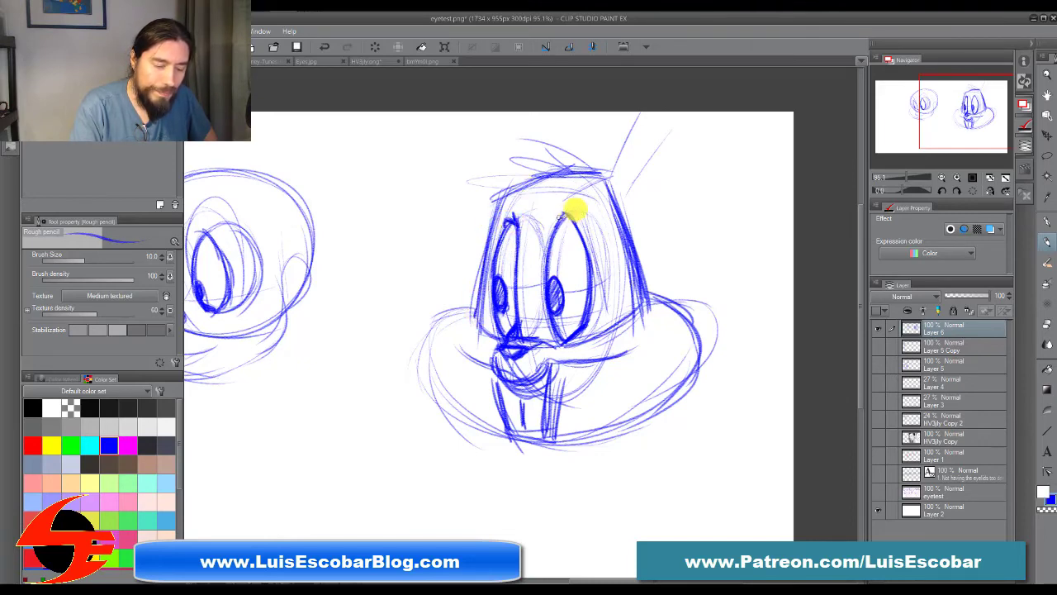
{"action": "mouse_move", "coordinate": [548, 238]}
{"action": "left_mouse_down"}
{"action": "mouse_move", "coordinate": [582, 200]}
{"action": "mouse_move", "coordinate": [588, 213]}
{"action": "mouse_move", "coordinate": [560, 195]}
{"action": "mouse_move", "coordinate": [545, 228]}
{"action": "mouse_move", "coordinate": [572, 221]}
{"action": "left_mouse_up"}
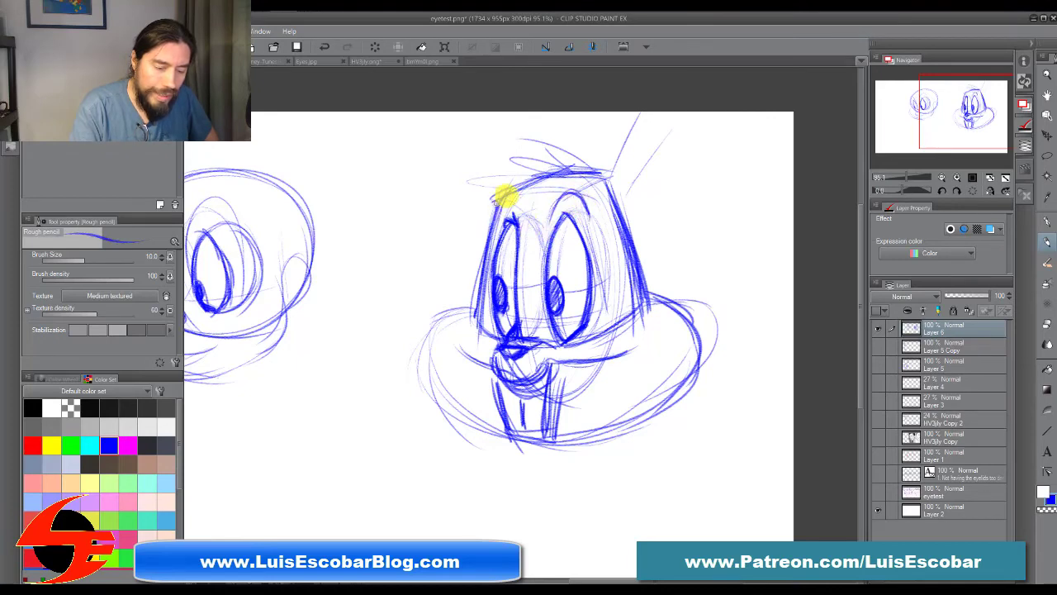
{"action": "left_click_drag", "start_coordinate": [499, 205], "coordinate": [526, 219]}
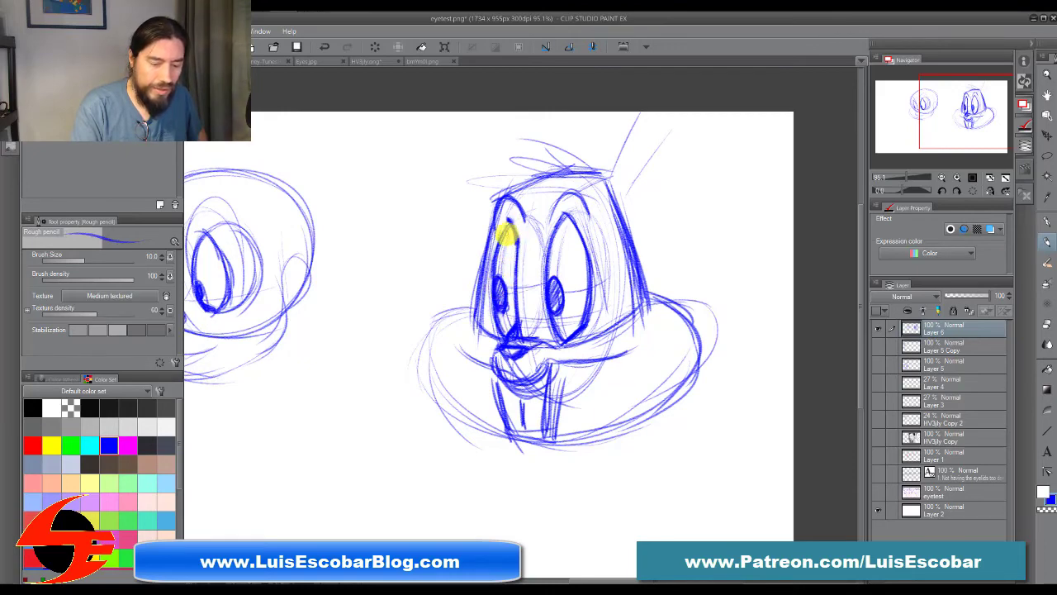
{"action": "left_click_drag", "start_coordinate": [515, 223], "coordinate": [540, 248]}
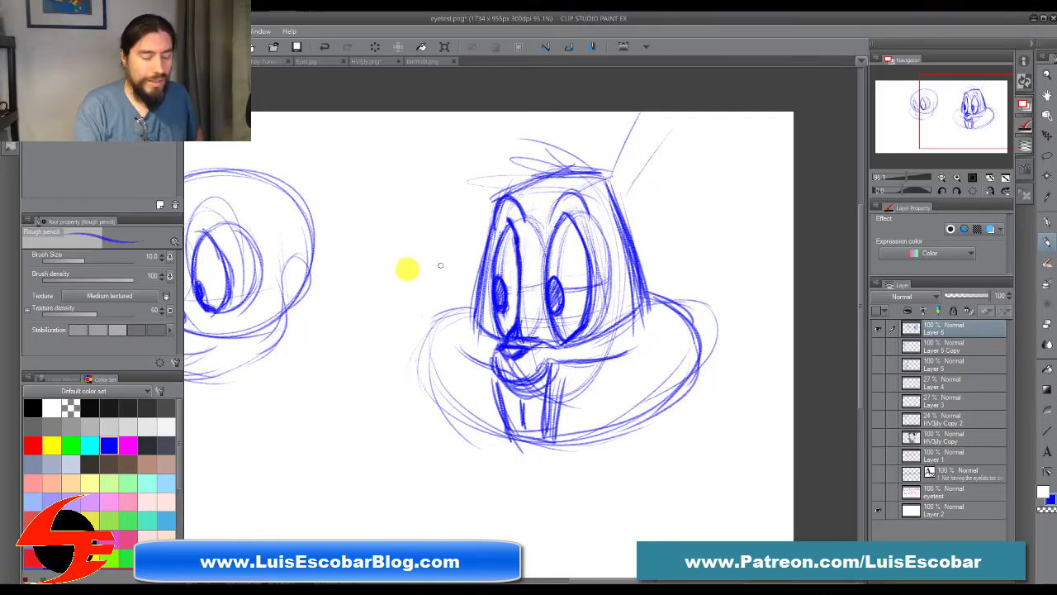
Step: Sketch a small round head below and between the two heads, with slanted pointed eyes, filled pupils and an angled forehead and far side
{"action": "mouse_move", "coordinate": [325, 411]}
{"action": "left_mouse_down"}
{"action": "mouse_move", "coordinate": [409, 427]}
{"action": "mouse_move", "coordinate": [390, 484]}
{"action": "mouse_move", "coordinate": [362, 472]}
{"action": "mouse_move", "coordinate": [380, 428]}
{"action": "mouse_move", "coordinate": [359, 458]}
{"action": "mouse_move", "coordinate": [338, 454]}
{"action": "mouse_move", "coordinate": [323, 427]}
{"action": "mouse_move", "coordinate": [335, 464]}
{"action": "left_mouse_up"}
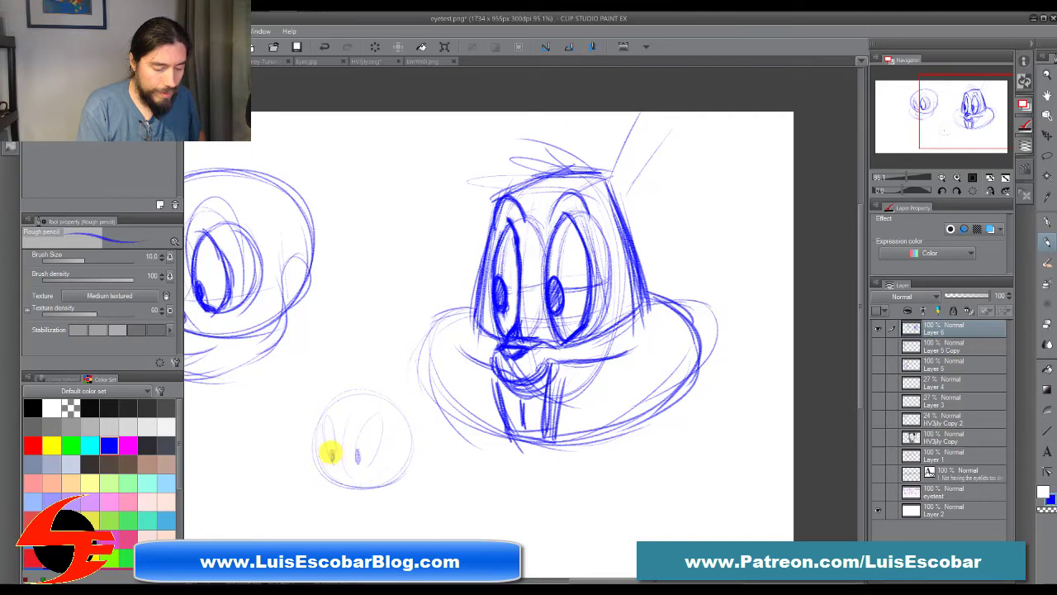
{"action": "mouse_move", "coordinate": [331, 434]}
{"action": "left_mouse_down"}
{"action": "mouse_move", "coordinate": [323, 418]}
{"action": "mouse_move", "coordinate": [330, 448]}
{"action": "mouse_move", "coordinate": [333, 432]}
{"action": "mouse_move", "coordinate": [357, 446]}
{"action": "mouse_move", "coordinate": [366, 421]}
{"action": "mouse_move", "coordinate": [377, 441]}
{"action": "mouse_move", "coordinate": [375, 425]}
{"action": "left_mouse_up"}
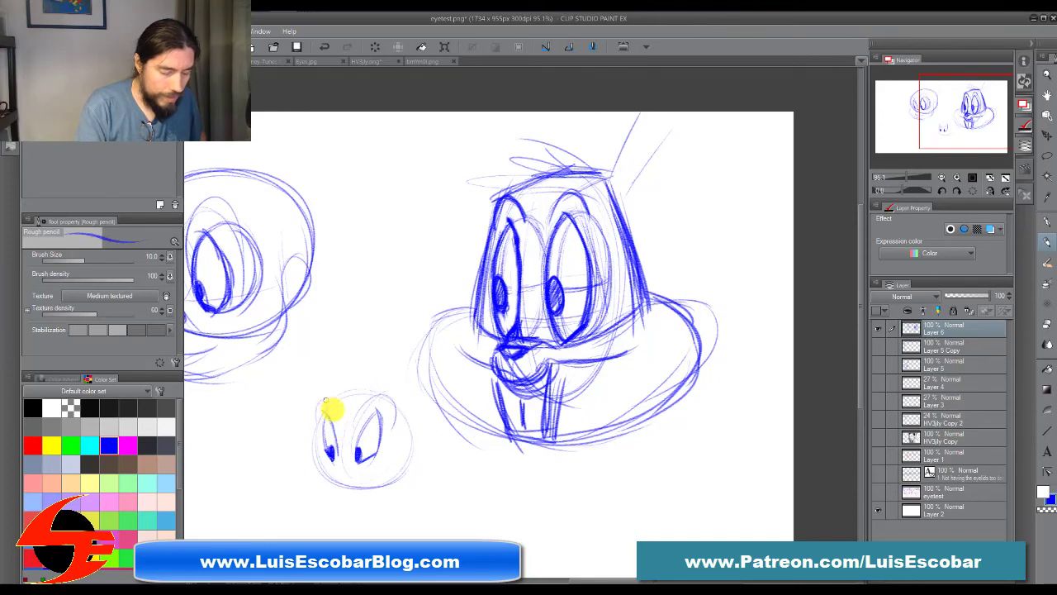
{"action": "left_click_drag", "start_coordinate": [330, 404], "coordinate": [356, 383]}
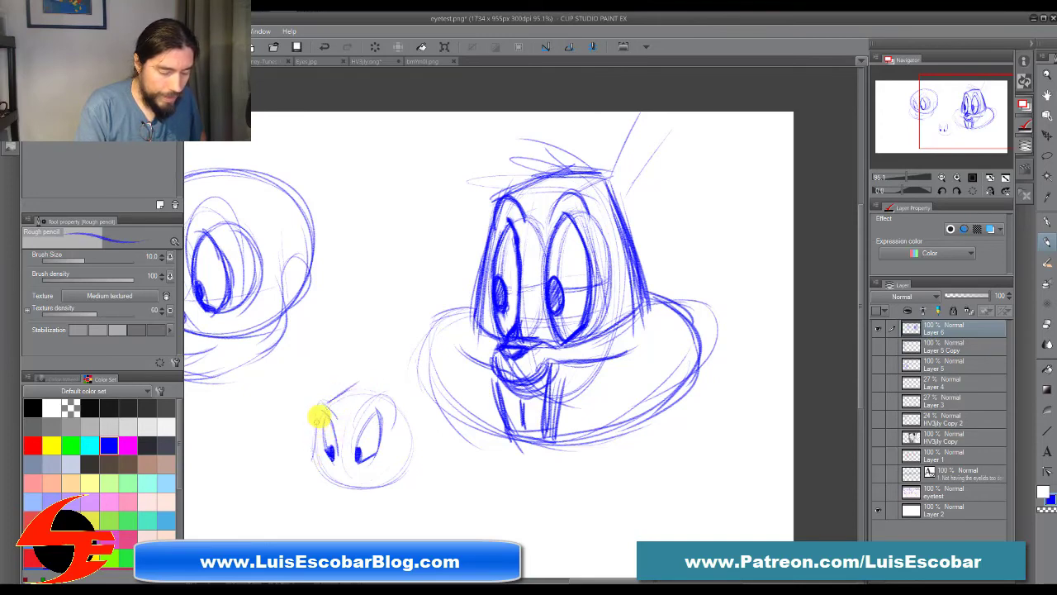
{"action": "left_click_drag", "start_coordinate": [320, 416], "coordinate": [307, 467]}
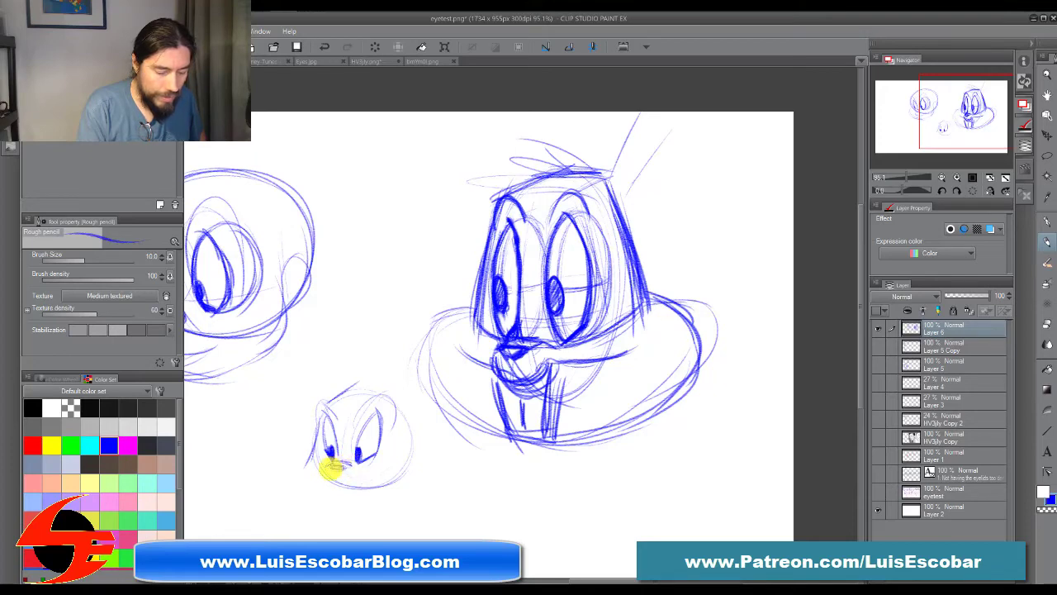
Step: Add a nose, muzzle and wide cheeks to the small head, and draw its top and straight near side
{"action": "mouse_move", "coordinate": [355, 470]}
{"action": "left_mouse_down"}
{"action": "mouse_move", "coordinate": [397, 462]}
{"action": "mouse_move", "coordinate": [327, 473]}
{"action": "mouse_move", "coordinate": [316, 471]}
{"action": "mouse_move", "coordinate": [326, 457]}
{"action": "mouse_move", "coordinate": [308, 451]}
{"action": "mouse_move", "coordinate": [334, 499]}
{"action": "left_mouse_up"}
{"action": "mouse_move", "coordinate": [357, 459]}
{"action": "left_mouse_down"}
{"action": "mouse_move", "coordinate": [415, 464]}
{"action": "mouse_move", "coordinate": [384, 478]}
{"action": "mouse_move", "coordinate": [406, 416]}
{"action": "mouse_move", "coordinate": [411, 446]}
{"action": "mouse_move", "coordinate": [399, 392]}
{"action": "mouse_move", "coordinate": [413, 457]}
{"action": "mouse_move", "coordinate": [373, 457]}
{"action": "mouse_move", "coordinate": [400, 445]}
{"action": "mouse_move", "coordinate": [425, 457]}
{"action": "mouse_move", "coordinate": [430, 477]}
{"action": "mouse_move", "coordinate": [419, 489]}
{"action": "mouse_move", "coordinate": [428, 481]}
{"action": "mouse_move", "coordinate": [325, 480]}
{"action": "mouse_move", "coordinate": [334, 504]}
{"action": "mouse_move", "coordinate": [347, 503]}
{"action": "mouse_move", "coordinate": [382, 378]}
{"action": "mouse_move", "coordinate": [359, 434]}
{"action": "mouse_move", "coordinate": [358, 447]}
{"action": "mouse_move", "coordinate": [376, 413]}
{"action": "mouse_move", "coordinate": [372, 457]}
{"action": "mouse_move", "coordinate": [330, 420]}
{"action": "mouse_move", "coordinate": [337, 454]}
{"action": "mouse_move", "coordinate": [323, 426]}
{"action": "mouse_move", "coordinate": [337, 407]}
{"action": "mouse_move", "coordinate": [313, 447]}
{"action": "mouse_move", "coordinate": [338, 395]}
{"action": "mouse_move", "coordinate": [382, 383]}
{"action": "mouse_move", "coordinate": [344, 391]}
{"action": "mouse_move", "coordinate": [397, 417]}
{"action": "left_mouse_up"}
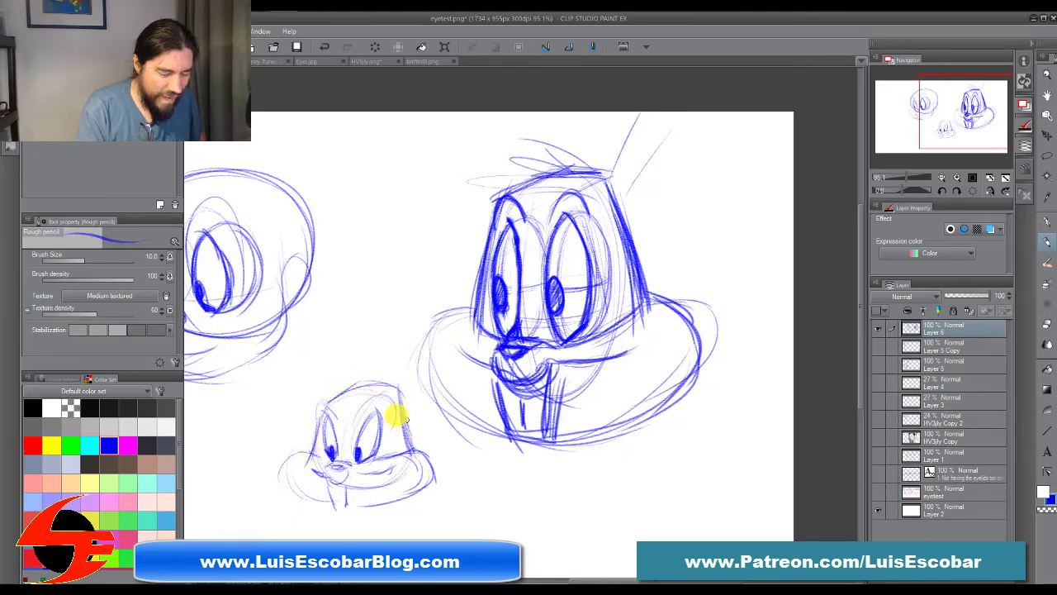
{"action": "mouse_move", "coordinate": [349, 473]}
{"action": "left_mouse_down"}
{"action": "mouse_move", "coordinate": [321, 472]}
{"action": "mouse_move", "coordinate": [341, 463]}
{"action": "mouse_move", "coordinate": [299, 452]}
{"action": "mouse_move", "coordinate": [287, 483]}
{"action": "mouse_move", "coordinate": [296, 454]}
{"action": "mouse_move", "coordinate": [297, 467]}
{"action": "mouse_move", "coordinate": [372, 503]}
{"action": "mouse_move", "coordinate": [300, 449]}
{"action": "mouse_move", "coordinate": [358, 504]}
{"action": "mouse_move", "coordinate": [397, 440]}
{"action": "mouse_move", "coordinate": [386, 463]}
{"action": "mouse_move", "coordinate": [419, 440]}
{"action": "mouse_move", "coordinate": [429, 446]}
{"action": "mouse_move", "coordinate": [394, 496]}
{"action": "mouse_move", "coordinate": [314, 488]}
{"action": "left_mouse_up"}
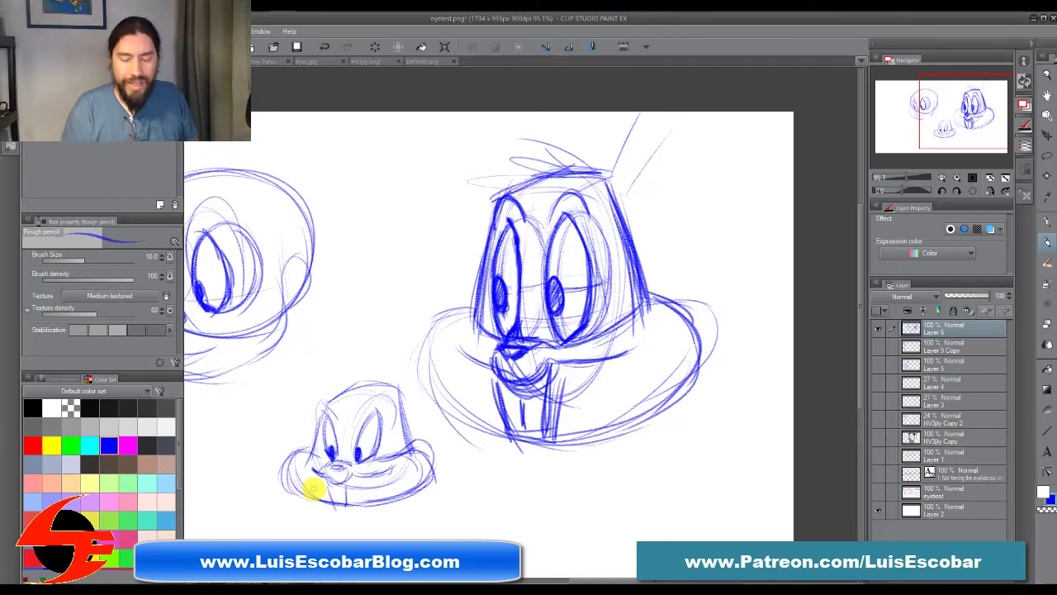
Step: Hide the cartoon heads on Layer 6 and show the eyetest layer with the rows of eye studies
{"action": "left_click", "coordinate": [877, 328]}
{"action": "left_click", "coordinate": [879, 492]}
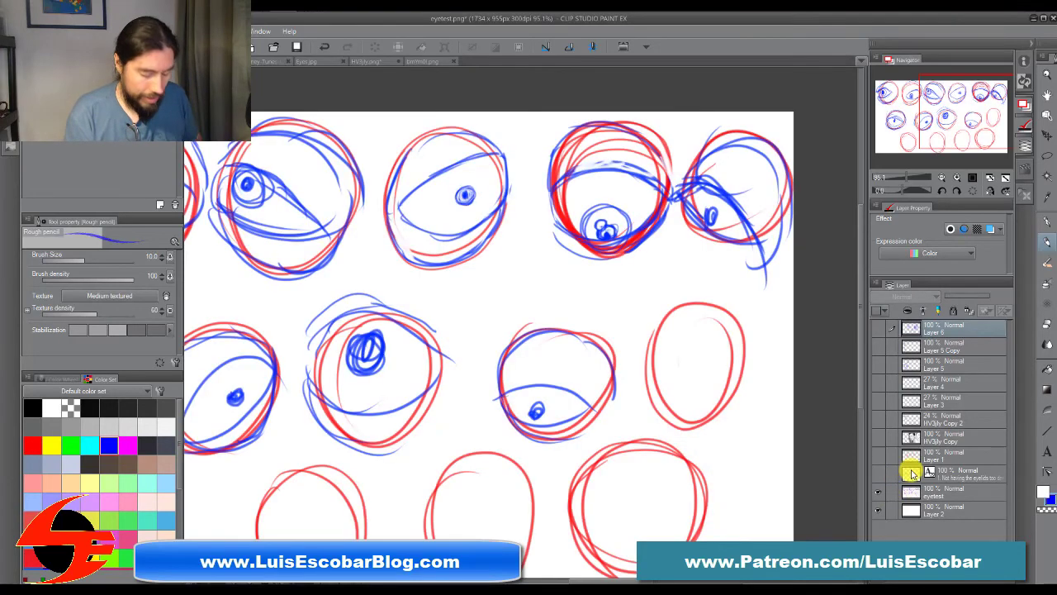
{"action": "scroll", "coordinate": [583, 463], "scroll_direction": "down", "scroll_amount": 4}
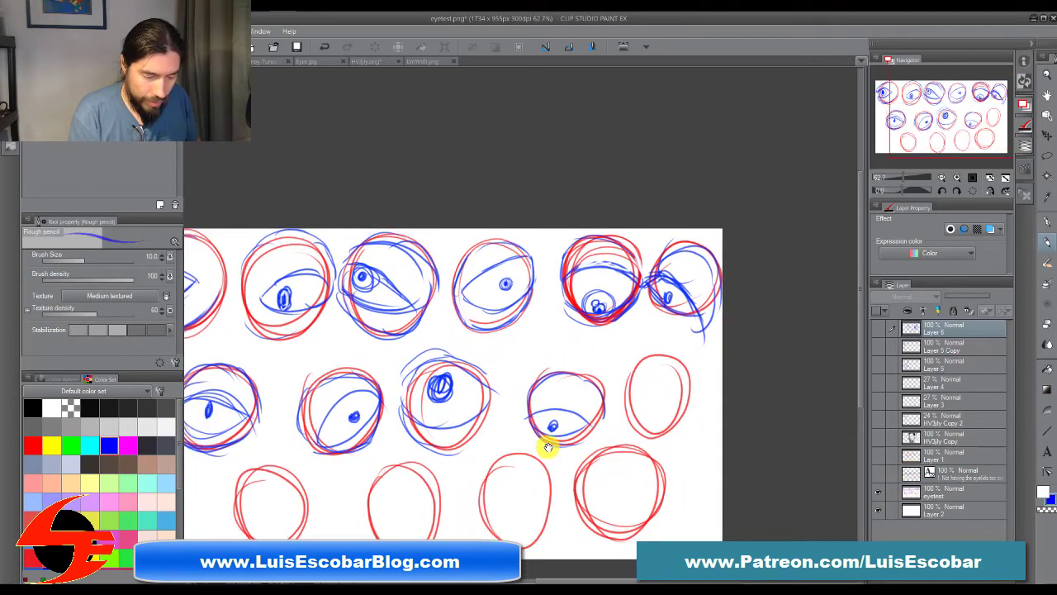
{"action": "scroll", "coordinate": [584, 455], "scroll_direction": "up", "scroll_amount": 1}
{"action": "scroll", "coordinate": [592, 453], "scroll_direction": "down", "scroll_amount": 2}
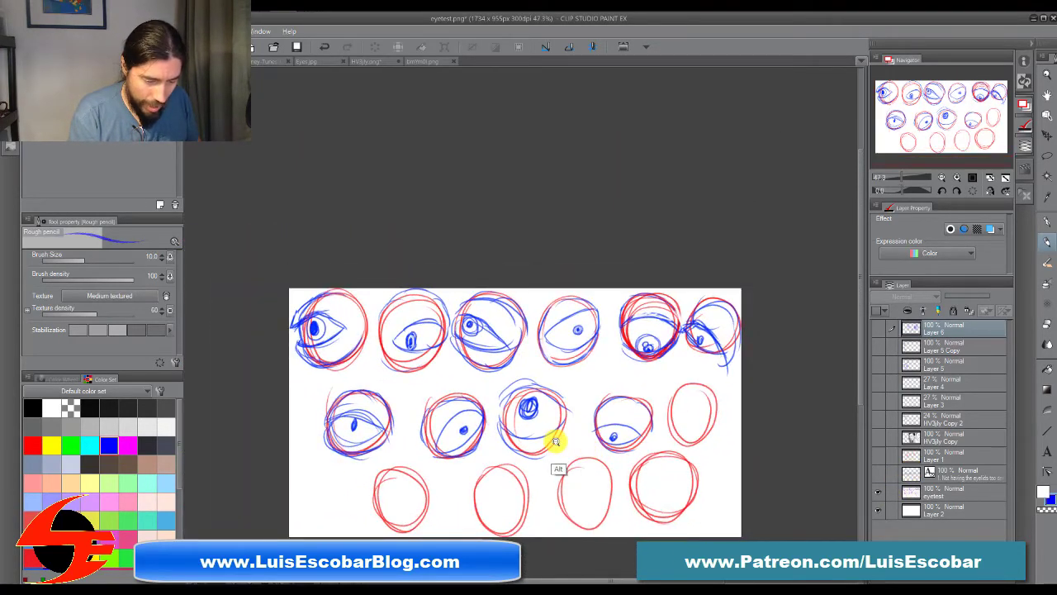
{"action": "scroll", "coordinate": [556, 438], "scroll_direction": "up", "scroll_amount": 2}
{"action": "left_click_drag", "start_coordinate": [563, 432], "coordinate": [614, 427]}
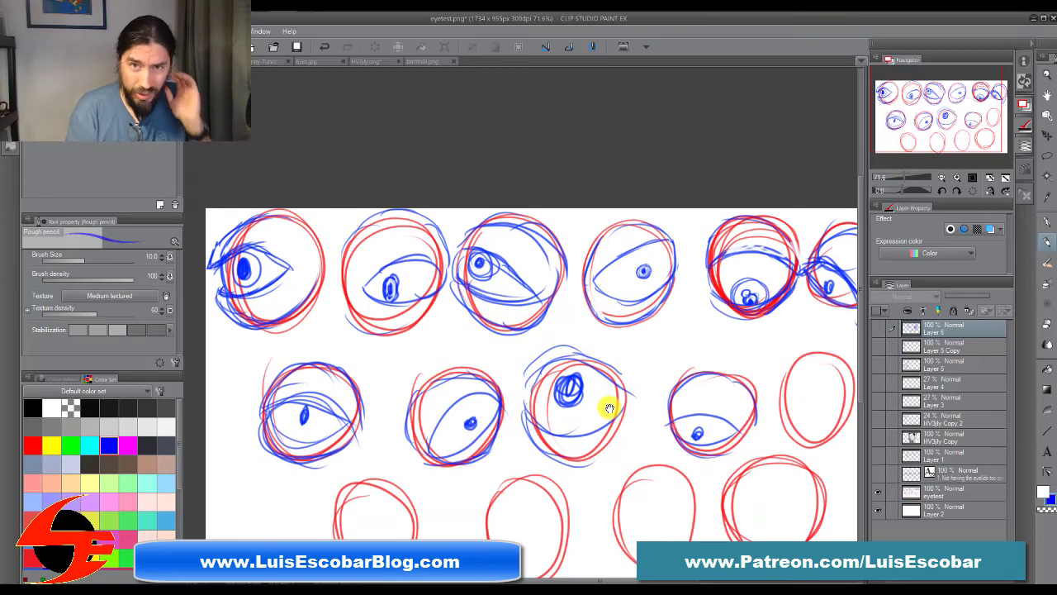
Step: Lower the eyetest layer's opacity to 34% and add a new layer above Layer 6
{"action": "left_click", "coordinate": [950, 491]}
{"action": "left_click_drag", "start_coordinate": [986, 293], "coordinate": [958, 297]}
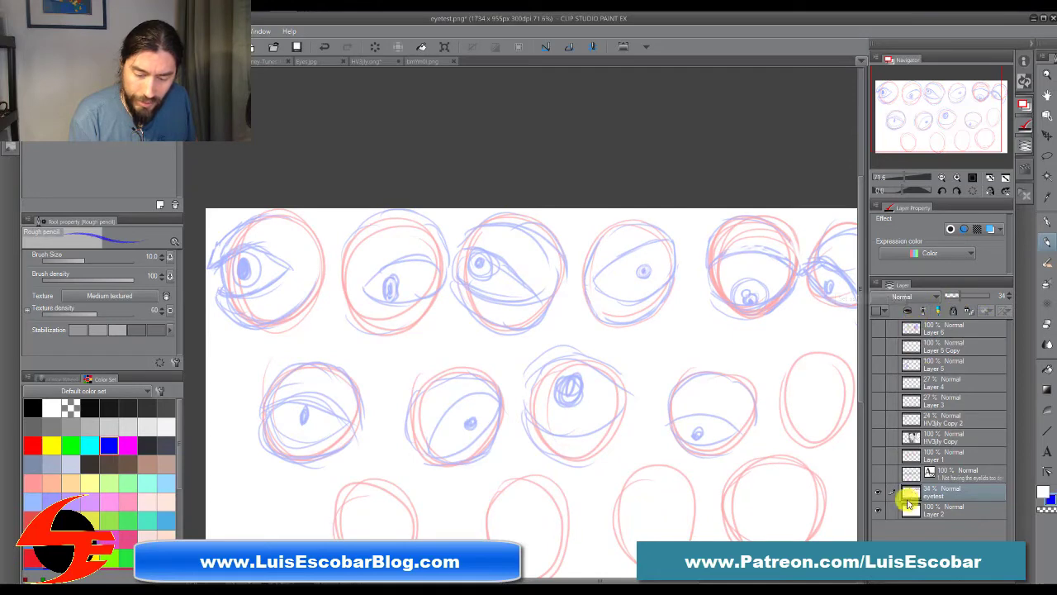
{"action": "left_click", "coordinate": [941, 330]}
{"action": "key", "text": "ctrl+shift+n"}
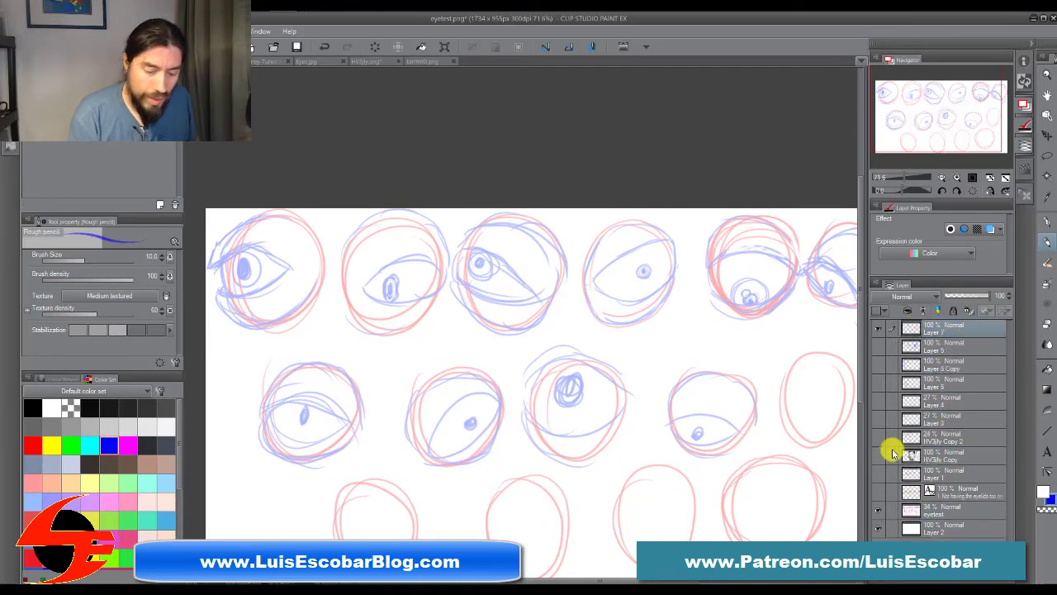
Step: Draw corrected eyeball circles over the third eye of the top row and the third eye of the middle row
{"action": "left_click_drag", "start_coordinate": [688, 443], "coordinate": [672, 347]}
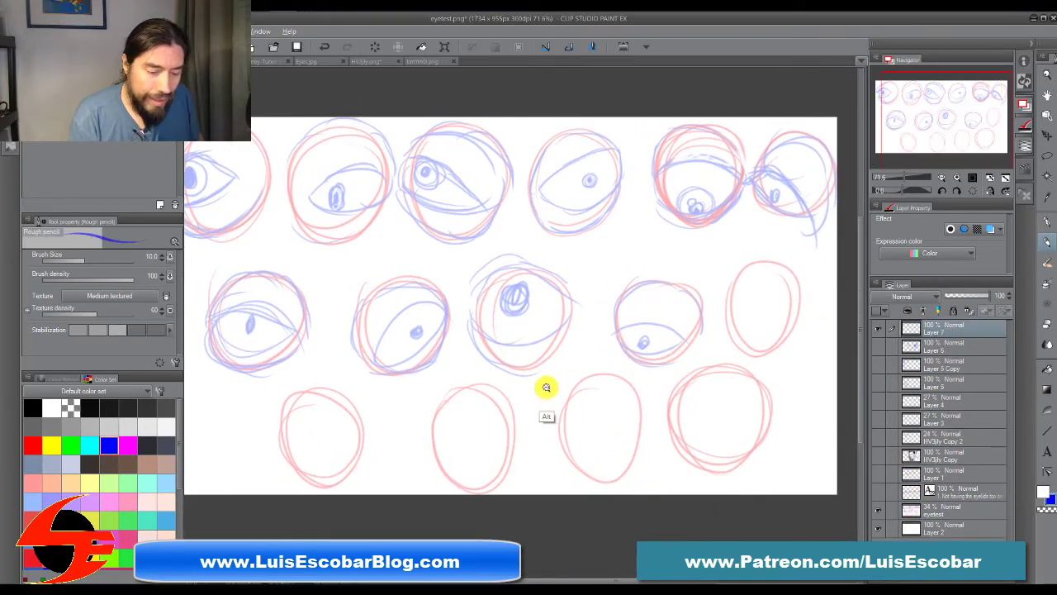
{"action": "left_click_drag", "start_coordinate": [561, 390], "coordinate": [594, 401]}
{"action": "mouse_move", "coordinate": [586, 343]}
{"action": "left_mouse_down"}
{"action": "mouse_move", "coordinate": [692, 500]}
{"action": "mouse_move", "coordinate": [710, 457]}
{"action": "mouse_move", "coordinate": [663, 479]}
{"action": "mouse_move", "coordinate": [656, 446]}
{"action": "left_mouse_up"}
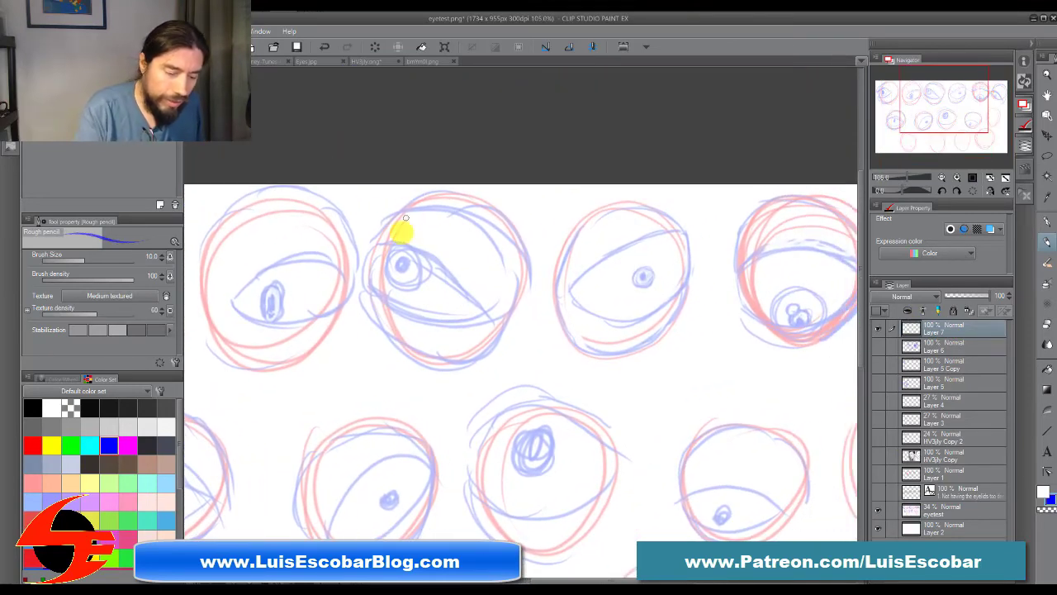
{"action": "mouse_move", "coordinate": [403, 339]}
{"action": "left_mouse_down"}
{"action": "mouse_move", "coordinate": [370, 259]}
{"action": "mouse_move", "coordinate": [417, 357]}
{"action": "mouse_move", "coordinate": [379, 250]}
{"action": "mouse_move", "coordinate": [374, 259]}
{"action": "mouse_move", "coordinate": [402, 216]}
{"action": "mouse_move", "coordinate": [486, 196]}
{"action": "mouse_move", "coordinate": [524, 235]}
{"action": "mouse_move", "coordinate": [473, 200]}
{"action": "mouse_move", "coordinate": [536, 297]}
{"action": "mouse_move", "coordinate": [514, 268]}
{"action": "mouse_move", "coordinate": [462, 372]}
{"action": "mouse_move", "coordinate": [405, 331]}
{"action": "left_mouse_up"}
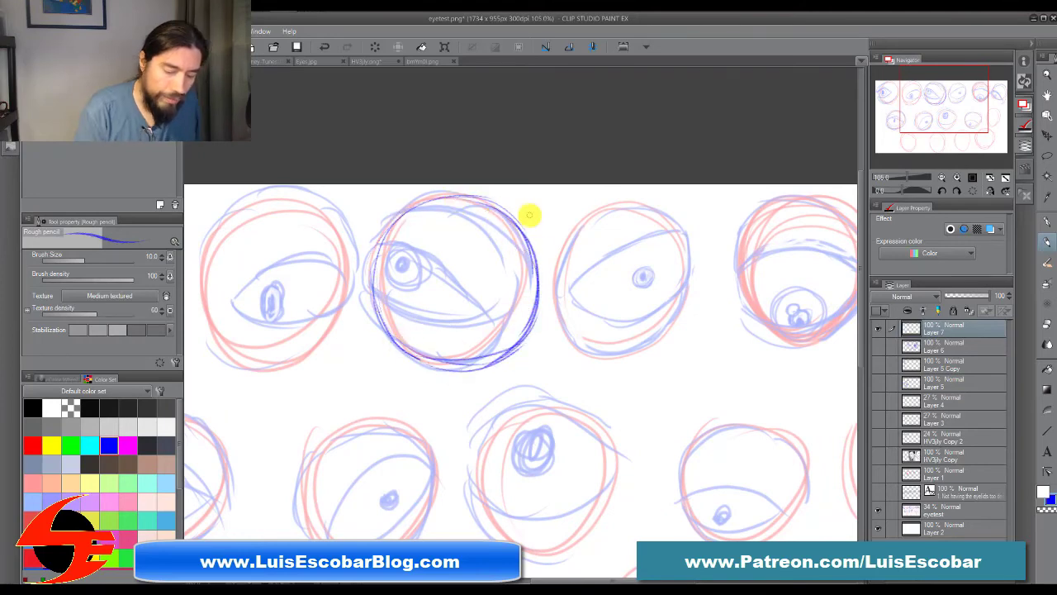
{"action": "scroll", "coordinate": [713, 389], "scroll_direction": "down", "scroll_amount": 5}
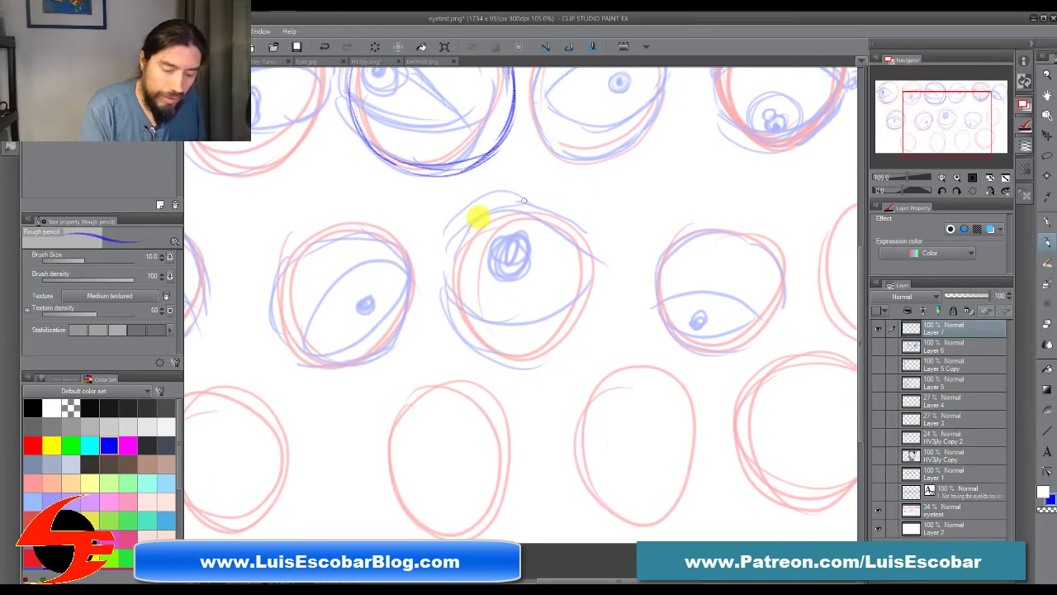
{"action": "mouse_move", "coordinate": [602, 262]}
{"action": "left_mouse_down"}
{"action": "mouse_move", "coordinate": [469, 346]}
{"action": "mouse_move", "coordinate": [524, 364]}
{"action": "mouse_move", "coordinate": [609, 325]}
{"action": "left_mouse_up"}
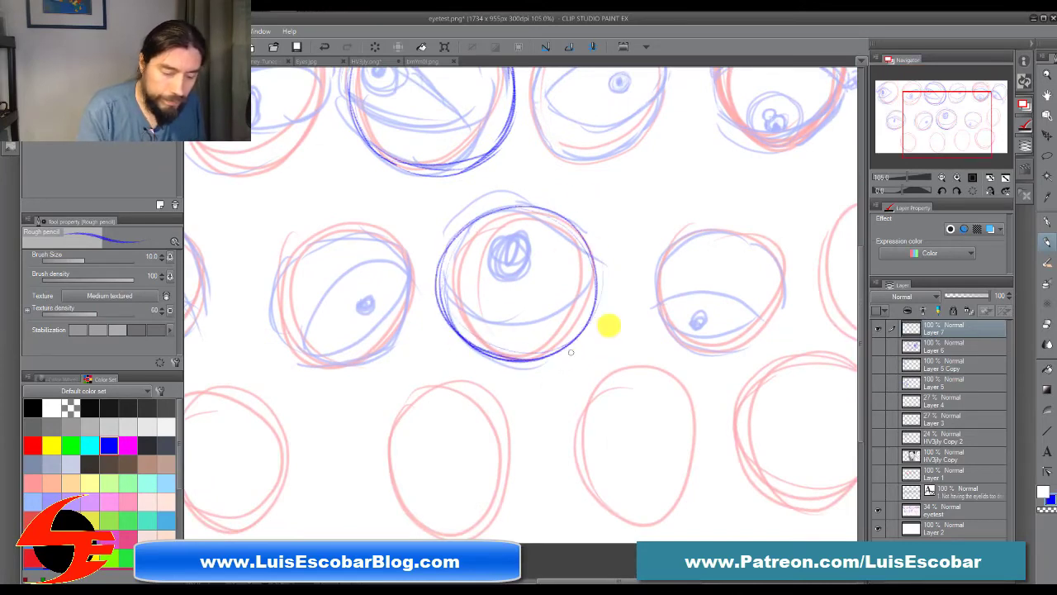
Step: Draw rounder eyeball circles over the second and first eyes of the middle row
{"action": "mouse_move", "coordinate": [572, 405]}
{"action": "left_mouse_down"}
{"action": "mouse_move", "coordinate": [616, 427]}
{"action": "mouse_move", "coordinate": [750, 437]}
{"action": "left_mouse_up"}
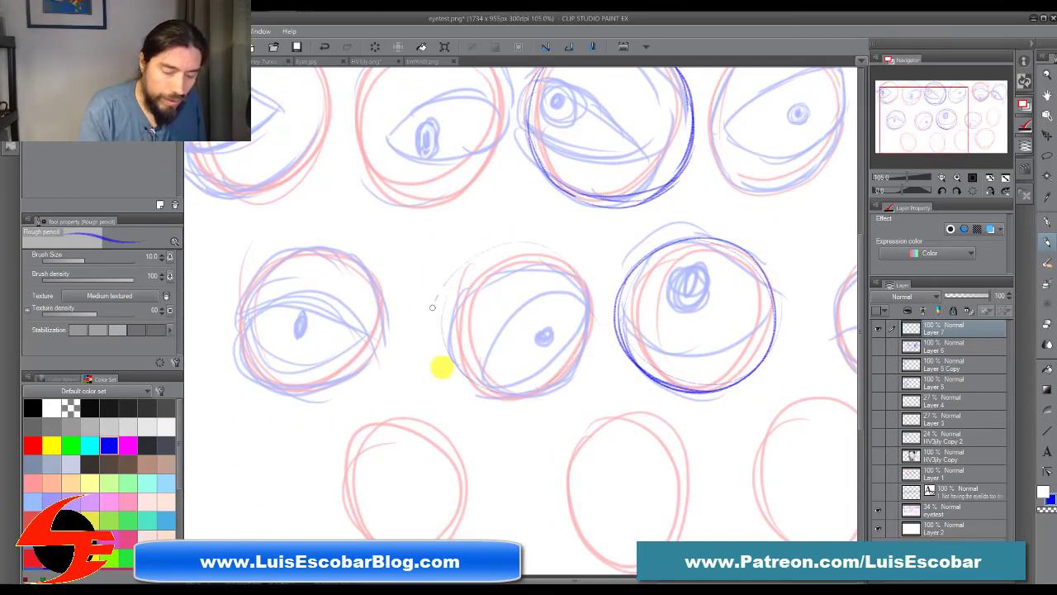
{"action": "mouse_move", "coordinate": [438, 366]}
{"action": "left_mouse_down"}
{"action": "mouse_move", "coordinate": [517, 401]}
{"action": "mouse_move", "coordinate": [560, 365]}
{"action": "left_mouse_up"}
{"action": "left_click_drag", "start_coordinate": [520, 407], "coordinate": [671, 455]}
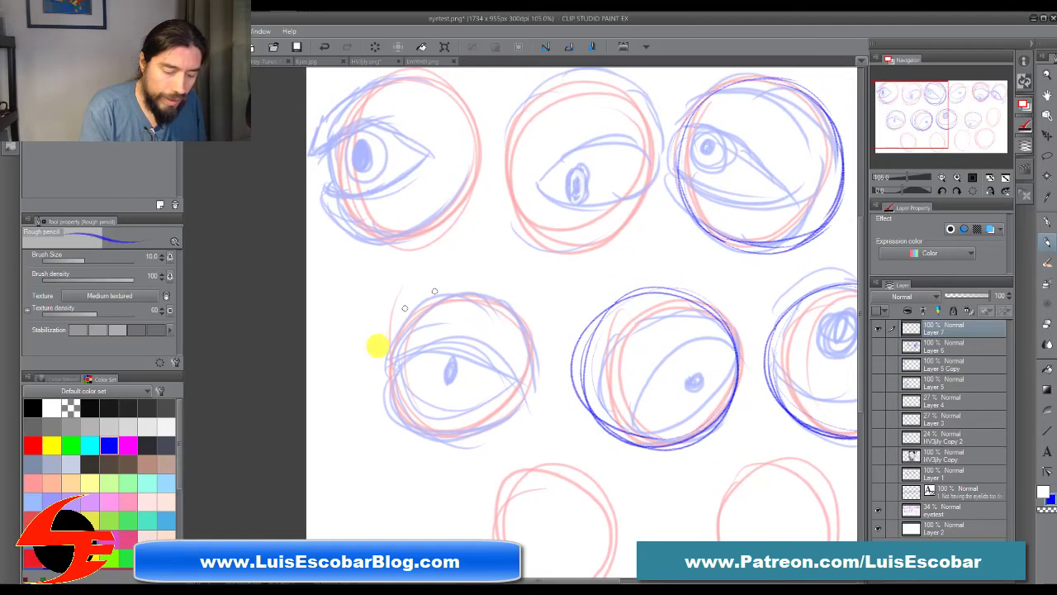
{"action": "mouse_move", "coordinate": [535, 350]}
{"action": "left_mouse_down"}
{"action": "mouse_move", "coordinate": [424, 439]}
{"action": "mouse_move", "coordinate": [517, 405]}
{"action": "left_mouse_up"}
Step: Draw rounder eyeball circles over the second and first eyes of the top row
{"action": "left_click_drag", "start_coordinate": [621, 381], "coordinate": [595, 507]}
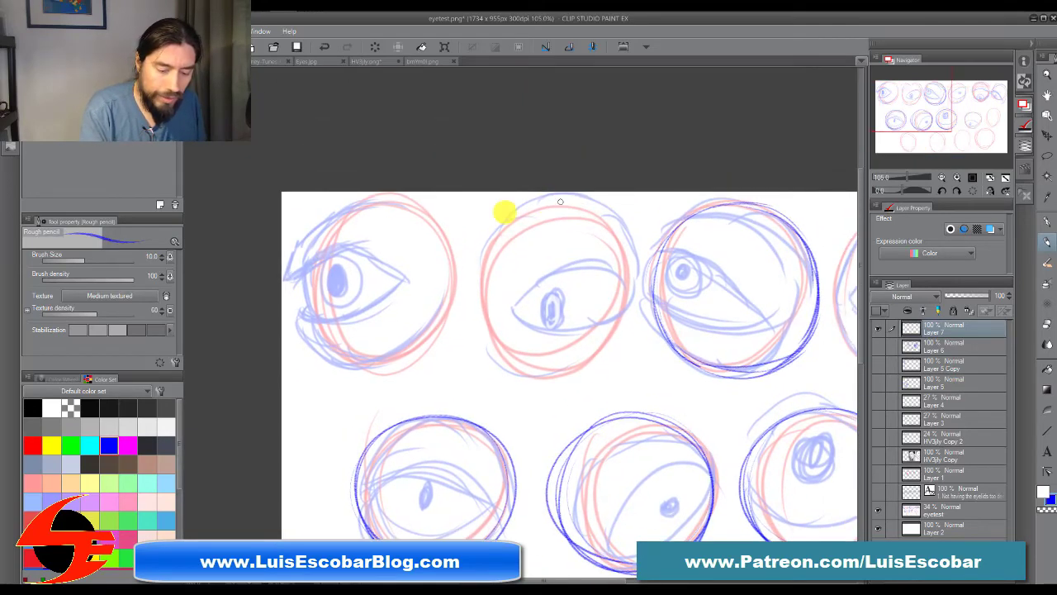
{"action": "mouse_move", "coordinate": [511, 211]}
{"action": "left_mouse_down"}
{"action": "mouse_move", "coordinate": [471, 295]}
{"action": "mouse_move", "coordinate": [574, 356]}
{"action": "left_mouse_up"}
{"action": "mouse_move", "coordinate": [415, 217]}
{"action": "left_mouse_down"}
{"action": "mouse_move", "coordinate": [437, 308]}
{"action": "mouse_move", "coordinate": [429, 224]}
{"action": "mouse_move", "coordinate": [347, 334]}
{"action": "left_mouse_up"}
Step: Trace eyelid lines over the third and fourth eyes of the top row
{"action": "left_click_drag", "start_coordinate": [682, 452], "coordinate": [351, 404]}
{"action": "left_click_drag", "start_coordinate": [638, 398], "coordinate": [635, 369]}
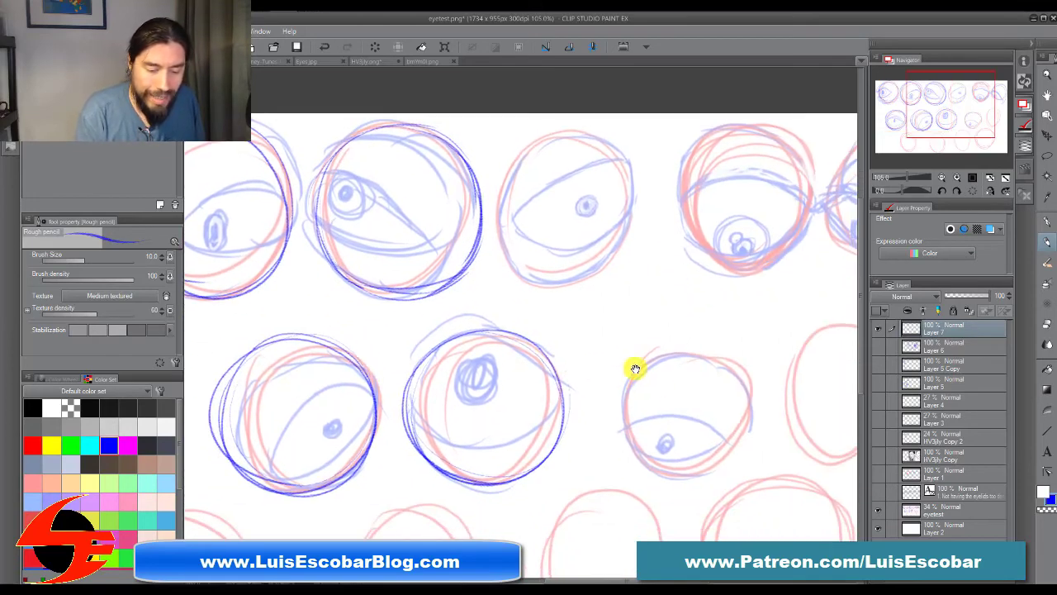
{"action": "mouse_move", "coordinate": [688, 416]}
{"action": "left_mouse_down"}
{"action": "mouse_move", "coordinate": [667, 366]}
{"action": "mouse_move", "coordinate": [642, 420]}
{"action": "left_mouse_up"}
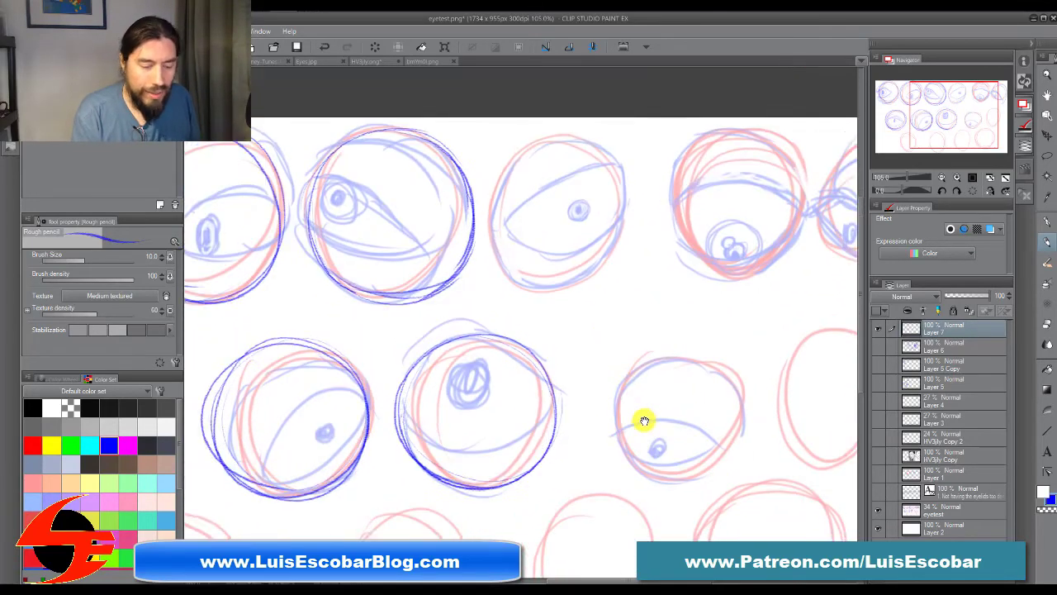
{"action": "left_click_drag", "start_coordinate": [611, 323], "coordinate": [694, 439]}
{"action": "left_click_drag", "start_coordinate": [653, 404], "coordinate": [669, 408]}
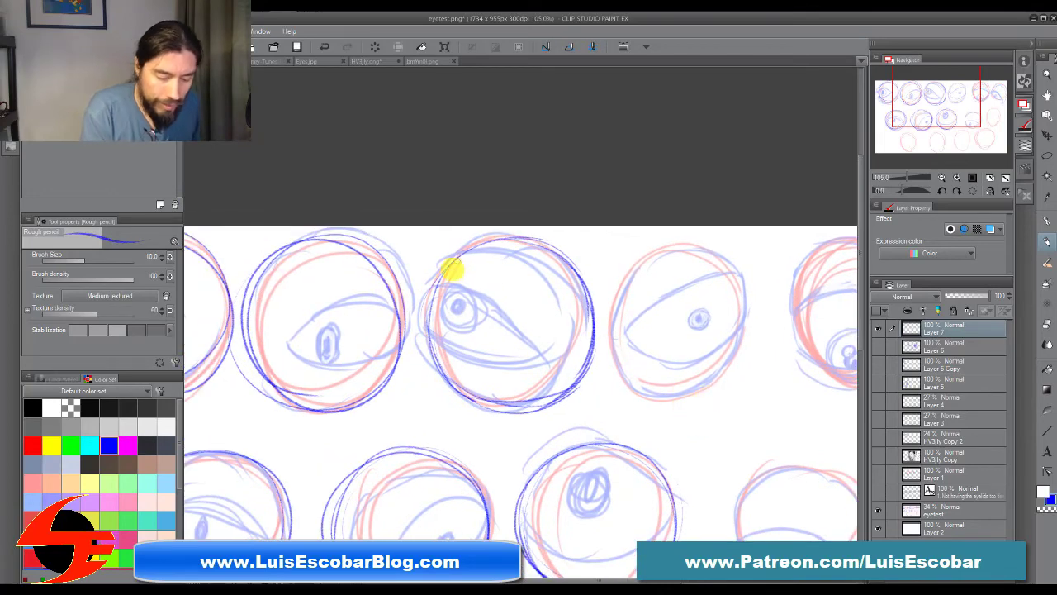
{"action": "left_click_drag", "start_coordinate": [442, 286], "coordinate": [512, 342]}
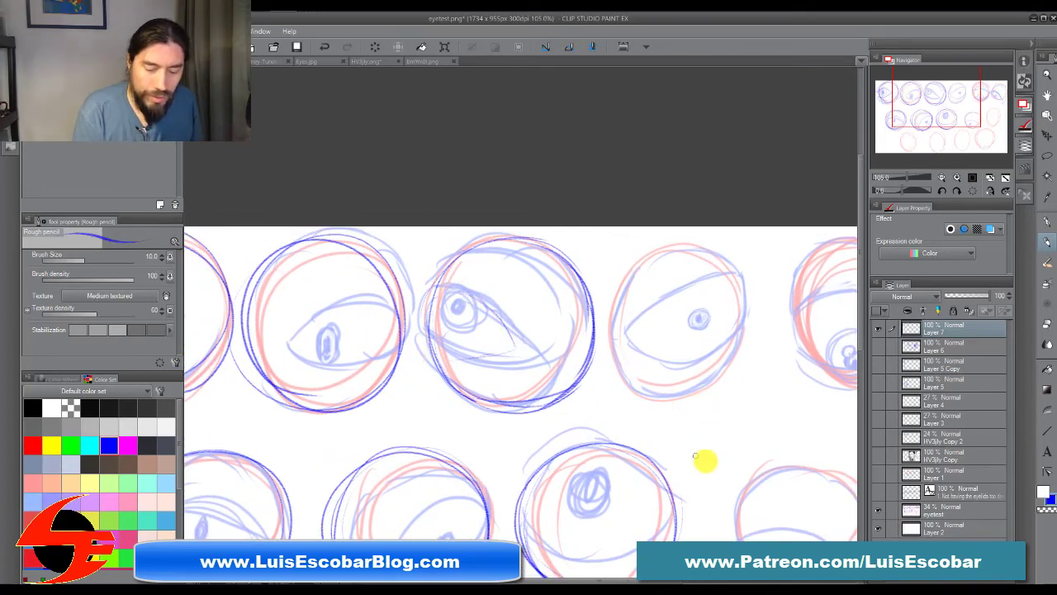
{"action": "left_click_drag", "start_coordinate": [703, 460], "coordinate": [559, 292]}
{"action": "mouse_move", "coordinate": [611, 128]}
{"action": "left_mouse_down"}
{"action": "mouse_move", "coordinate": [483, 197]}
{"action": "mouse_move", "coordinate": [618, 188]}
{"action": "left_mouse_up"}
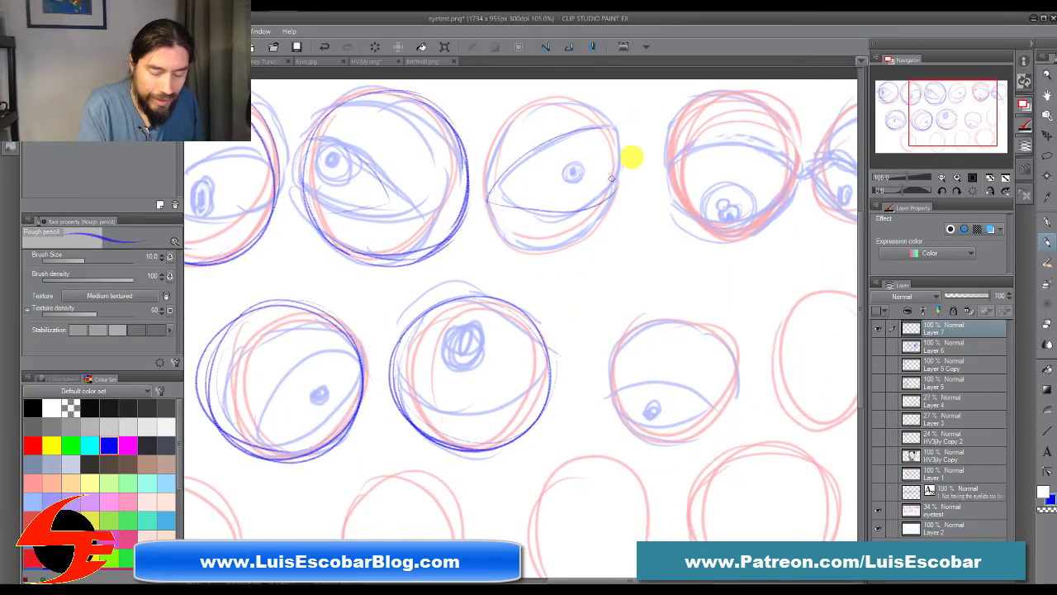
Step: Trace the upper eyelid curves of the top row's fifth eye and the middle row's fourth eye
{"action": "left_click_drag", "start_coordinate": [698, 452], "coordinate": [595, 459]}
{"action": "mouse_move", "coordinate": [554, 174]}
{"action": "left_mouse_down"}
{"action": "mouse_move", "coordinate": [605, 150]}
{"action": "mouse_move", "coordinate": [702, 187]}
{"action": "left_mouse_up"}
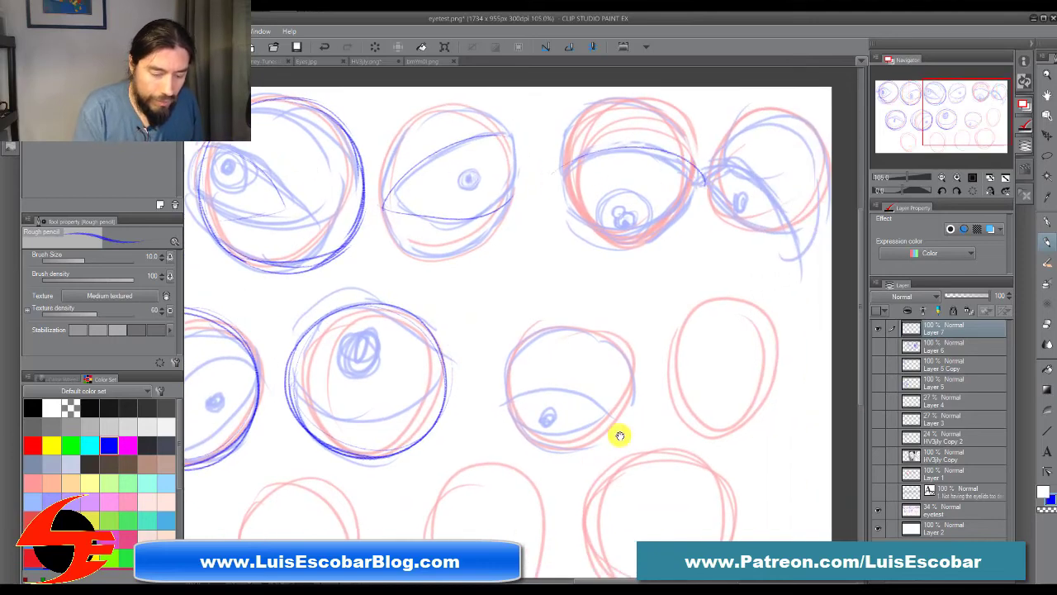
{"action": "left_click_drag", "start_coordinate": [619, 435], "coordinate": [739, 341]}
{"action": "left_click_drag", "start_coordinate": [627, 307], "coordinate": [741, 337]}
{"action": "left_click_drag", "start_coordinate": [588, 289], "coordinate": [679, 327]}
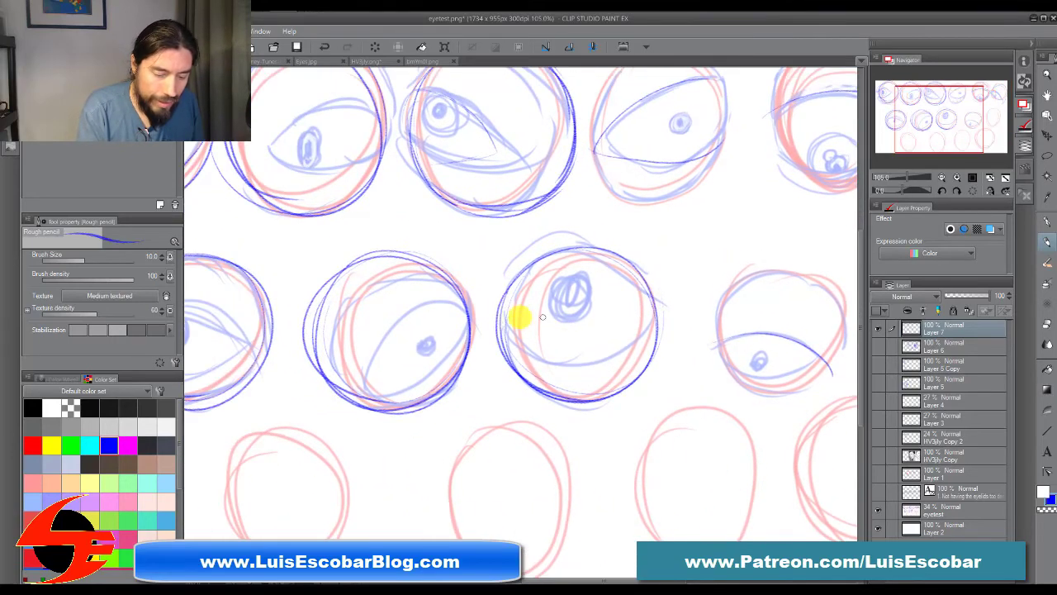
Step: Trace the eyelid curves over the third eye of the middle row and the lower eyelid of the second eye beside it
{"action": "left_click_drag", "start_coordinate": [503, 325], "coordinate": [648, 328]}
{"action": "left_click_drag", "start_coordinate": [551, 253], "coordinate": [647, 316]}
{"action": "mouse_move", "coordinate": [465, 299]}
{"action": "left_mouse_down"}
{"action": "mouse_move", "coordinate": [373, 345]}
{"action": "mouse_move", "coordinate": [461, 306]}
{"action": "left_mouse_up"}
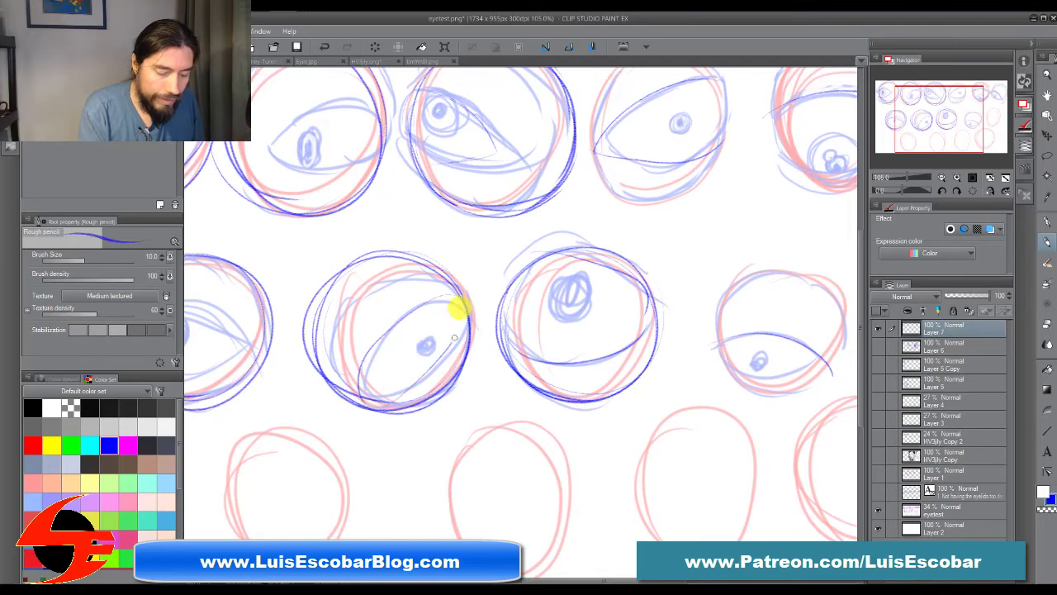
Step: Redraw the upper eyelid of the top row's third eye with a thicker edge, and add the tear duct at its inner corner
{"action": "left_click_drag", "start_coordinate": [547, 389], "coordinate": [569, 577]}
{"action": "mouse_move", "coordinate": [436, 285]}
{"action": "left_mouse_down"}
{"action": "mouse_move", "coordinate": [502, 291]}
{"action": "mouse_move", "coordinate": [458, 275]}
{"action": "mouse_move", "coordinate": [491, 291]}
{"action": "mouse_move", "coordinate": [518, 343]}
{"action": "left_mouse_up"}
{"action": "mouse_move", "coordinate": [515, 343]}
{"action": "left_mouse_down"}
{"action": "mouse_move", "coordinate": [451, 345]}
{"action": "mouse_move", "coordinate": [485, 347]}
{"action": "left_mouse_up"}
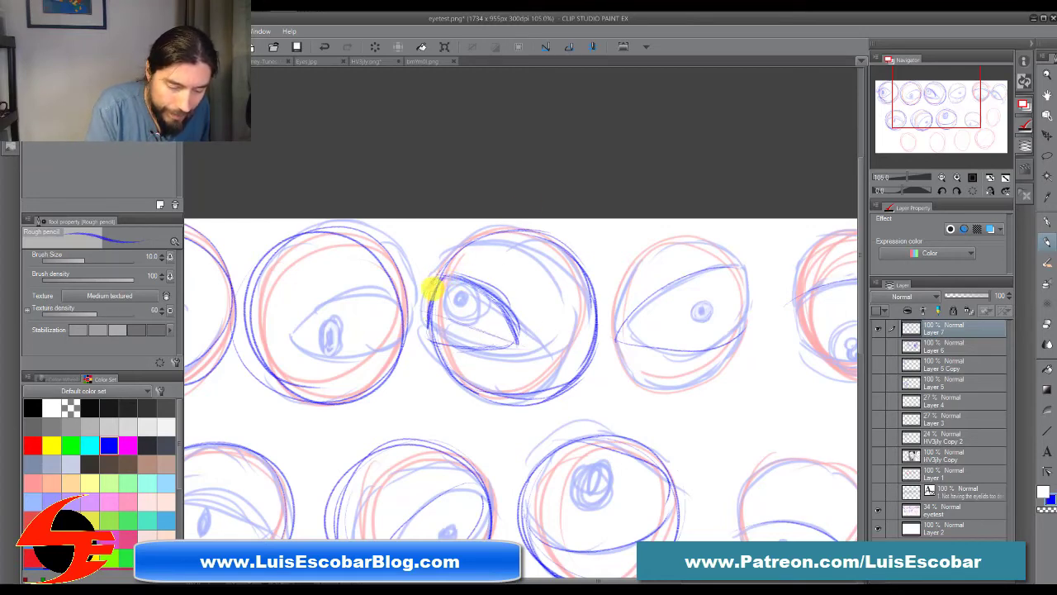
{"action": "mouse_move", "coordinate": [435, 275]}
{"action": "left_mouse_down"}
{"action": "mouse_move", "coordinate": [491, 295]}
{"action": "mouse_move", "coordinate": [503, 318]}
{"action": "mouse_move", "coordinate": [534, 314]}
{"action": "mouse_move", "coordinate": [489, 324]}
{"action": "left_mouse_up"}
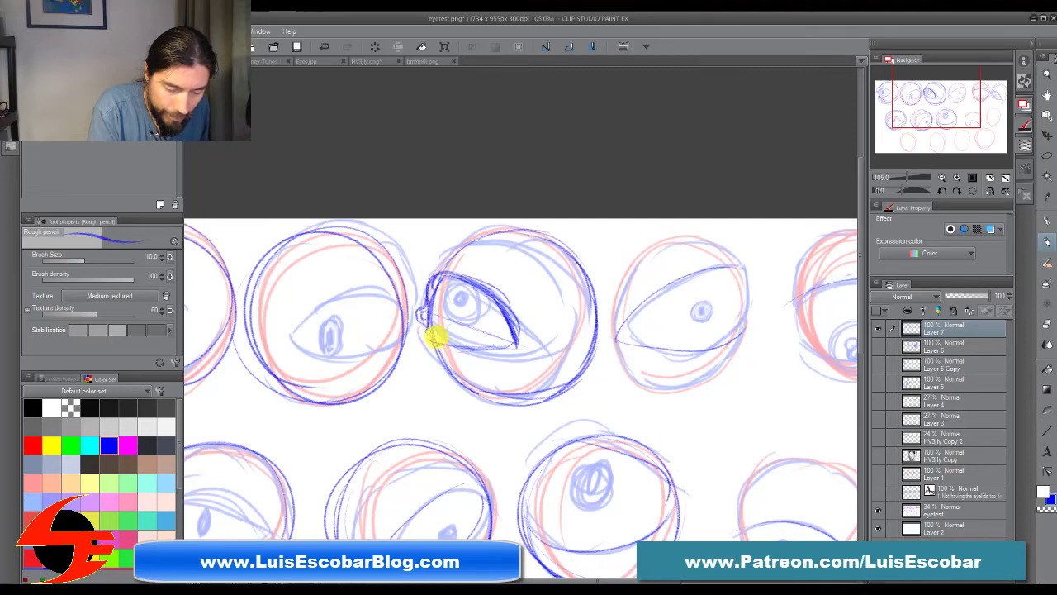
Step: Draw the lower eyelid, iris, pupil and upper lid crease on the top row's third eye, wrapping the lids around the eyeball
{"action": "left_click_drag", "start_coordinate": [437, 337], "coordinate": [514, 345]}
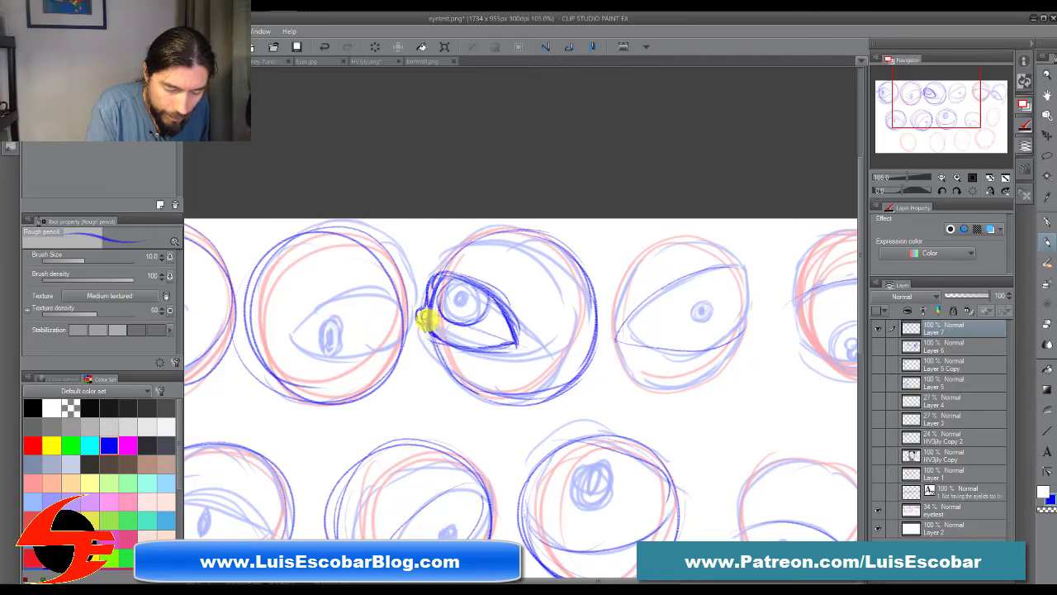
{"action": "mouse_move", "coordinate": [429, 338]}
{"action": "left_mouse_down"}
{"action": "mouse_move", "coordinate": [482, 354]}
{"action": "mouse_move", "coordinate": [517, 345]}
{"action": "left_mouse_up"}
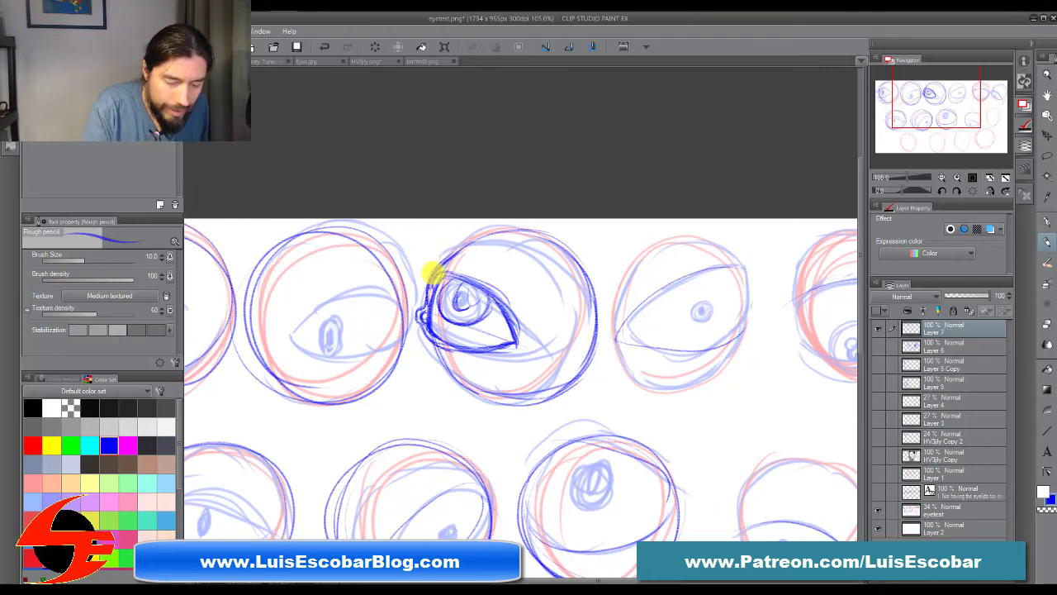
{"action": "mouse_move", "coordinate": [430, 286]}
{"action": "left_mouse_down"}
{"action": "mouse_move", "coordinate": [452, 251]}
{"action": "mouse_move", "coordinate": [502, 257]}
{"action": "left_mouse_up"}
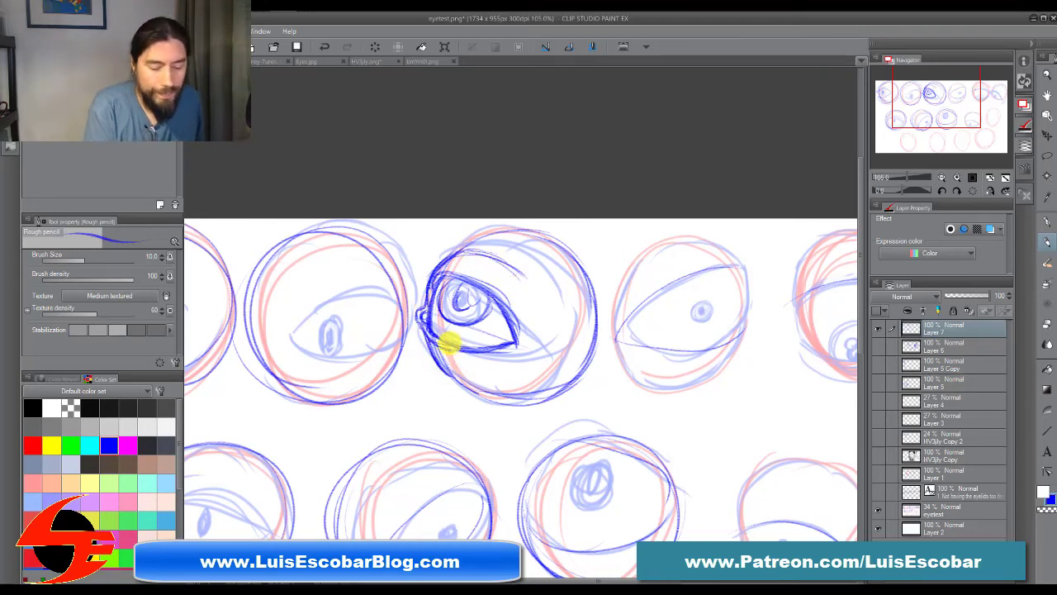
{"action": "left_click_drag", "start_coordinate": [440, 347], "coordinate": [503, 347]}
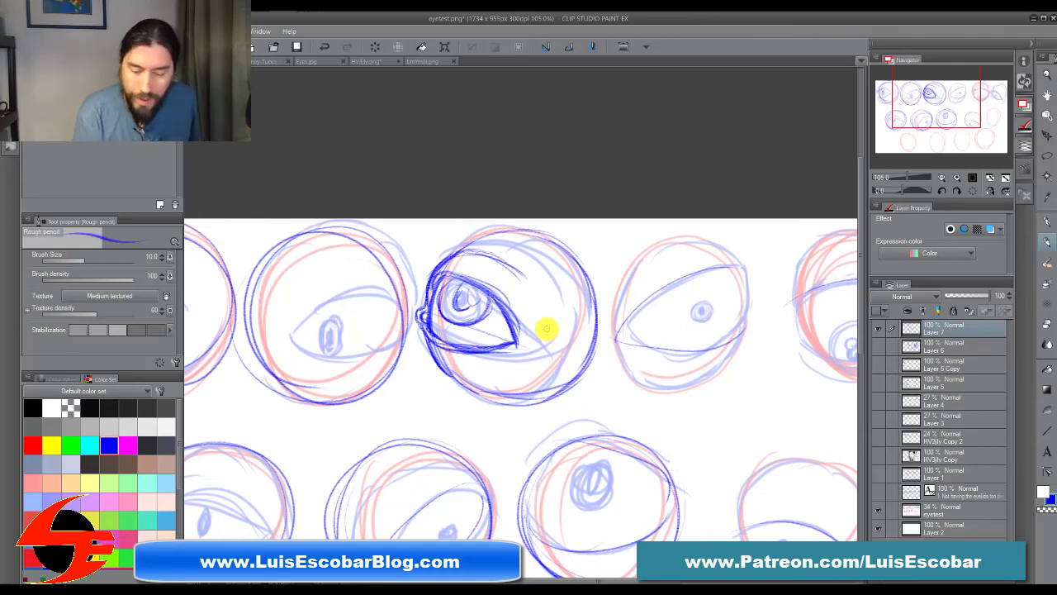
Step: Temporarily swap Layer 7 for the HV3jly Copy photo layer to examine how the eyelids wrap around real three-quarter-view eyes
{"action": "left_click", "coordinate": [877, 327]}
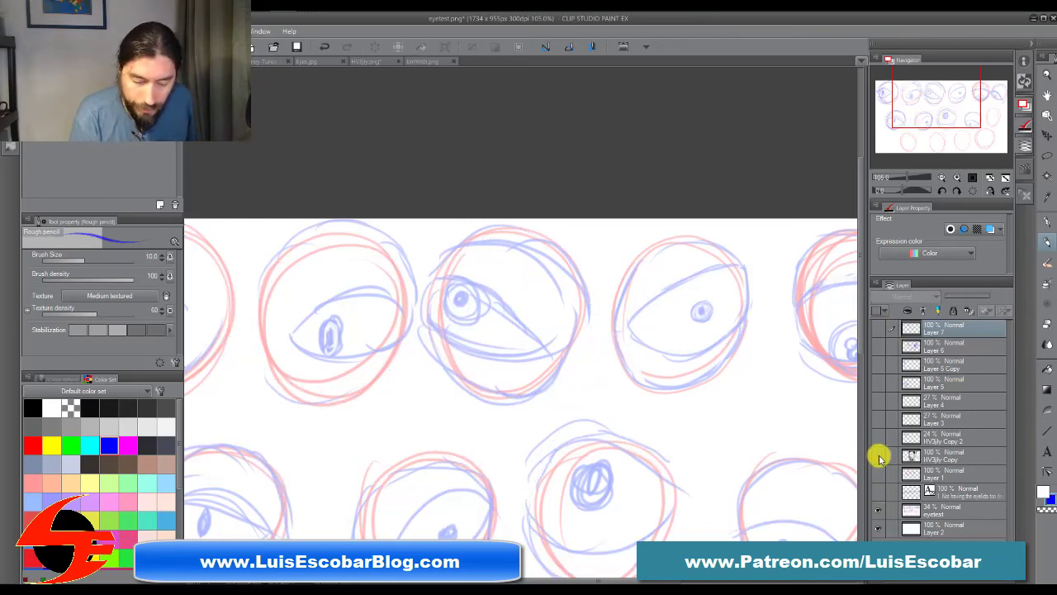
{"action": "left_click", "coordinate": [878, 455]}
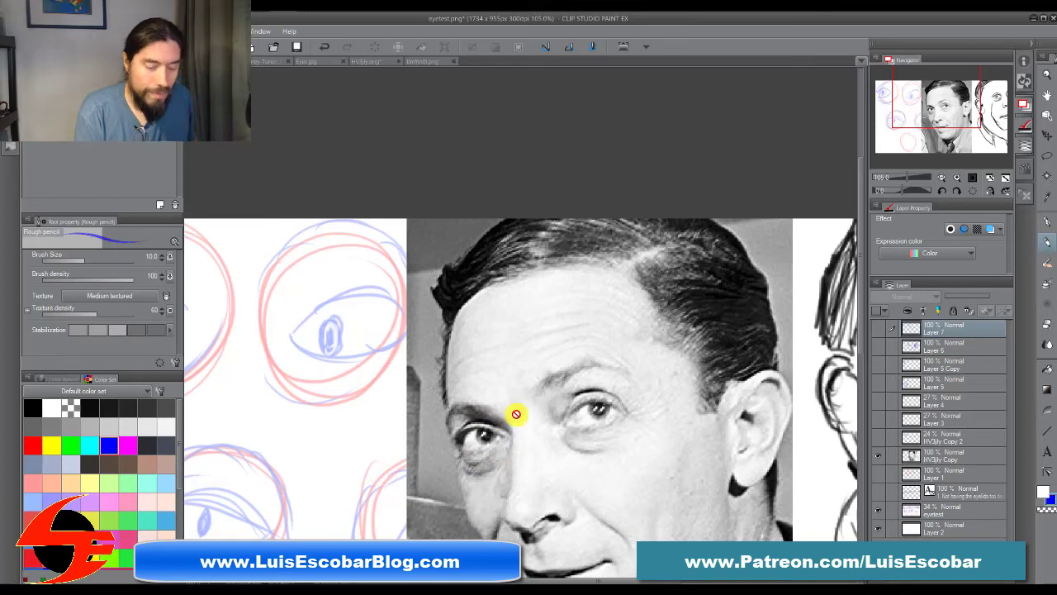
{"action": "left_click", "coordinate": [878, 456]}
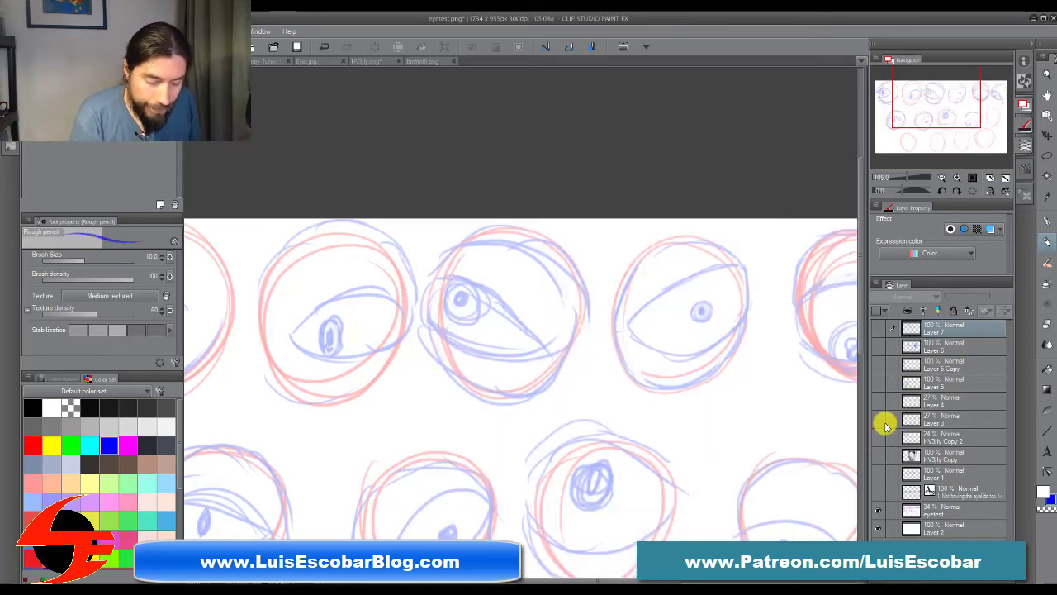
{"action": "left_click", "coordinate": [879, 329]}
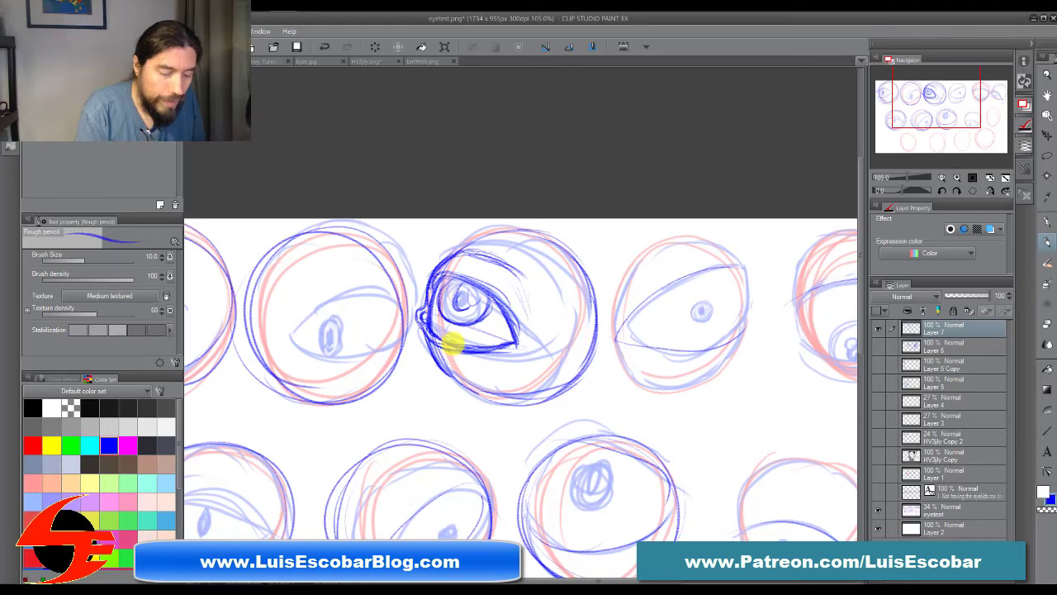
Step: Redraw the top row's first eye with darker upper and lower eyelids, an inner corner, an iris and a pupil
{"action": "mouse_move", "coordinate": [559, 438]}
{"action": "left_mouse_down"}
{"action": "mouse_move", "coordinate": [689, 444]}
{"action": "mouse_move", "coordinate": [671, 433]}
{"action": "left_mouse_up"}
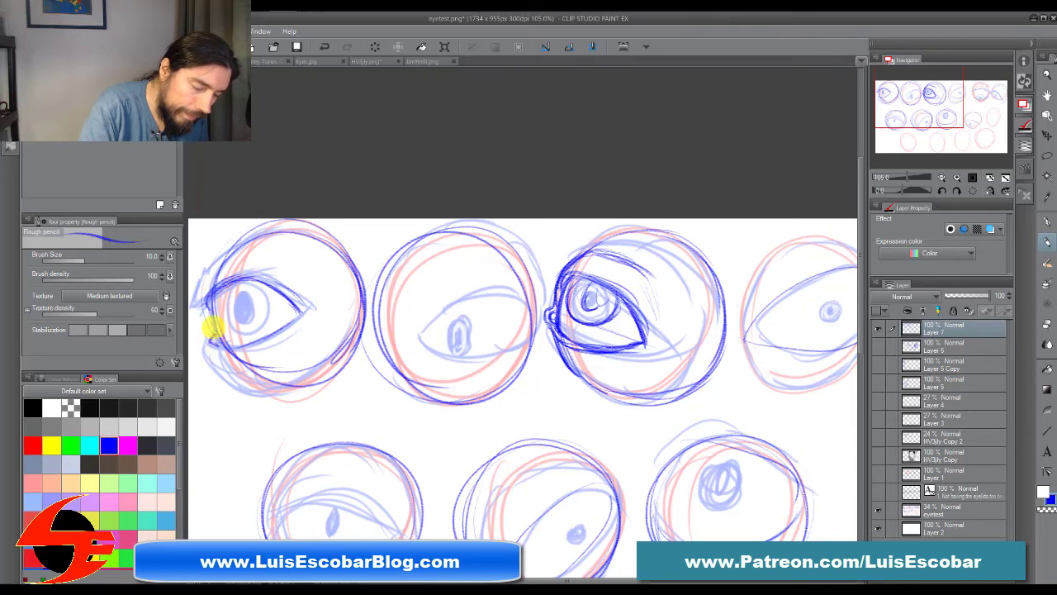
{"action": "mouse_move", "coordinate": [206, 312]}
{"action": "left_mouse_down"}
{"action": "mouse_move", "coordinate": [220, 285]}
{"action": "mouse_move", "coordinate": [258, 271]}
{"action": "mouse_move", "coordinate": [234, 283]}
{"action": "mouse_move", "coordinate": [267, 283]}
{"action": "mouse_move", "coordinate": [285, 300]}
{"action": "left_mouse_up"}
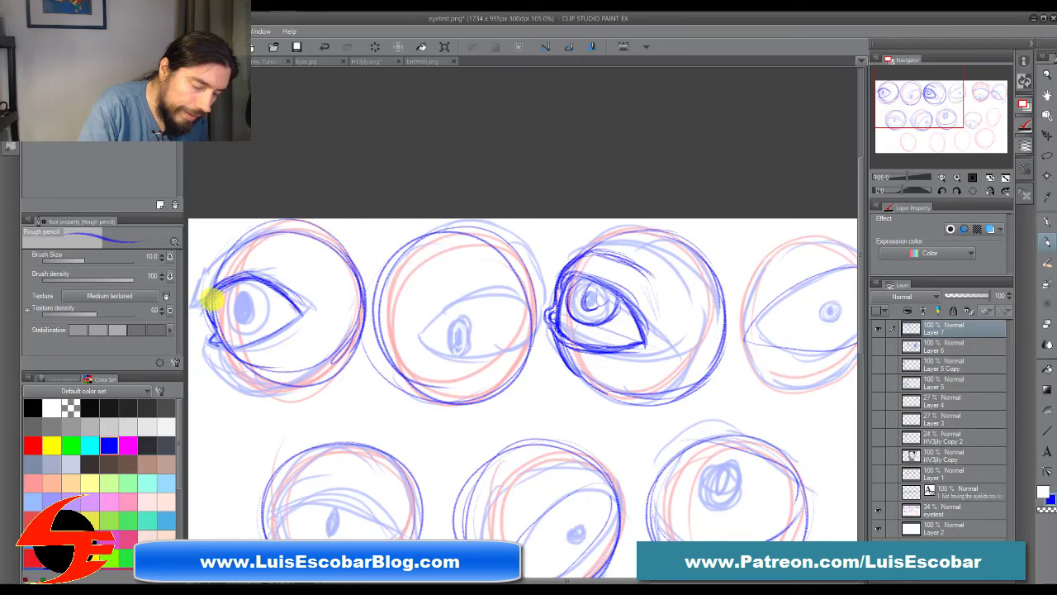
{"action": "mouse_move", "coordinate": [209, 303]}
{"action": "left_mouse_down"}
{"action": "mouse_move", "coordinate": [255, 277]}
{"action": "mouse_move", "coordinate": [219, 300]}
{"action": "left_mouse_up"}
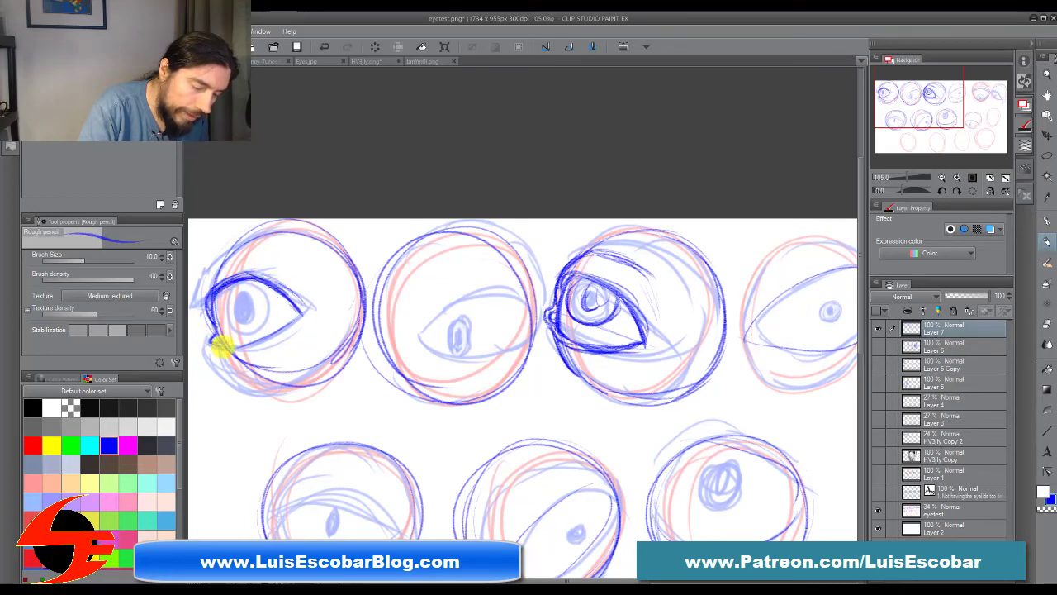
{"action": "mouse_move", "coordinate": [221, 347]}
{"action": "left_mouse_down"}
{"action": "mouse_move", "coordinate": [280, 339]}
{"action": "mouse_move", "coordinate": [276, 331]}
{"action": "mouse_move", "coordinate": [295, 320]}
{"action": "mouse_move", "coordinate": [227, 345]}
{"action": "mouse_move", "coordinate": [268, 343]}
{"action": "mouse_move", "coordinate": [297, 303]}
{"action": "mouse_move", "coordinate": [242, 255]}
{"action": "mouse_move", "coordinate": [227, 301]}
{"action": "mouse_move", "coordinate": [238, 326]}
{"action": "mouse_move", "coordinate": [226, 292]}
{"action": "mouse_move", "coordinate": [253, 270]}
{"action": "mouse_move", "coordinate": [252, 324]}
{"action": "mouse_move", "coordinate": [223, 290]}
{"action": "mouse_move", "coordinate": [270, 308]}
{"action": "mouse_move", "coordinate": [247, 326]}
{"action": "mouse_move", "coordinate": [217, 256]}
{"action": "mouse_move", "coordinate": [253, 303]}
{"action": "mouse_move", "coordinate": [248, 289]}
{"action": "mouse_move", "coordinate": [227, 289]}
{"action": "mouse_move", "coordinate": [252, 323]}
{"action": "mouse_move", "coordinate": [248, 293]}
{"action": "mouse_move", "coordinate": [204, 307]}
{"action": "mouse_move", "coordinate": [228, 250]}
{"action": "mouse_move", "coordinate": [252, 247]}
{"action": "mouse_move", "coordinate": [245, 345]}
{"action": "mouse_move", "coordinate": [218, 347]}
{"action": "mouse_move", "coordinate": [210, 319]}
{"action": "mouse_move", "coordinate": [219, 345]}
{"action": "mouse_move", "coordinate": [233, 346]}
{"action": "mouse_move", "coordinate": [216, 346]}
{"action": "mouse_move", "coordinate": [233, 353]}
{"action": "mouse_move", "coordinate": [298, 315]}
{"action": "mouse_move", "coordinate": [223, 351]}
{"action": "left_mouse_up"}
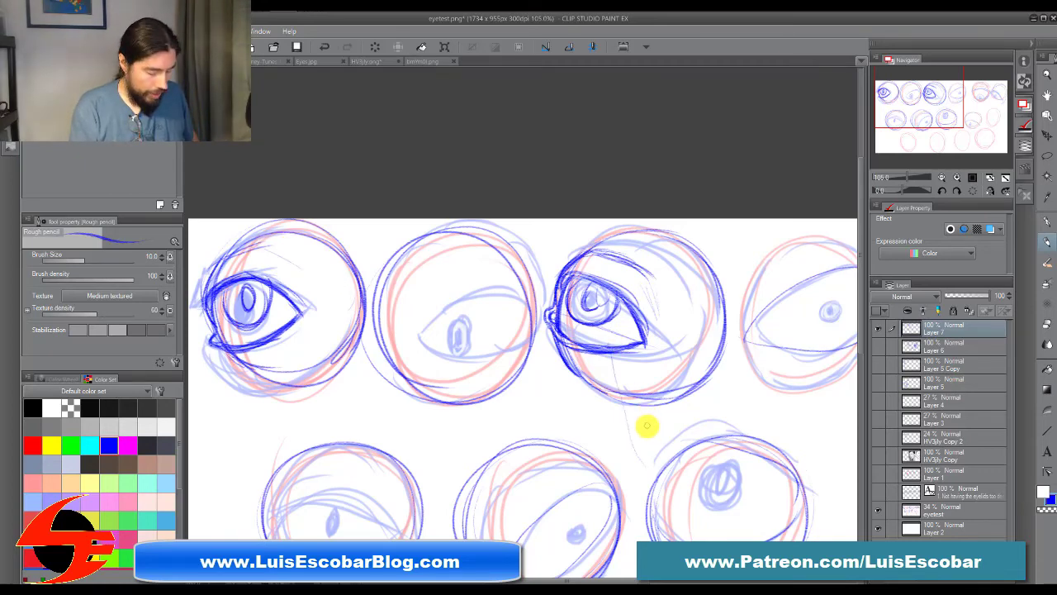
Step: Review the corrected eyes in the top and middle rows, and examine the eye study sheet as a whole
{"action": "left_click_drag", "start_coordinate": [644, 432], "coordinate": [592, 314]}
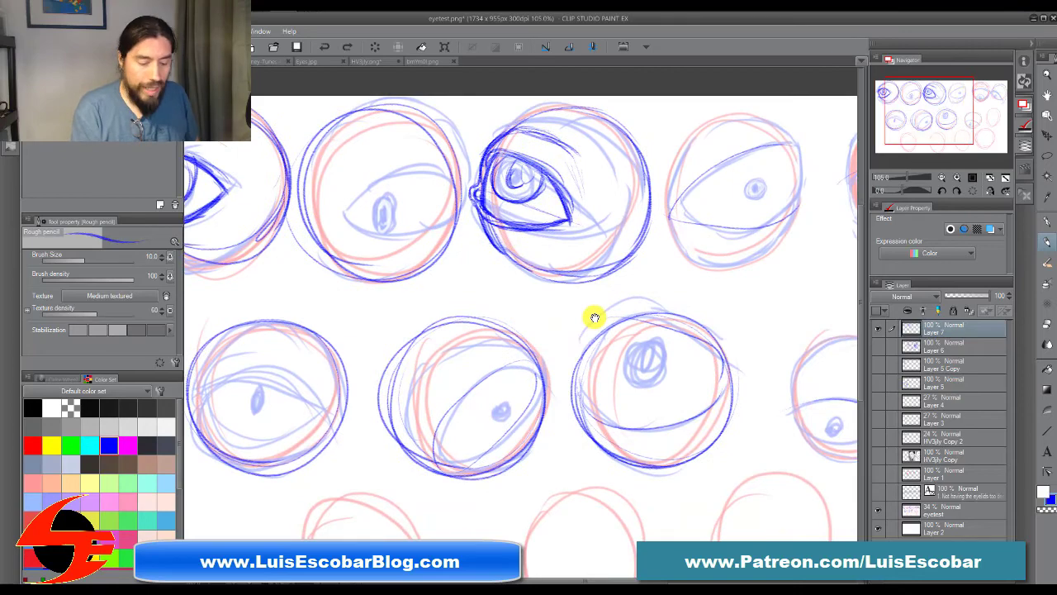
{"action": "mouse_move", "coordinate": [624, 420]}
{"action": "left_mouse_down"}
{"action": "mouse_move", "coordinate": [670, 432]}
{"action": "mouse_move", "coordinate": [716, 367]}
{"action": "left_mouse_up"}
{"action": "left_click_drag", "start_coordinate": [553, 322], "coordinate": [572, 436]}
{"action": "mouse_move", "coordinate": [302, 231]}
{"action": "left_mouse_down"}
{"action": "mouse_move", "coordinate": [266, 244]}
{"action": "mouse_move", "coordinate": [261, 232]}
{"action": "mouse_move", "coordinate": [260, 253]}
{"action": "mouse_move", "coordinate": [289, 236]}
{"action": "mouse_move", "coordinate": [279, 228]}
{"action": "mouse_move", "coordinate": [280, 246]}
{"action": "mouse_move", "coordinate": [280, 230]}
{"action": "mouse_move", "coordinate": [292, 242]}
{"action": "mouse_move", "coordinate": [249, 289]}
{"action": "mouse_move", "coordinate": [302, 313]}
{"action": "left_mouse_up"}
{"action": "left_click_drag", "start_coordinate": [700, 436], "coordinate": [452, 387]}
{"action": "left_click_drag", "start_coordinate": [785, 444], "coordinate": [715, 371]}
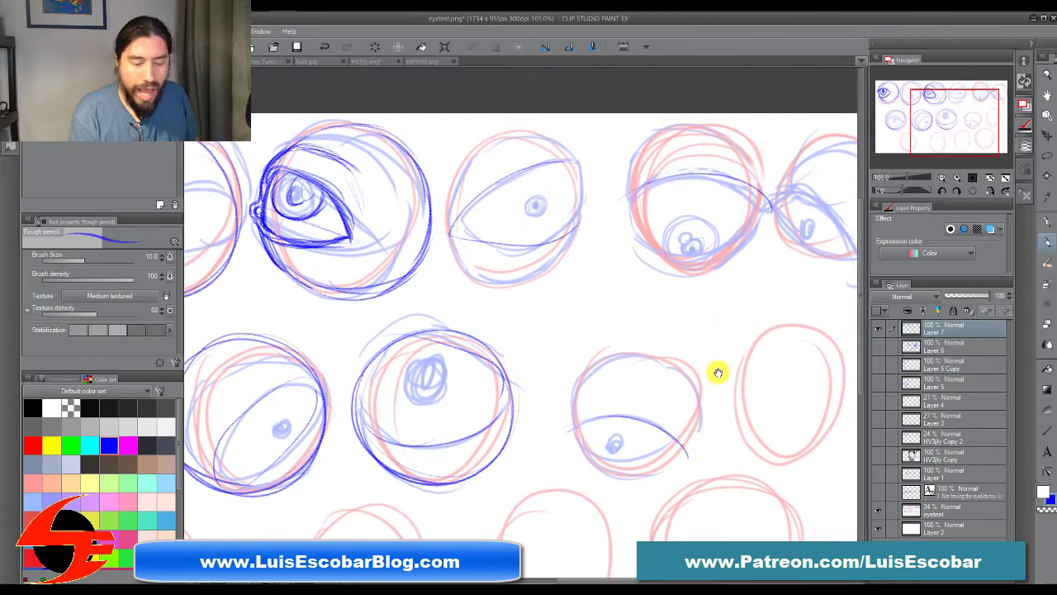
{"action": "left_click_drag", "start_coordinate": [627, 429], "coordinate": [654, 345]}
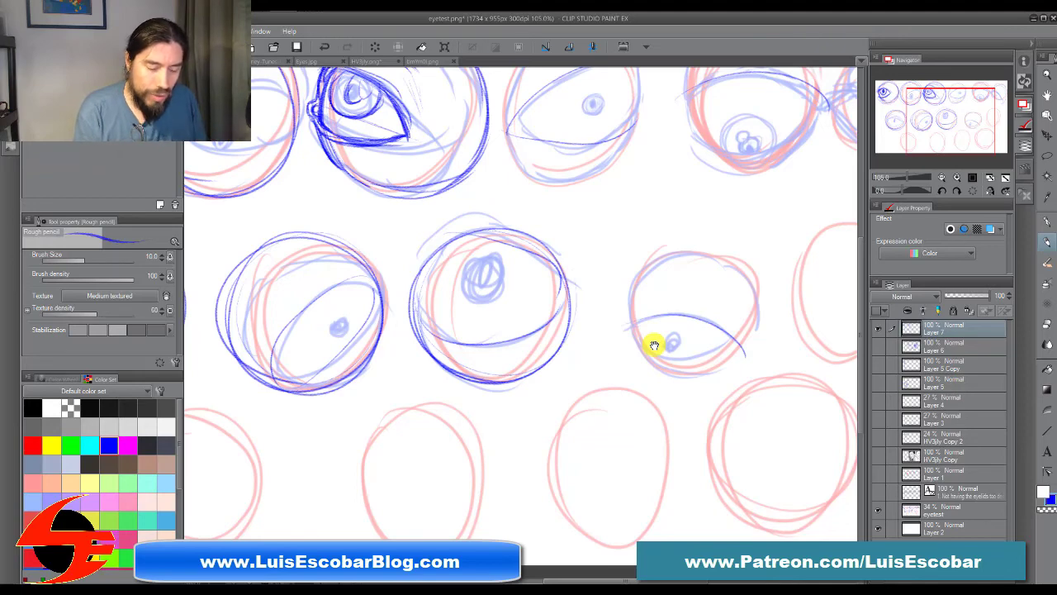
{"action": "left_click_drag", "start_coordinate": [640, 360], "coordinate": [746, 482]}
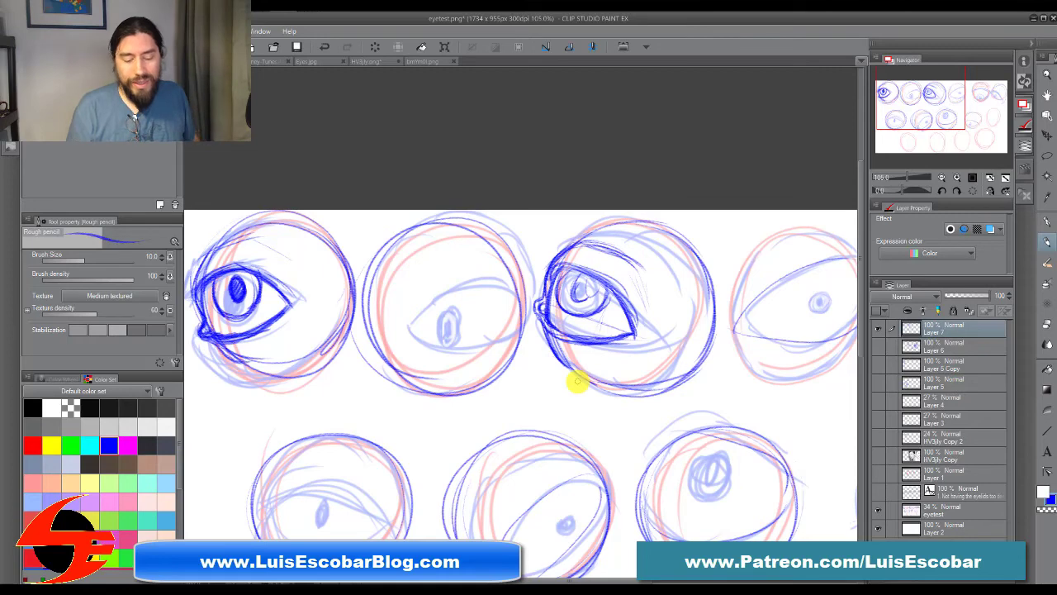
{"action": "scroll", "coordinate": [724, 466], "scroll_direction": "down", "scroll_amount": 5}
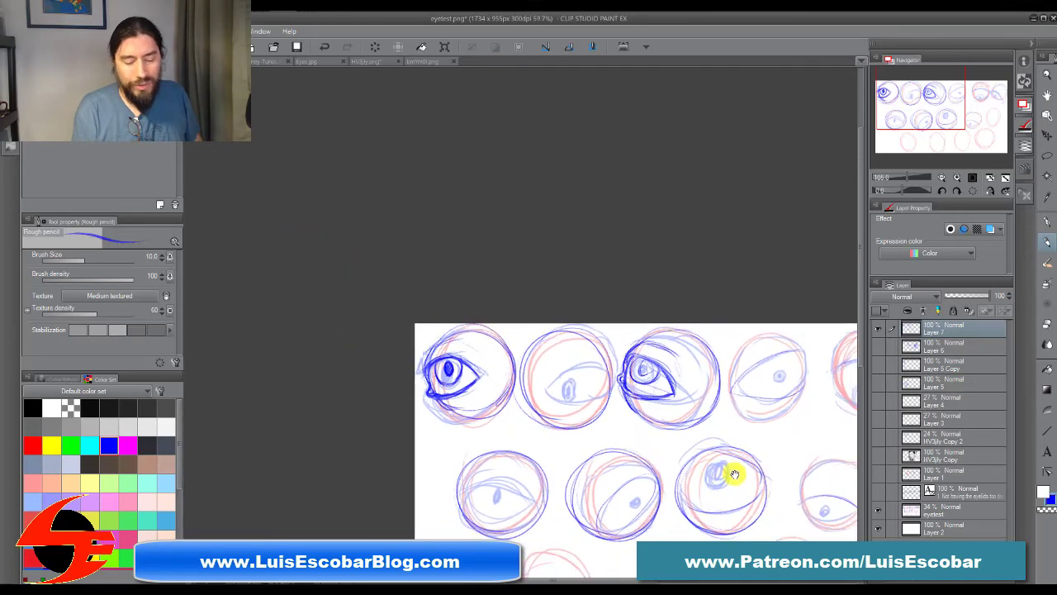
{"action": "left_click_drag", "start_coordinate": [732, 471], "coordinate": [560, 336]}
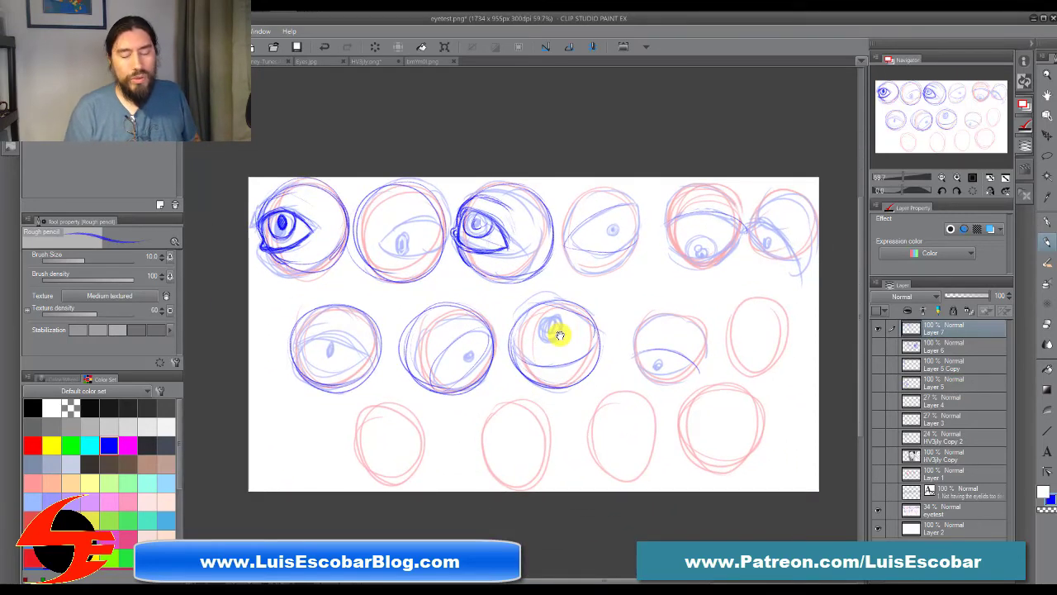